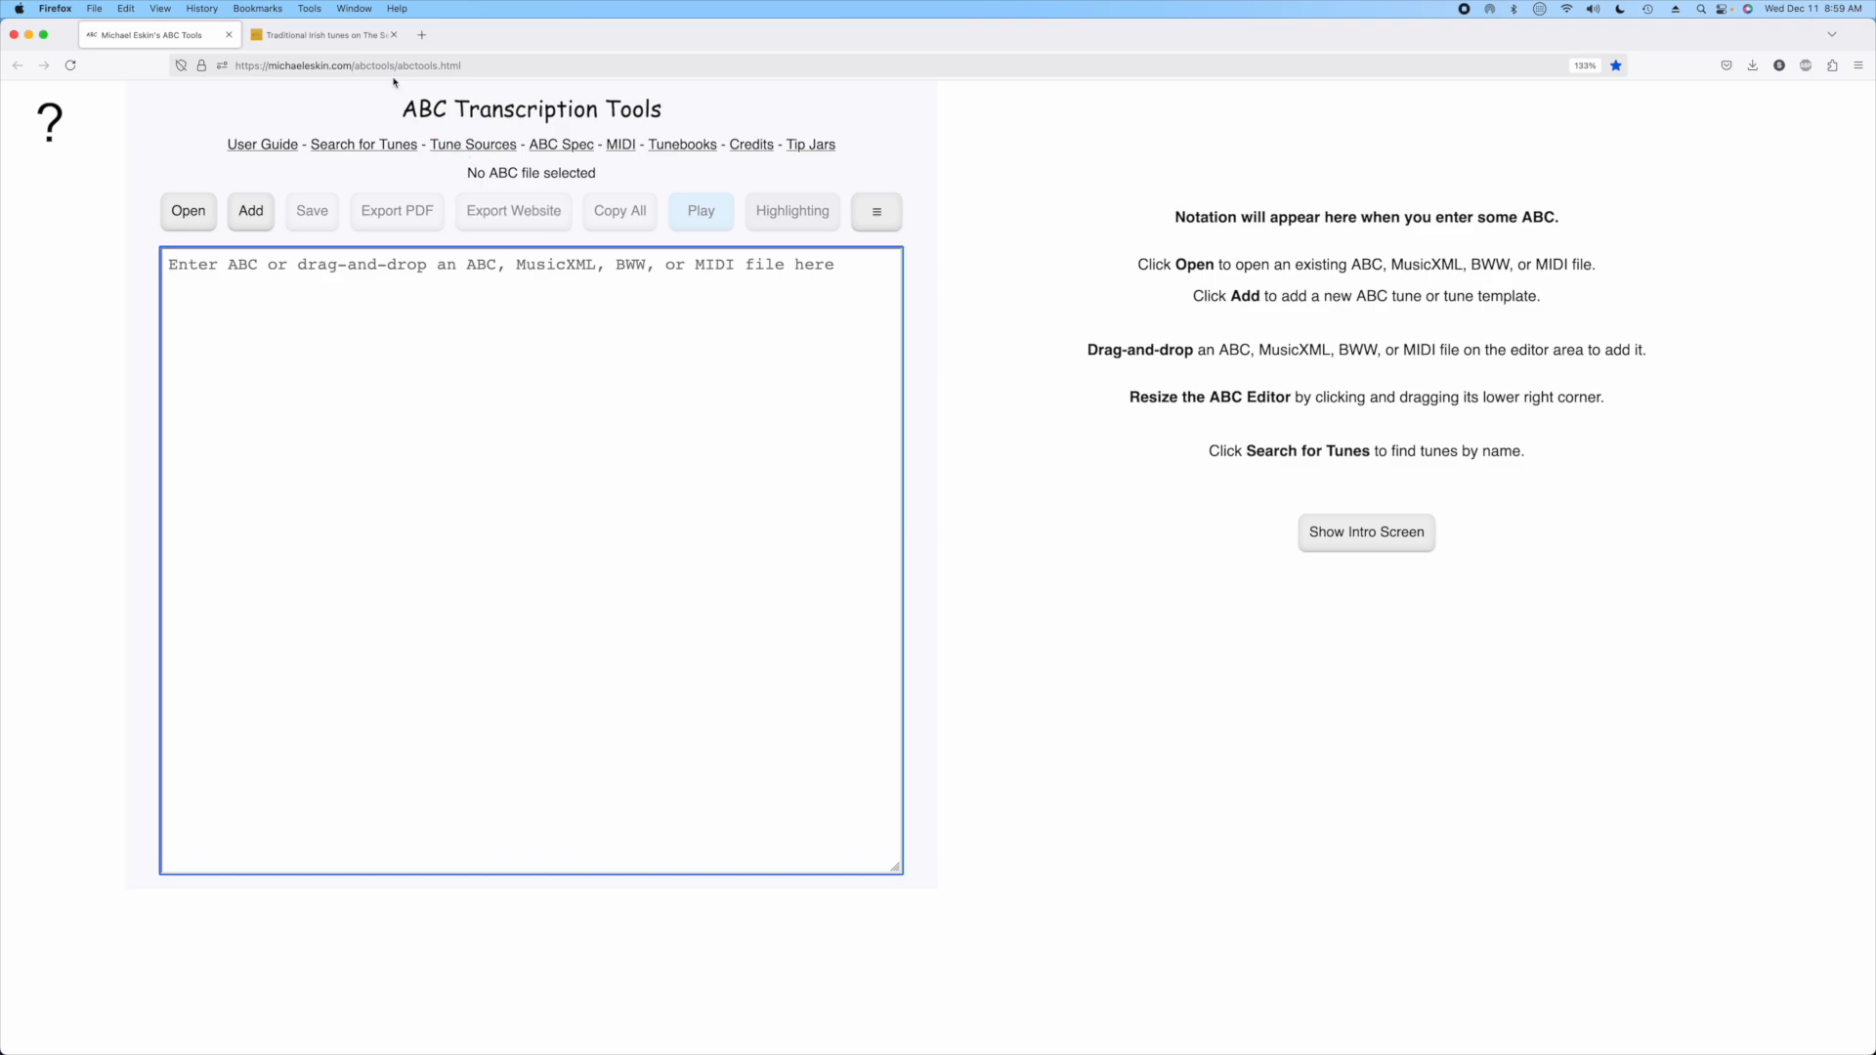
- Switch to The Session website, search all tunes for "Kesh" and open the jig The Kesh
{"action": "left_click", "coordinate": [315, 34]}
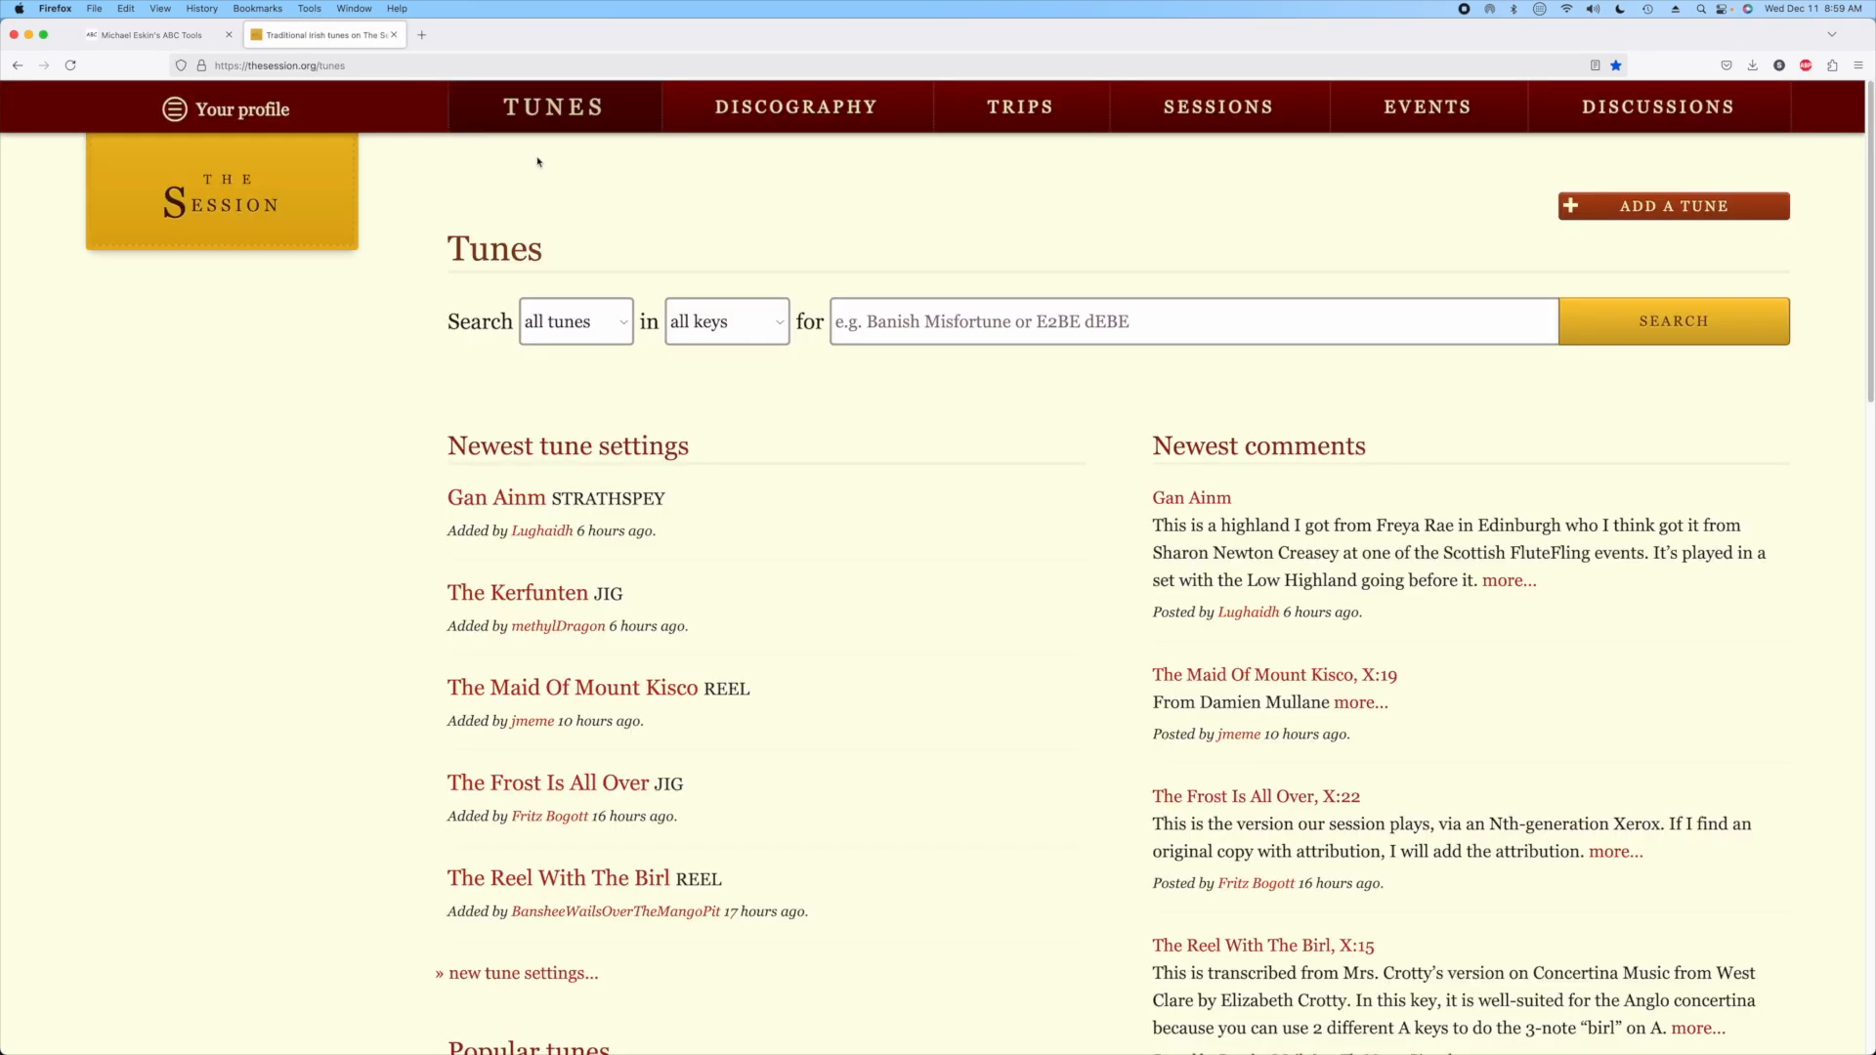
{"action": "left_click", "coordinate": [895, 323]}
{"action": "type", "text": "Kesh"}
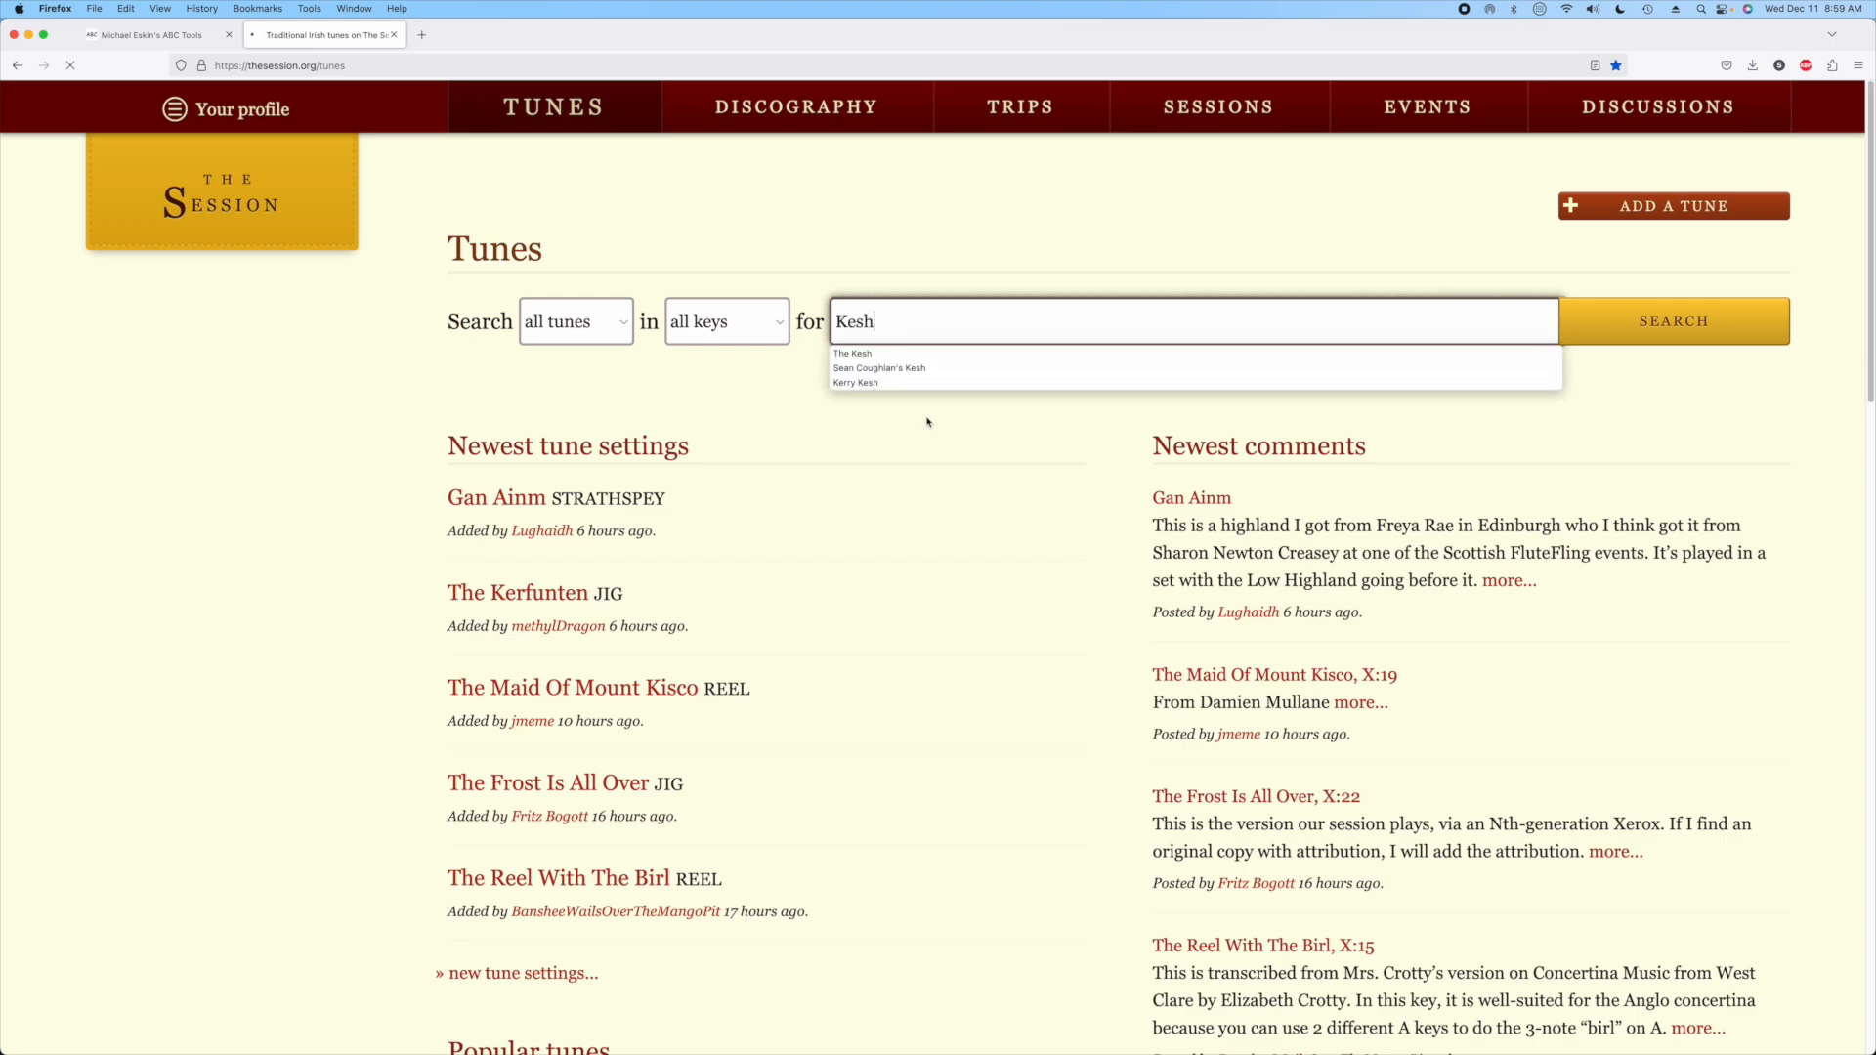
{"action": "key", "text": "Return"}
{"action": "left_click", "coordinate": [513, 308]}
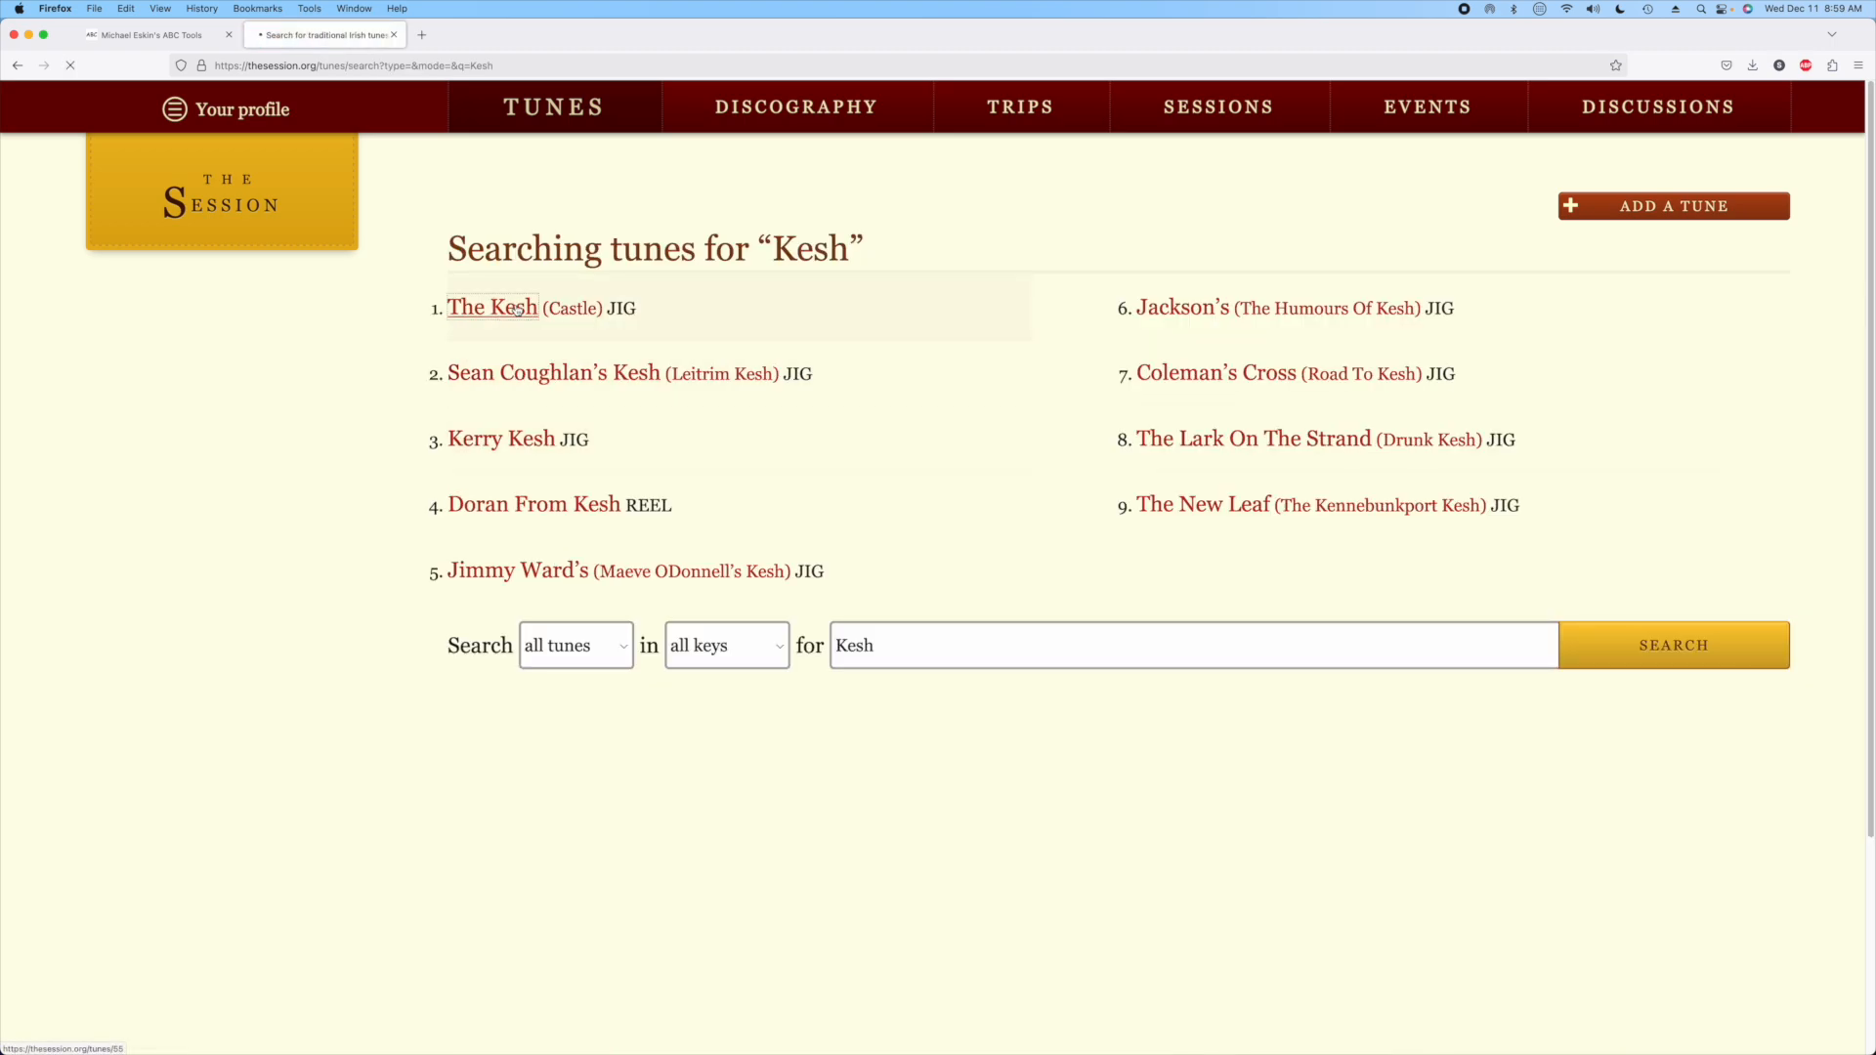
- Copy the ABC text of the first setting of The Kesh and paste it into the ABC Transcription Tools editor
{"action": "scroll", "coordinate": [852, 590], "scroll_direction": "down", "scroll_amount": 5}
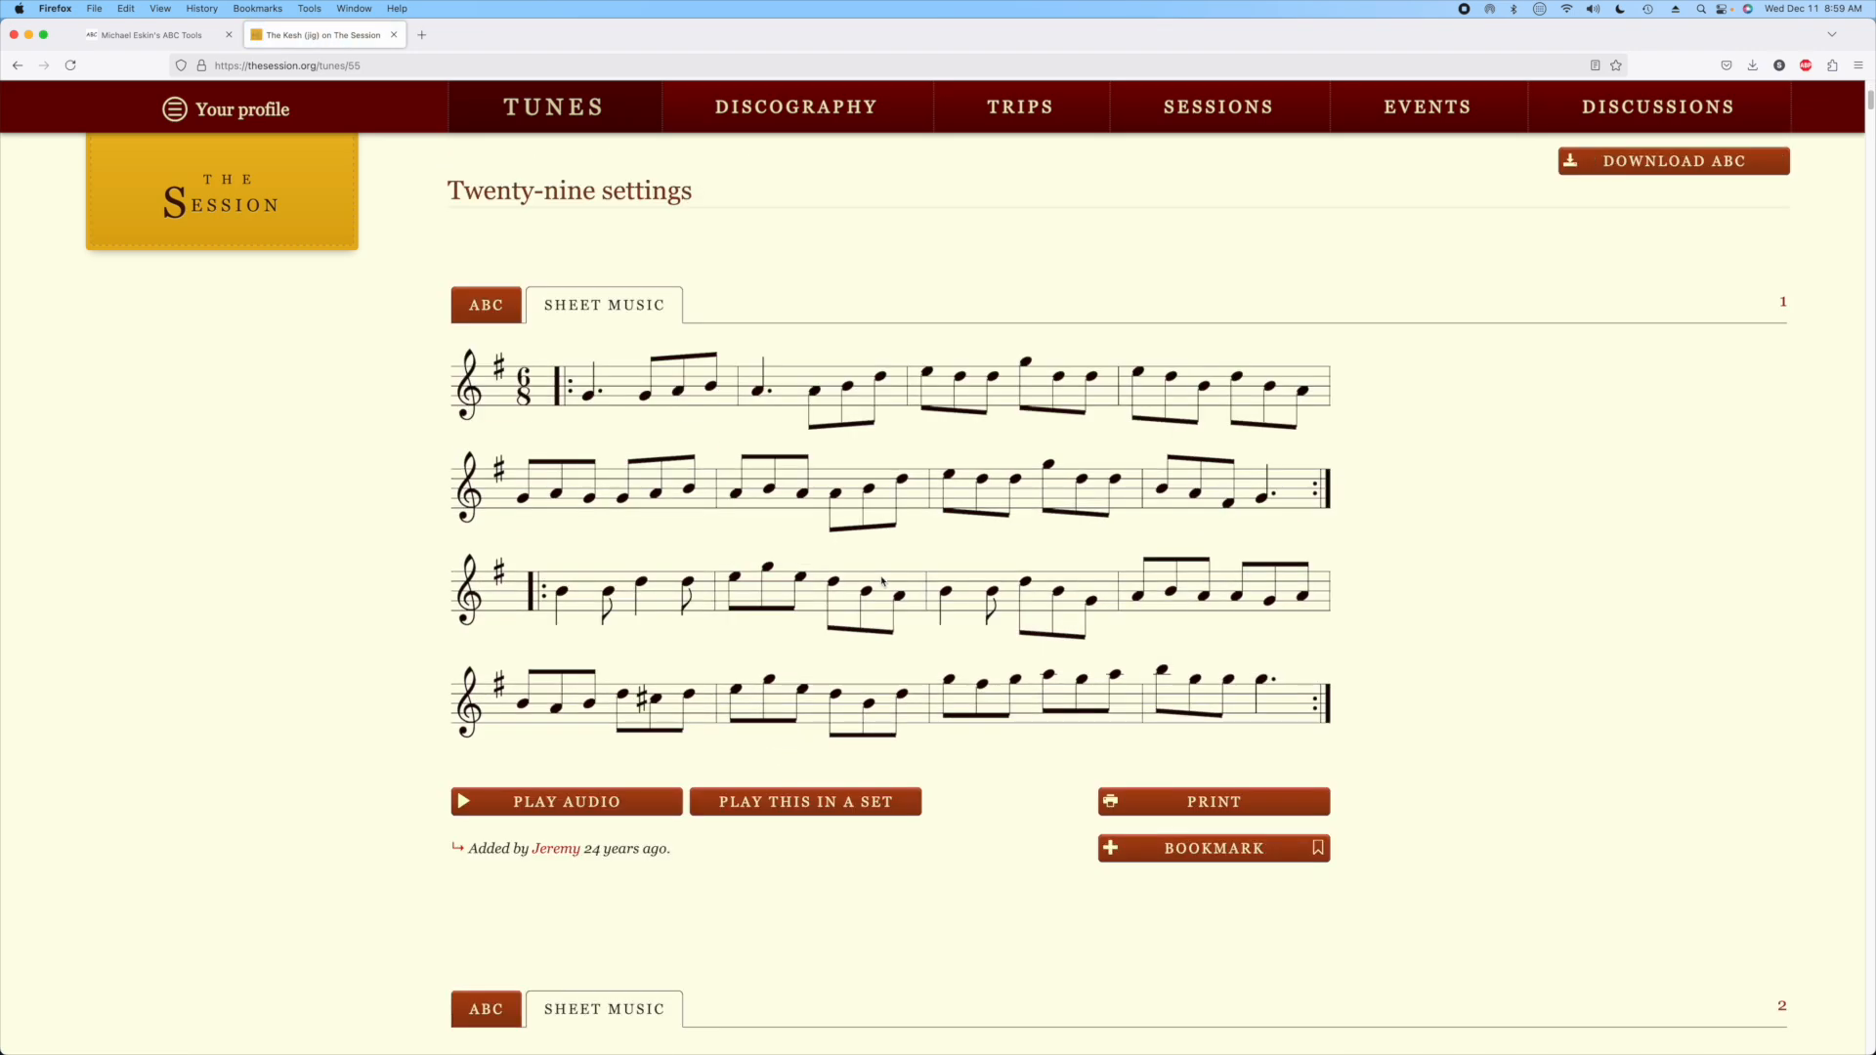
{"action": "left_click", "coordinate": [482, 308]}
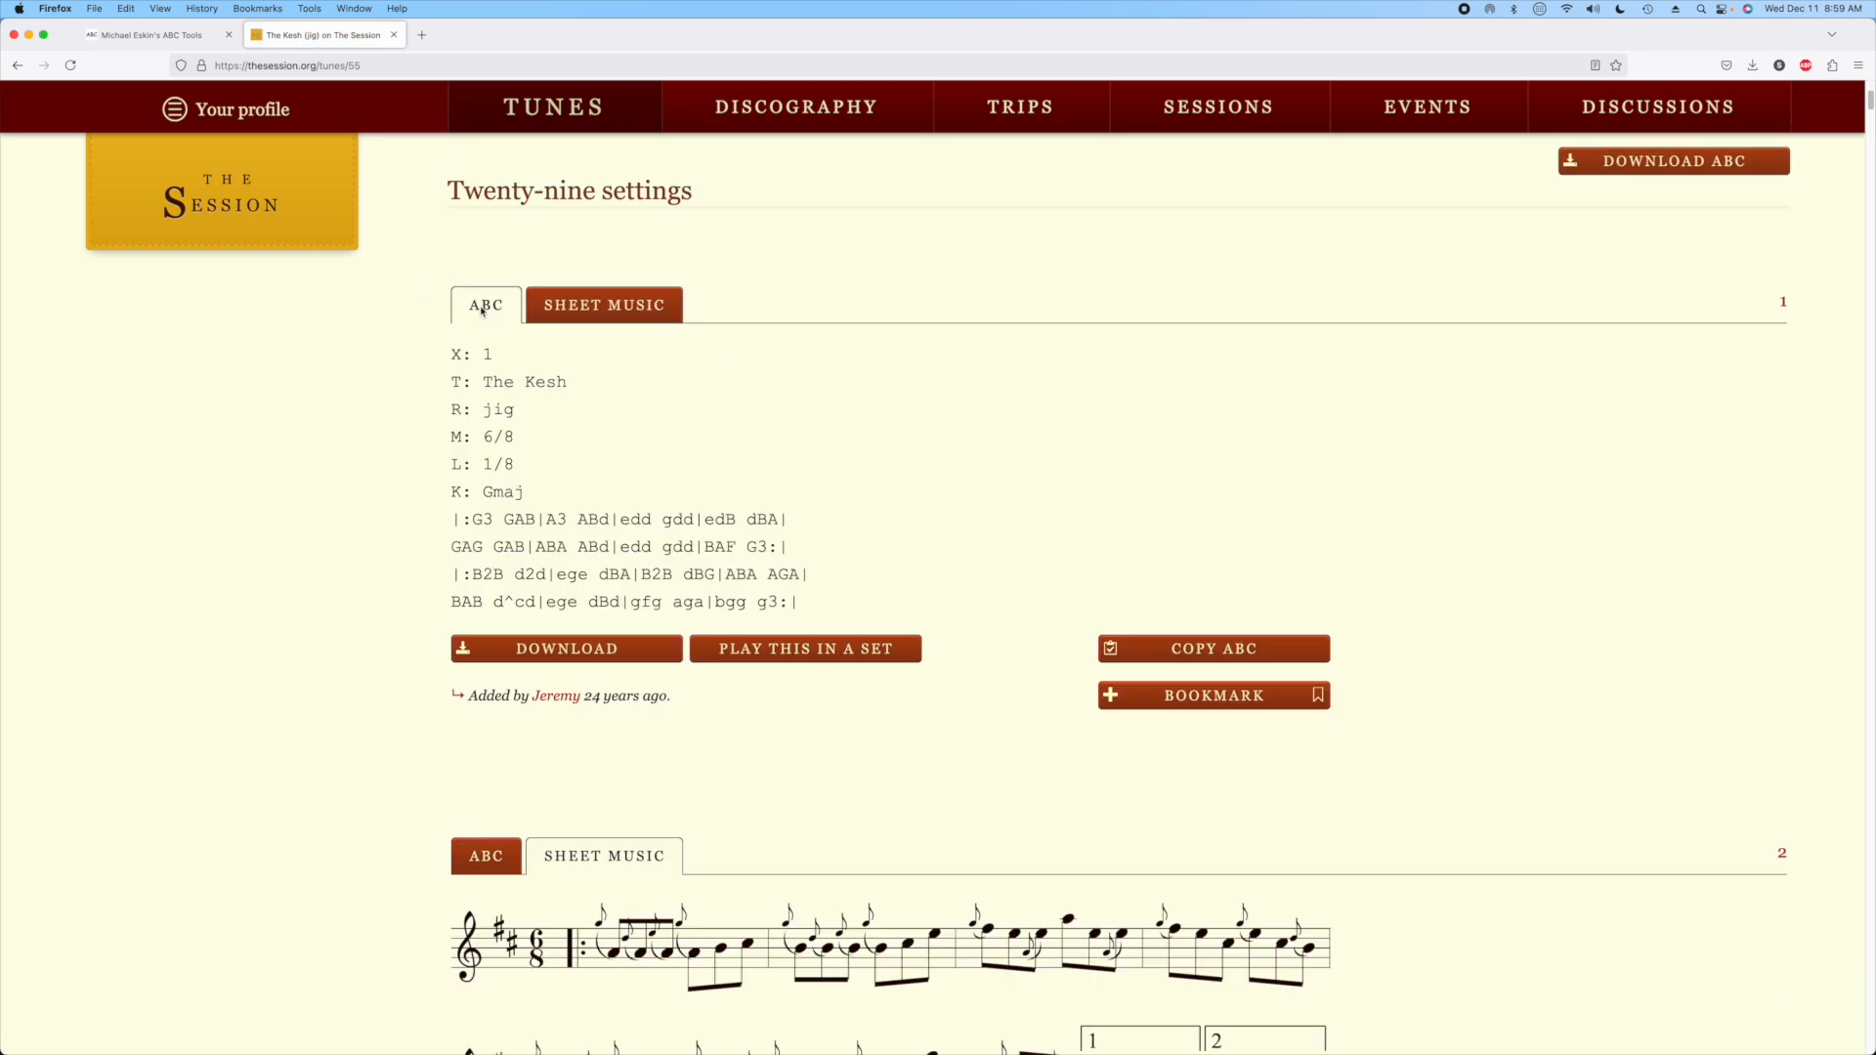
{"action": "left_click", "coordinate": [1214, 643]}
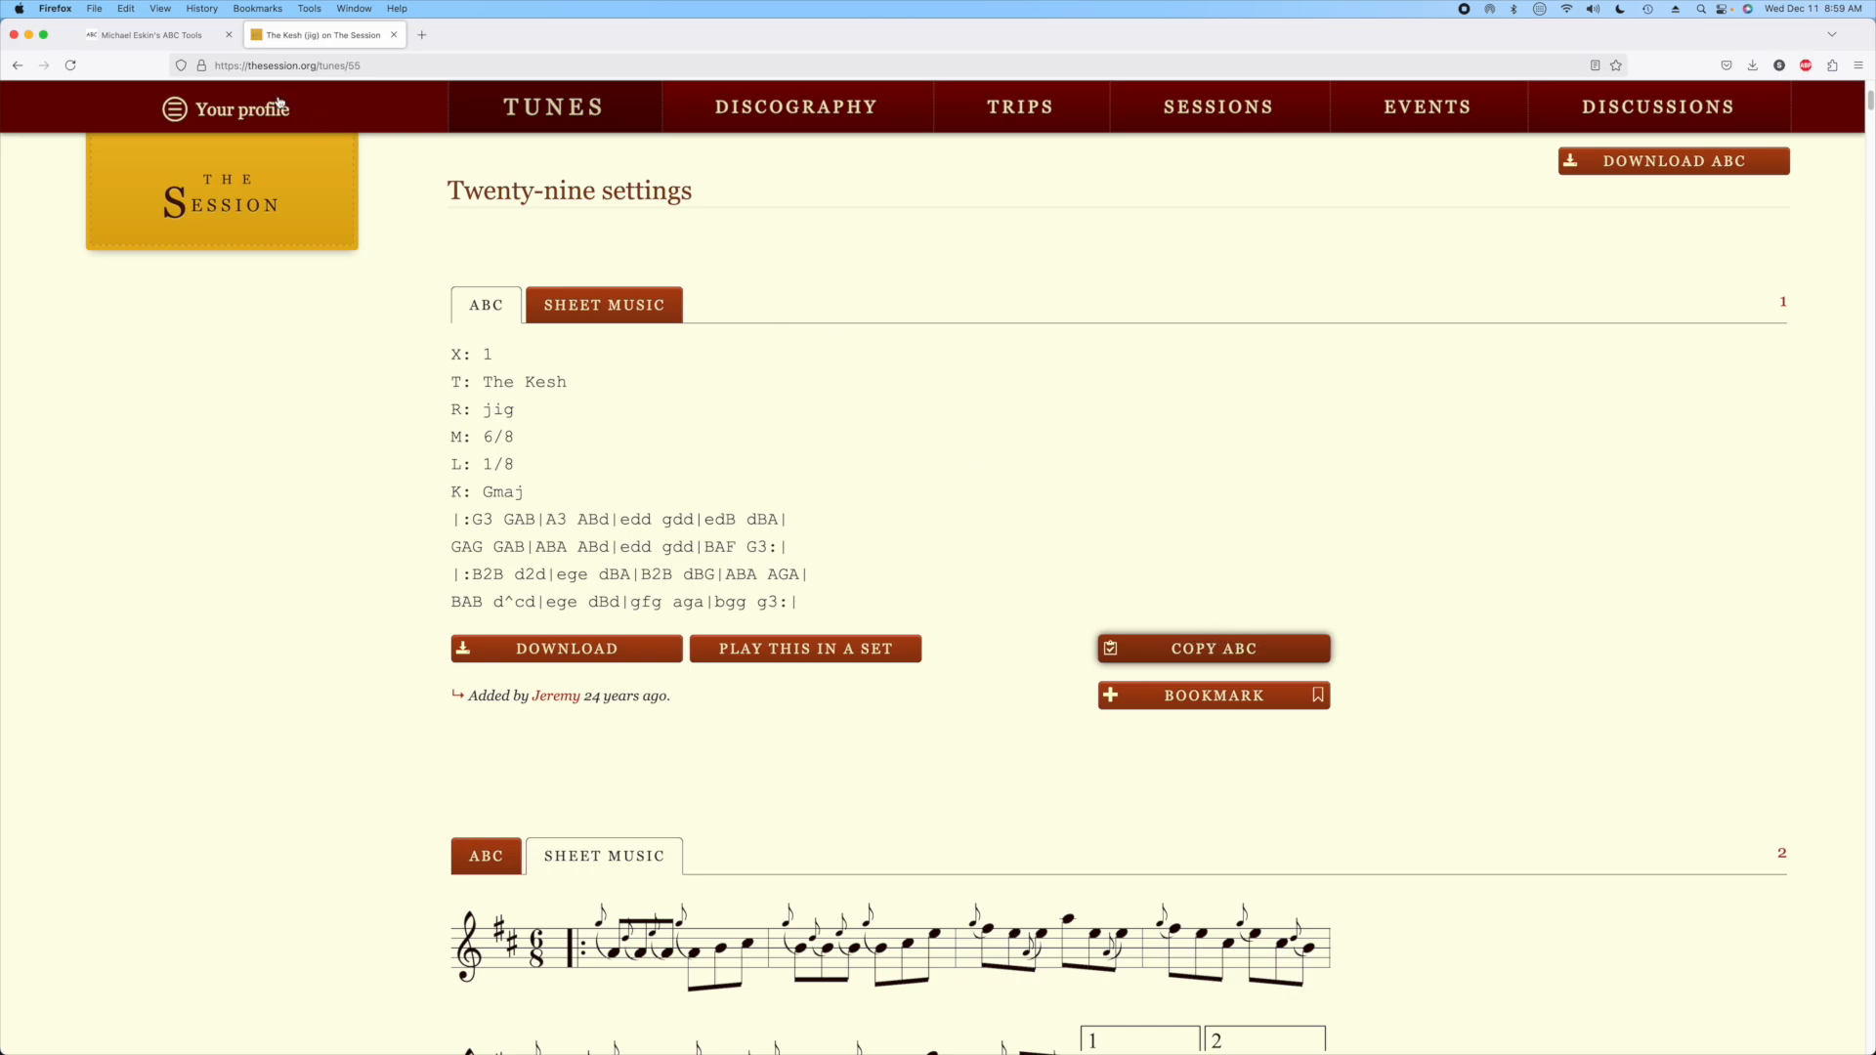
{"action": "left_click", "coordinate": [166, 37]}
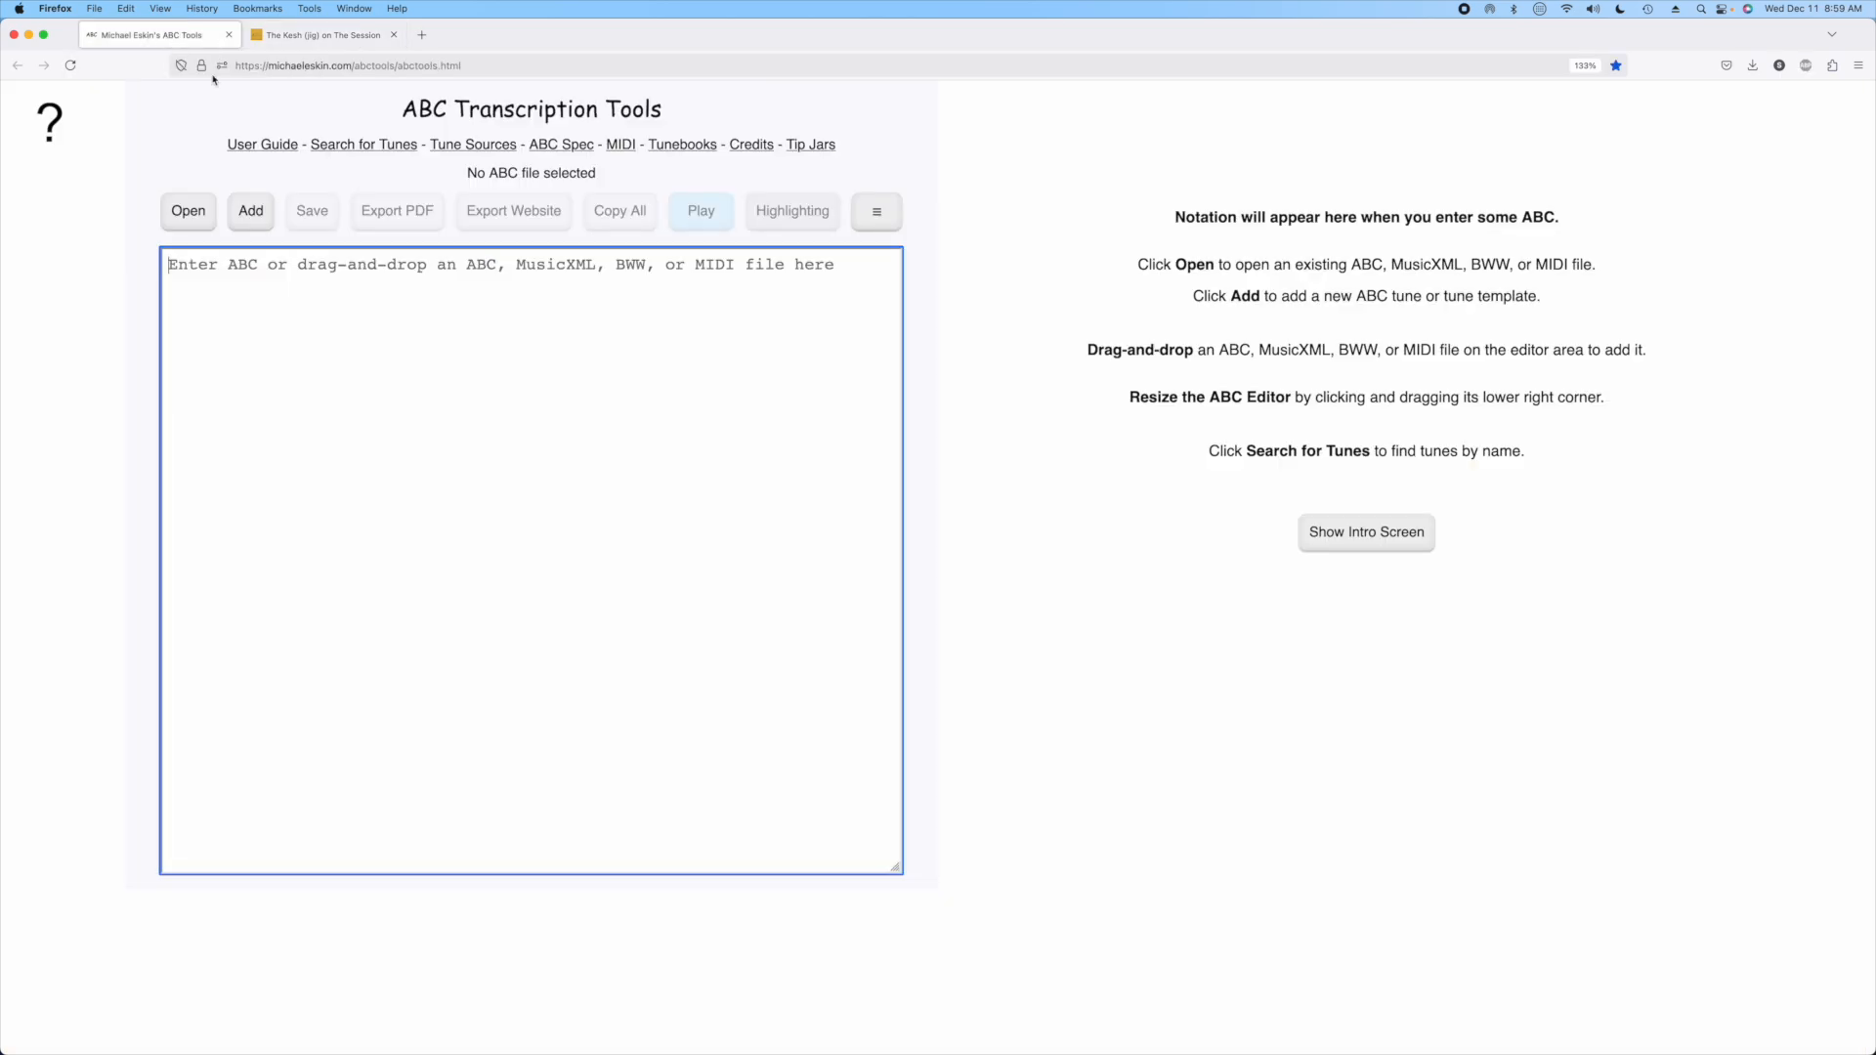
{"action": "right_click", "coordinate": [408, 293]}
{"action": "left_click", "coordinate": [479, 376]}
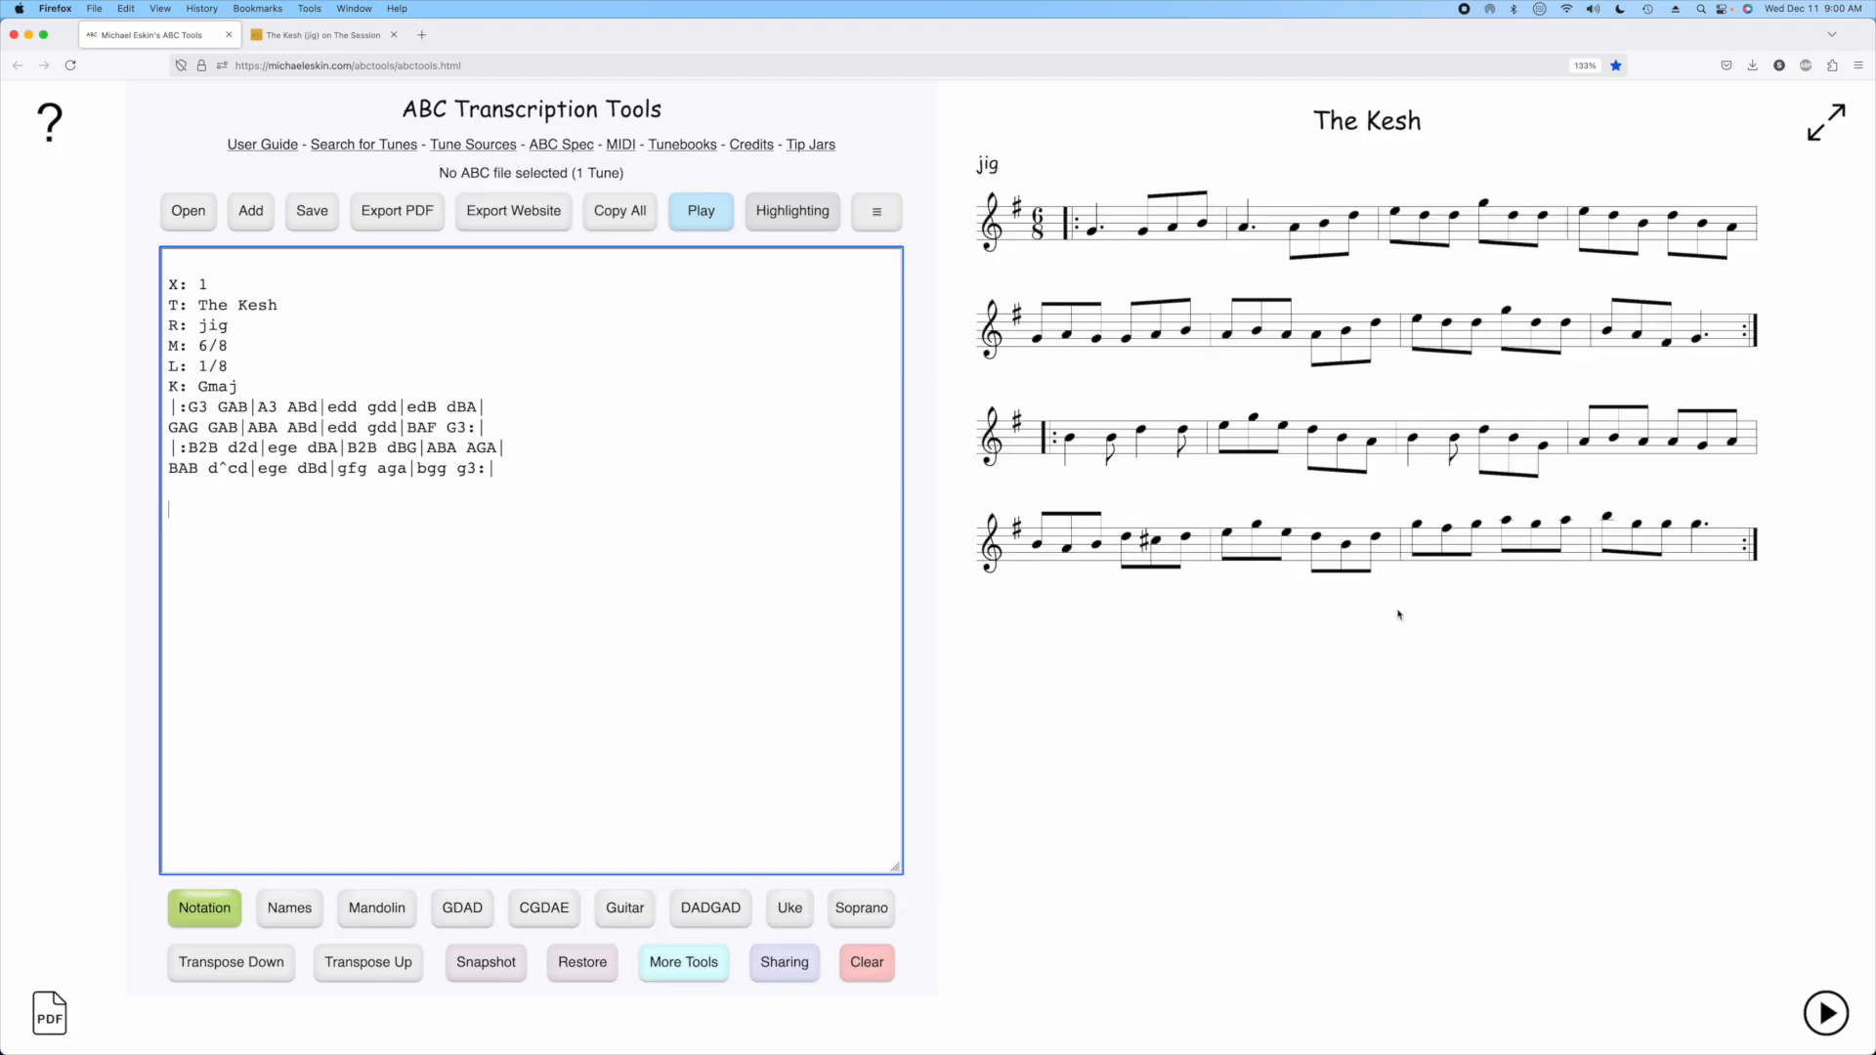
- Show note names below the staves and enable Comhaltas style ABC for the note name tablature
{"action": "left_click", "coordinate": [289, 908]}
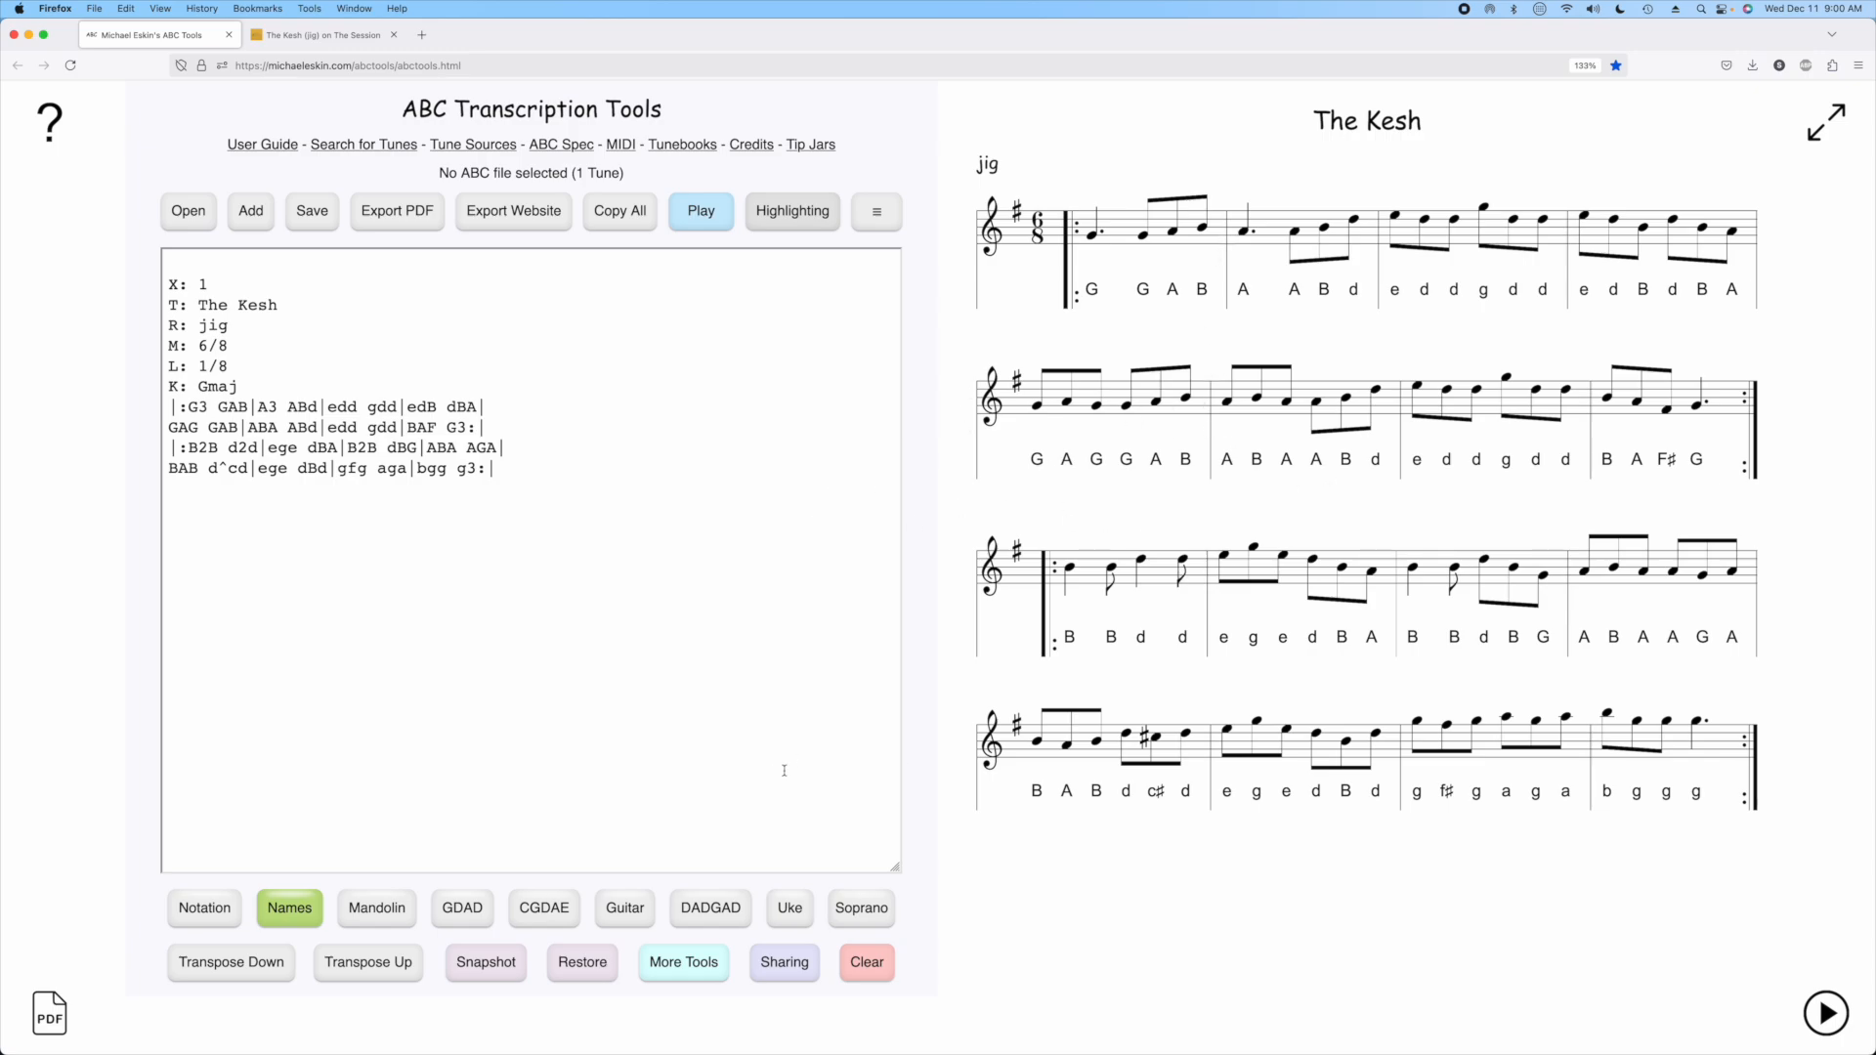
{"action": "left_click", "coordinate": [876, 212]}
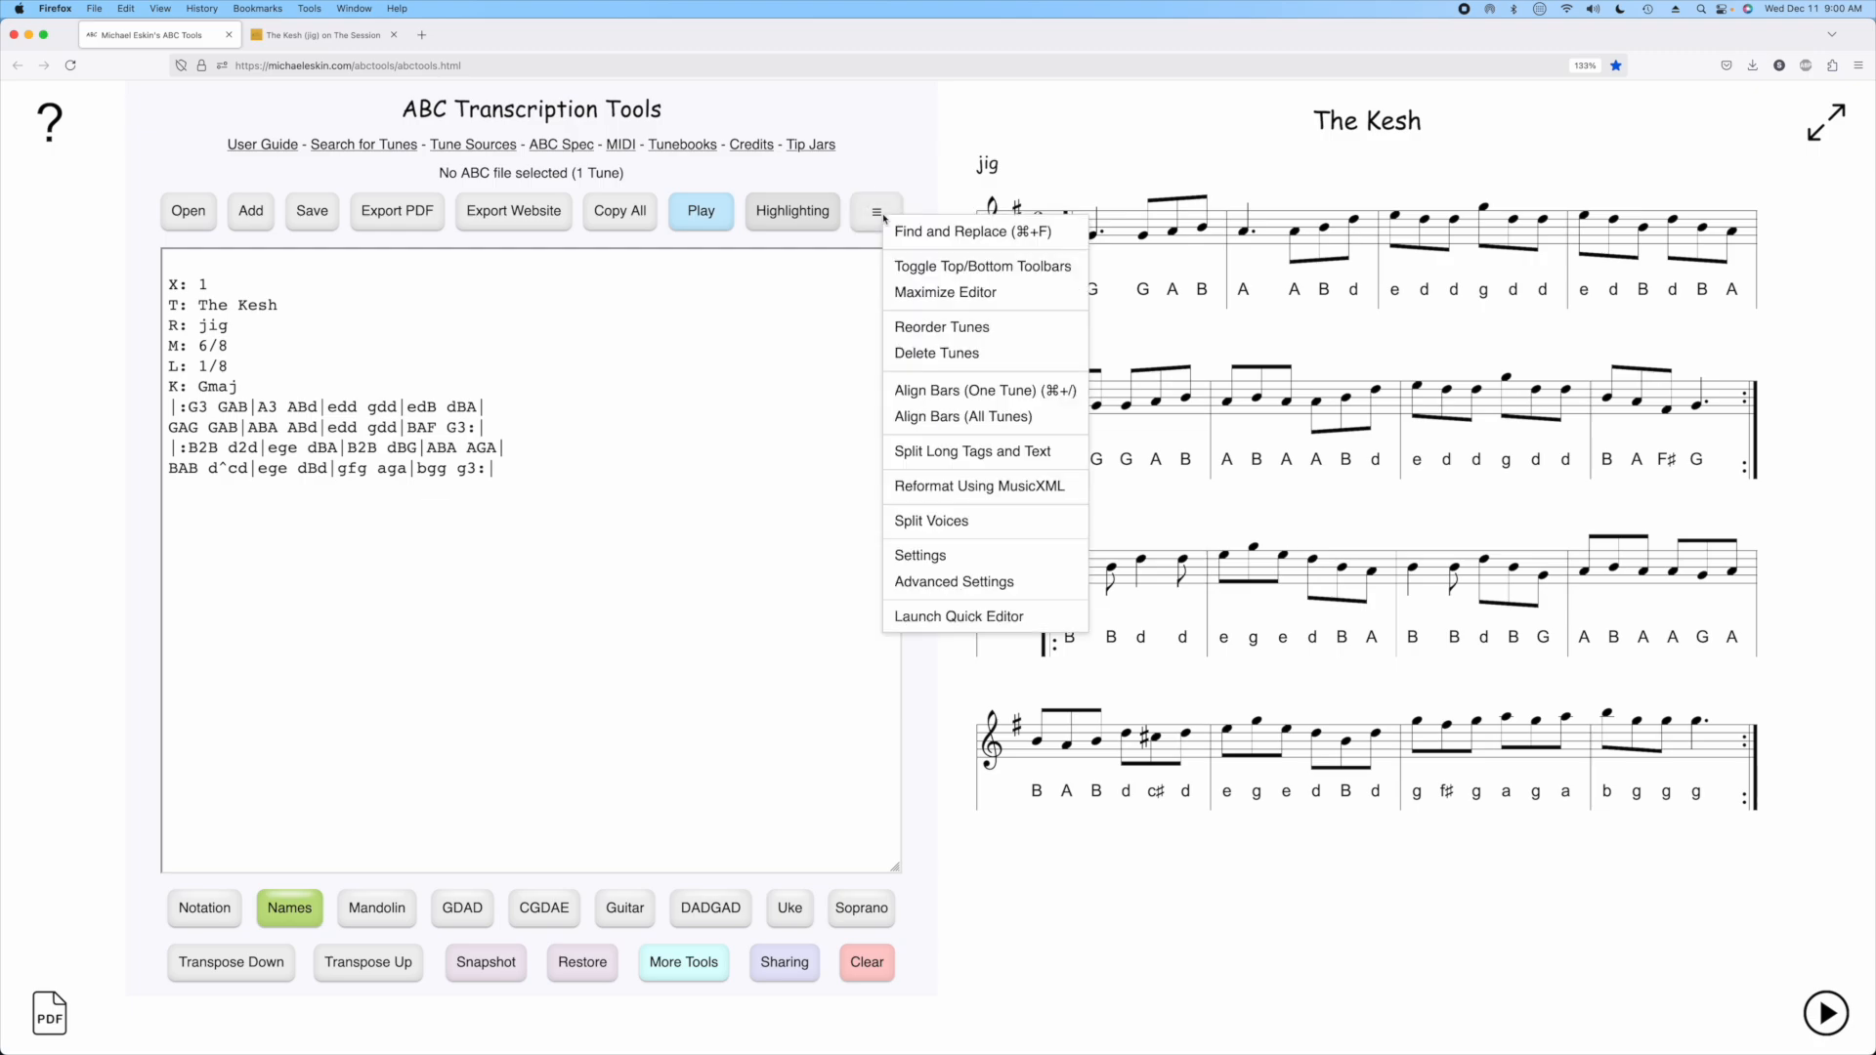
{"action": "left_click", "coordinate": [964, 555]}
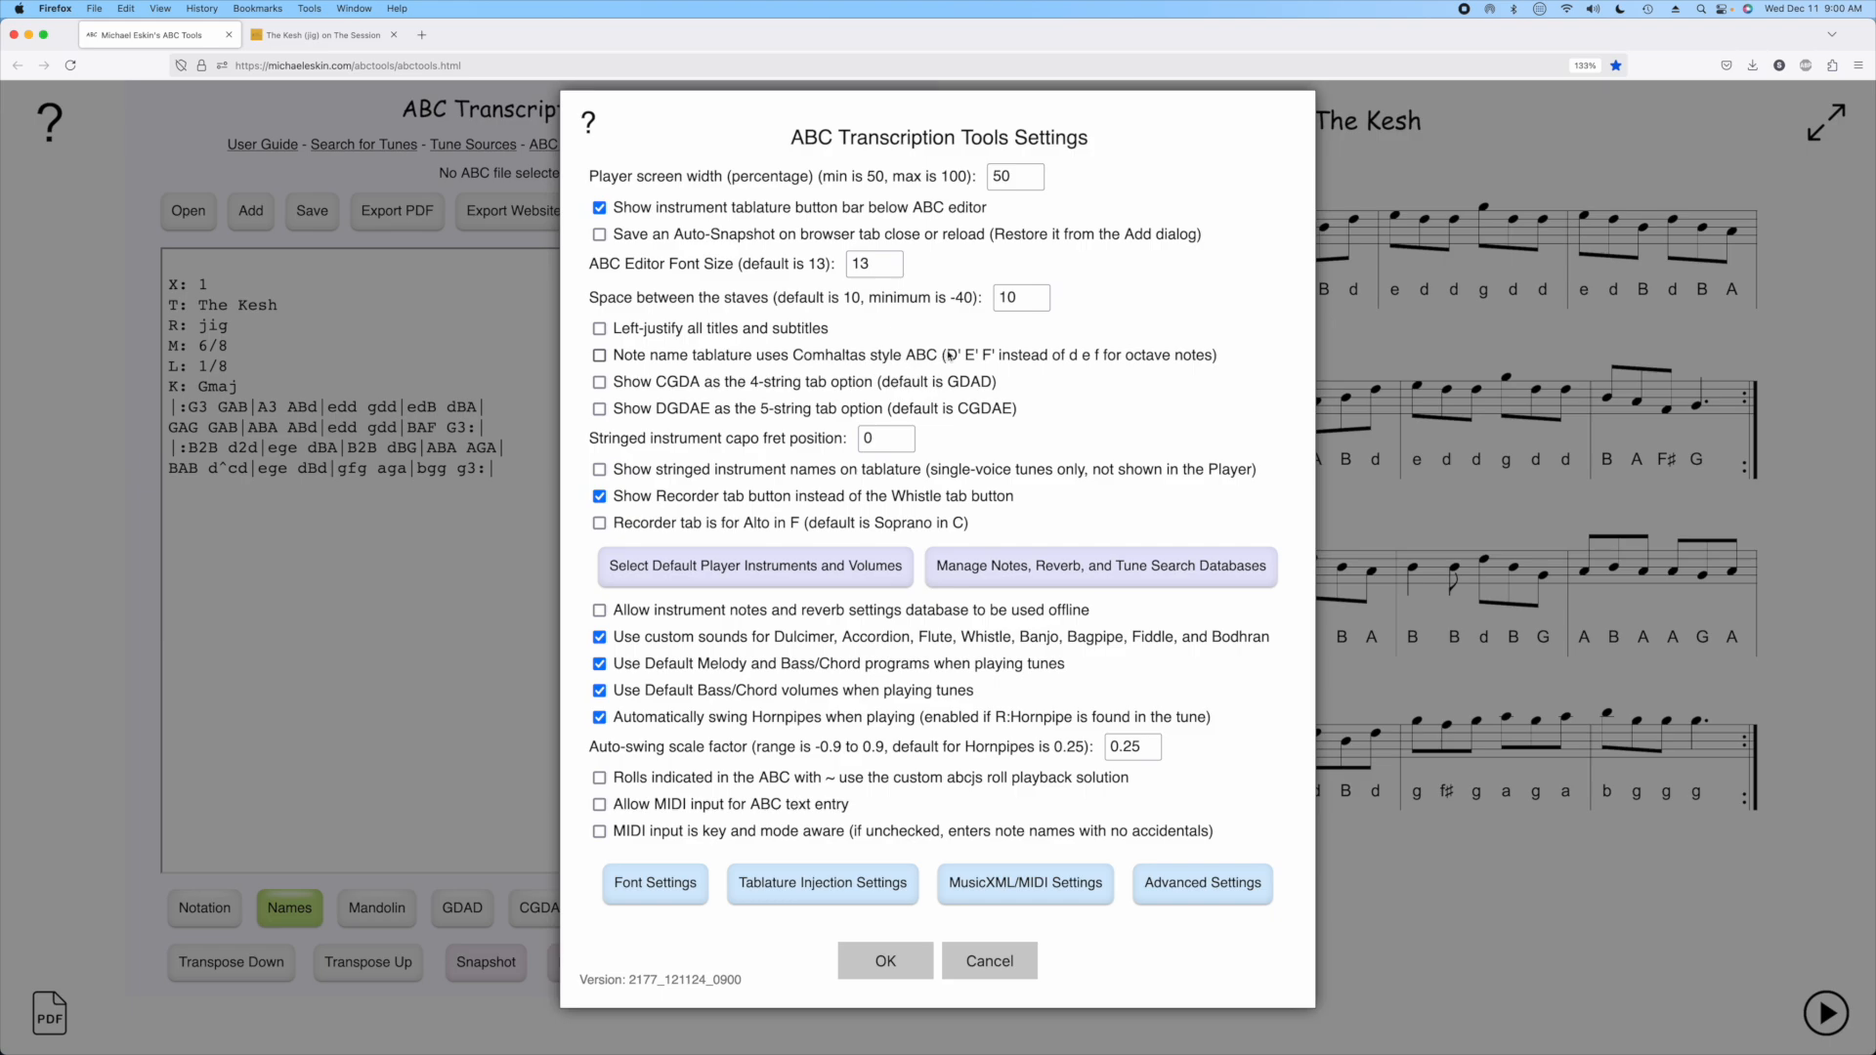
{"action": "left_click", "coordinate": [599, 355]}
{"action": "left_click", "coordinate": [890, 962]}
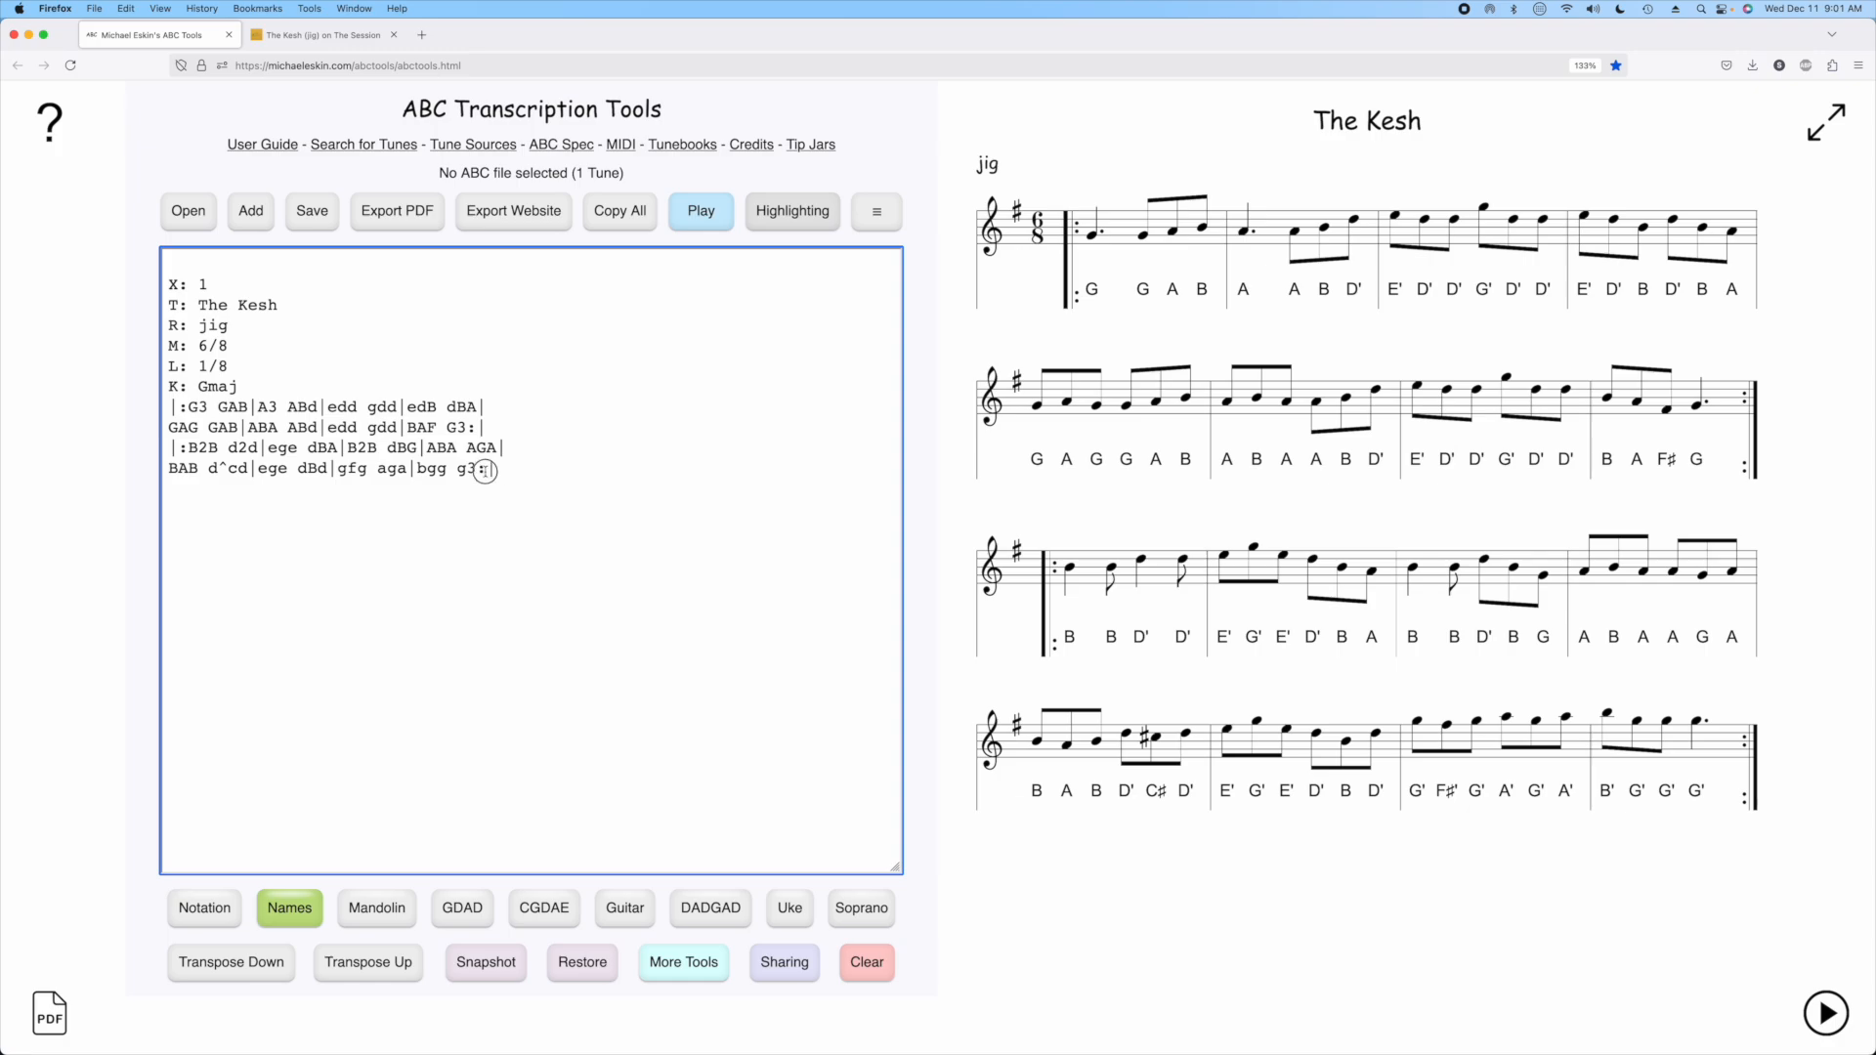
- Disable Comhaltas style ABC for the note name tablature and return the score to plain notation
{"action": "left_click_drag", "start_coordinate": [493, 469], "coordinate": [117, 408]}
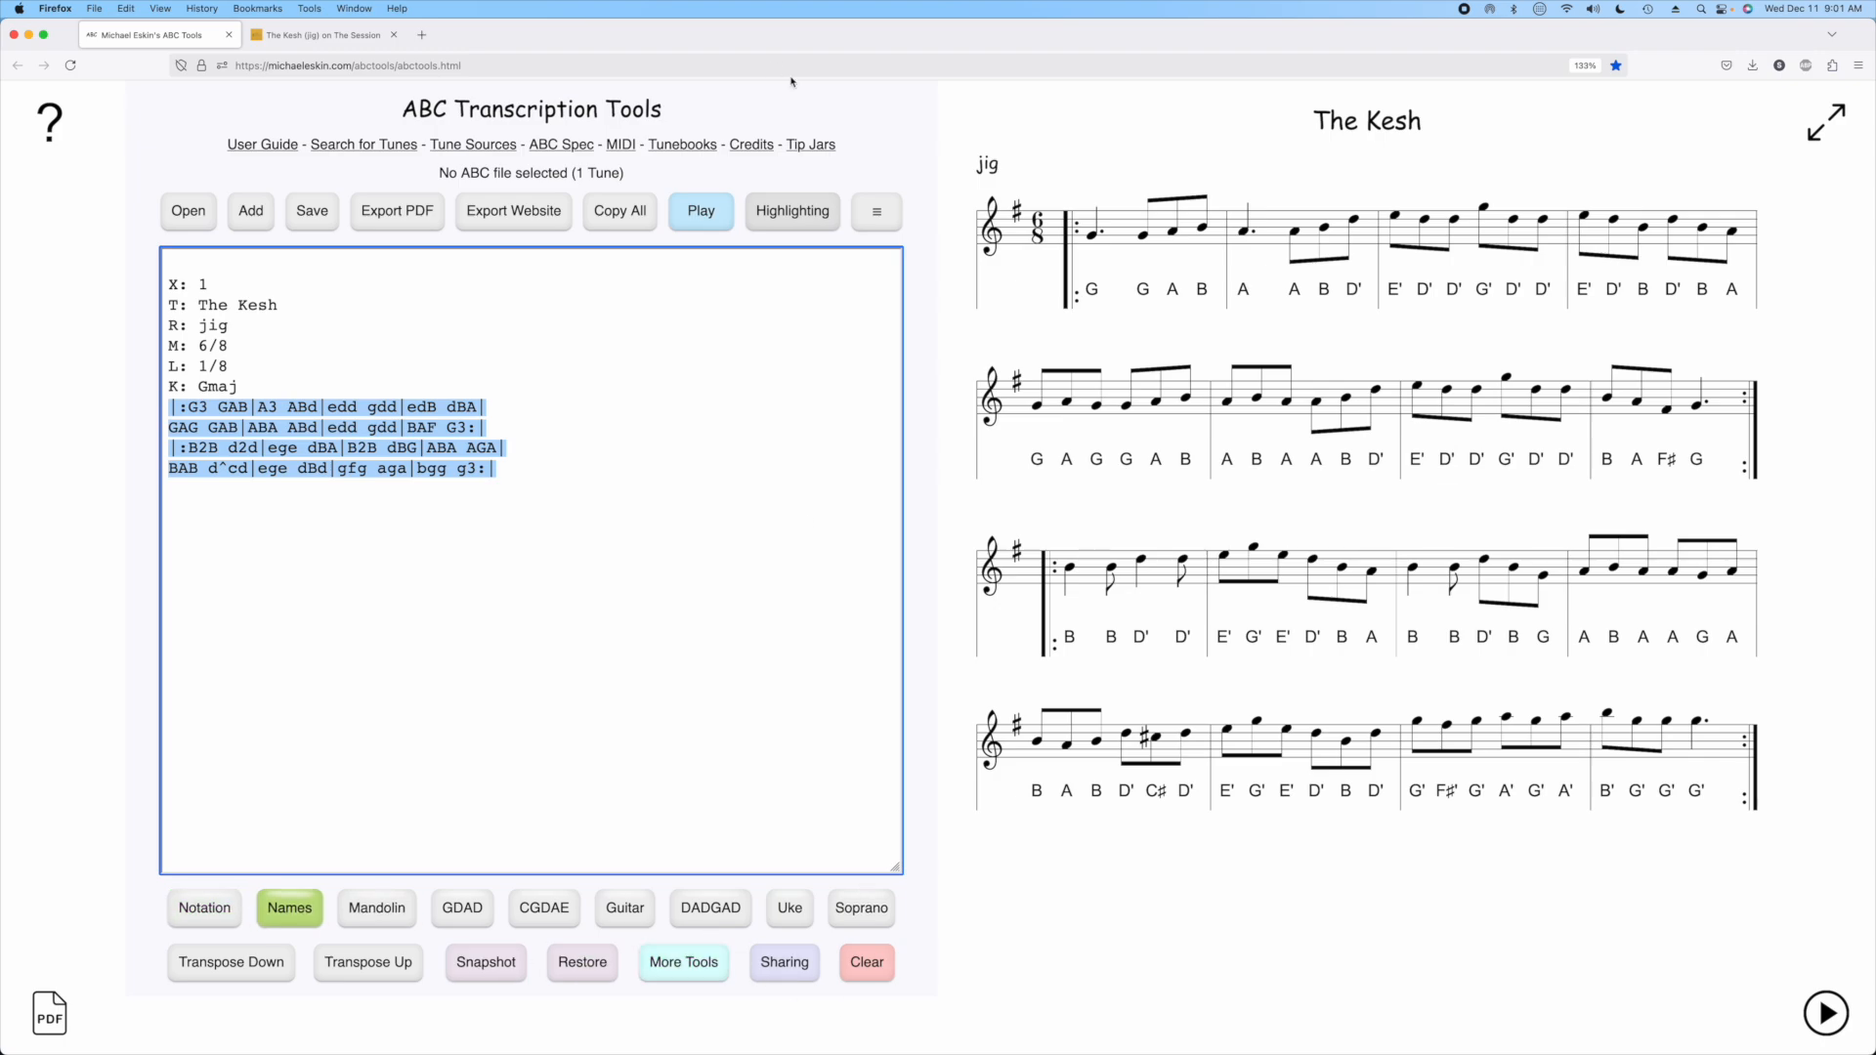
{"action": "left_click", "coordinate": [877, 213]}
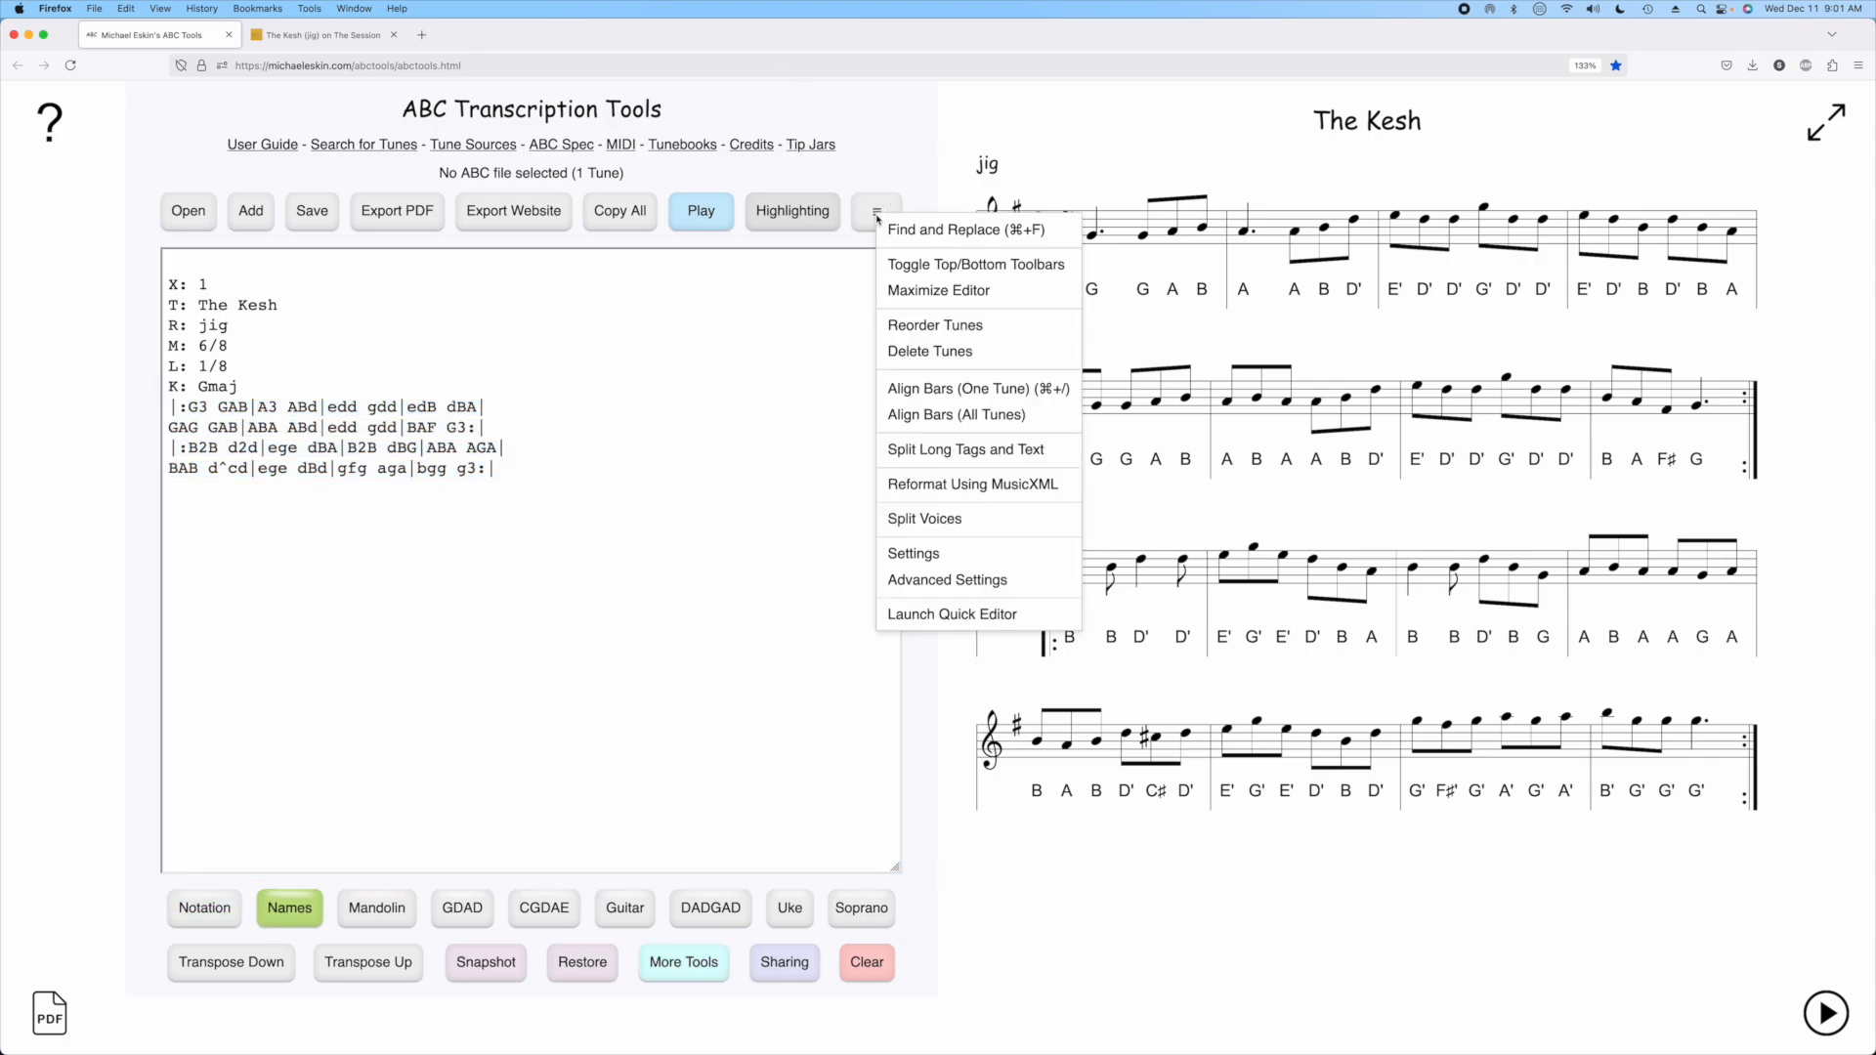
{"action": "left_click", "coordinate": [946, 553]}
{"action": "left_click", "coordinate": [649, 357]}
{"action": "left_click", "coordinate": [918, 963]}
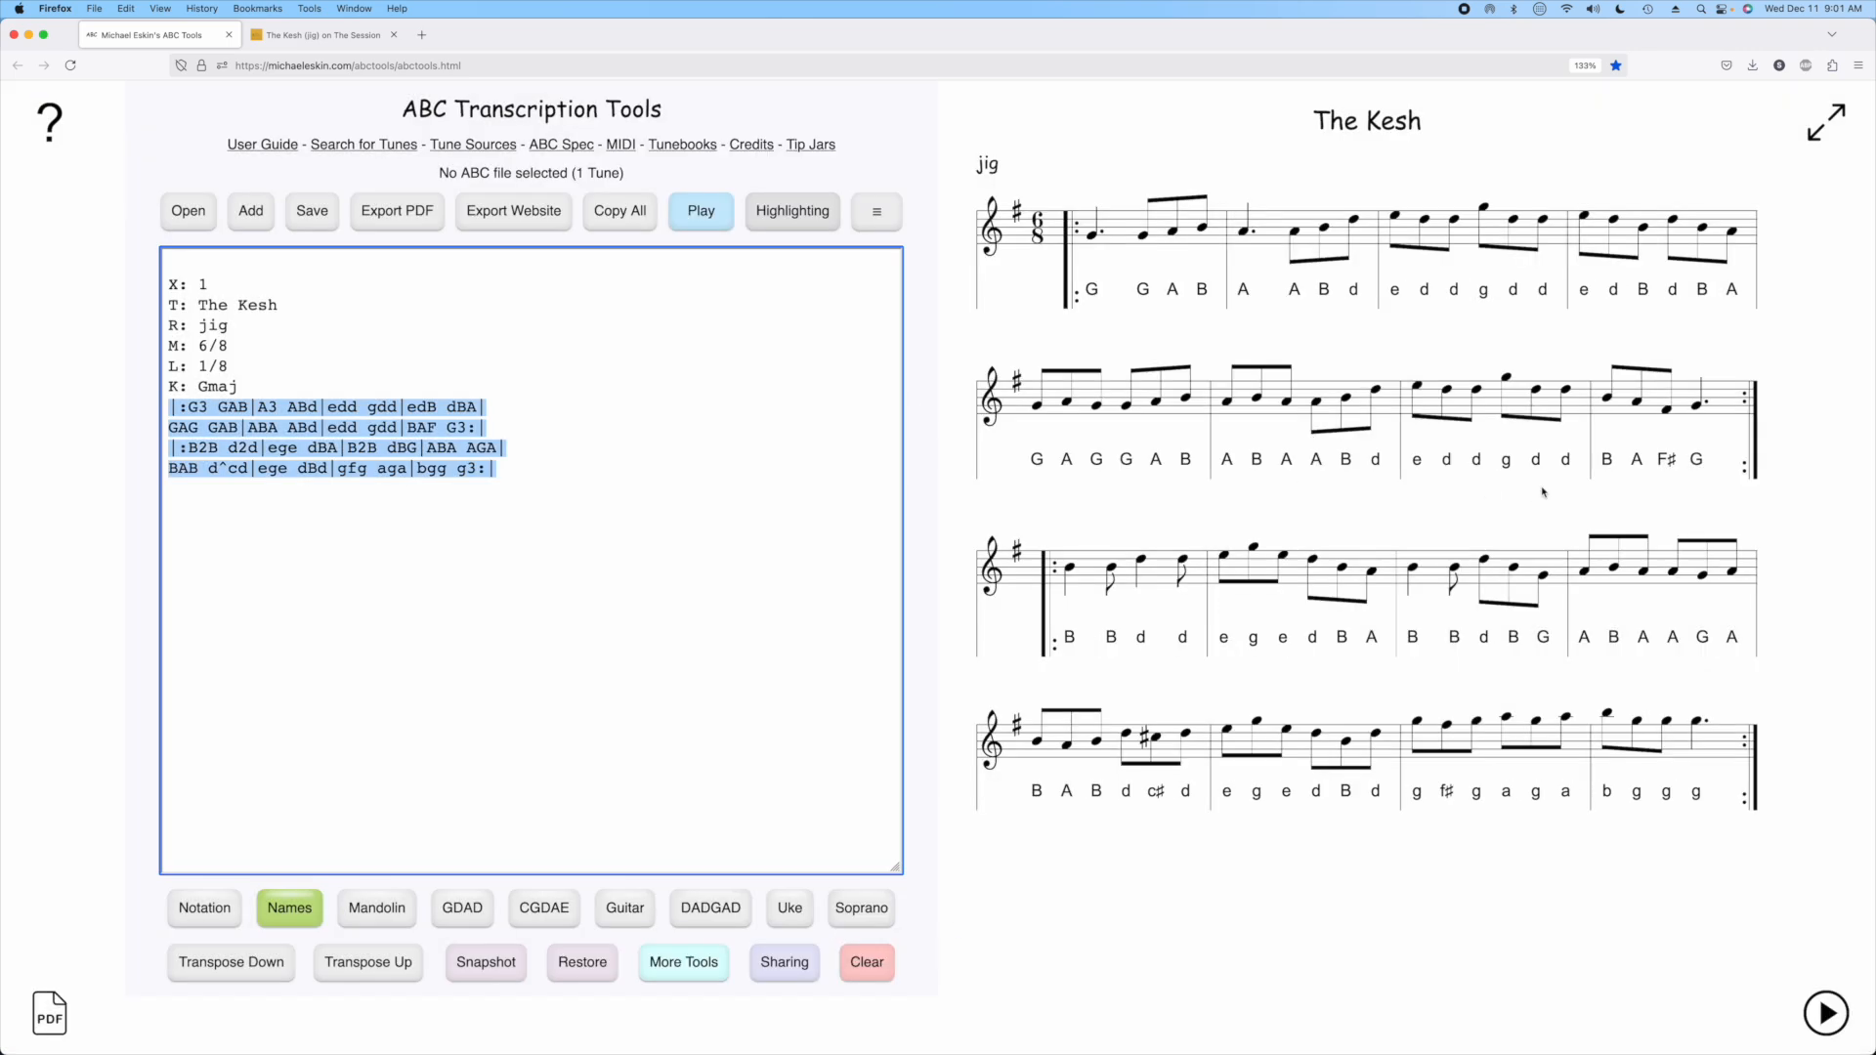
{"action": "left_click", "coordinate": [203, 912]}
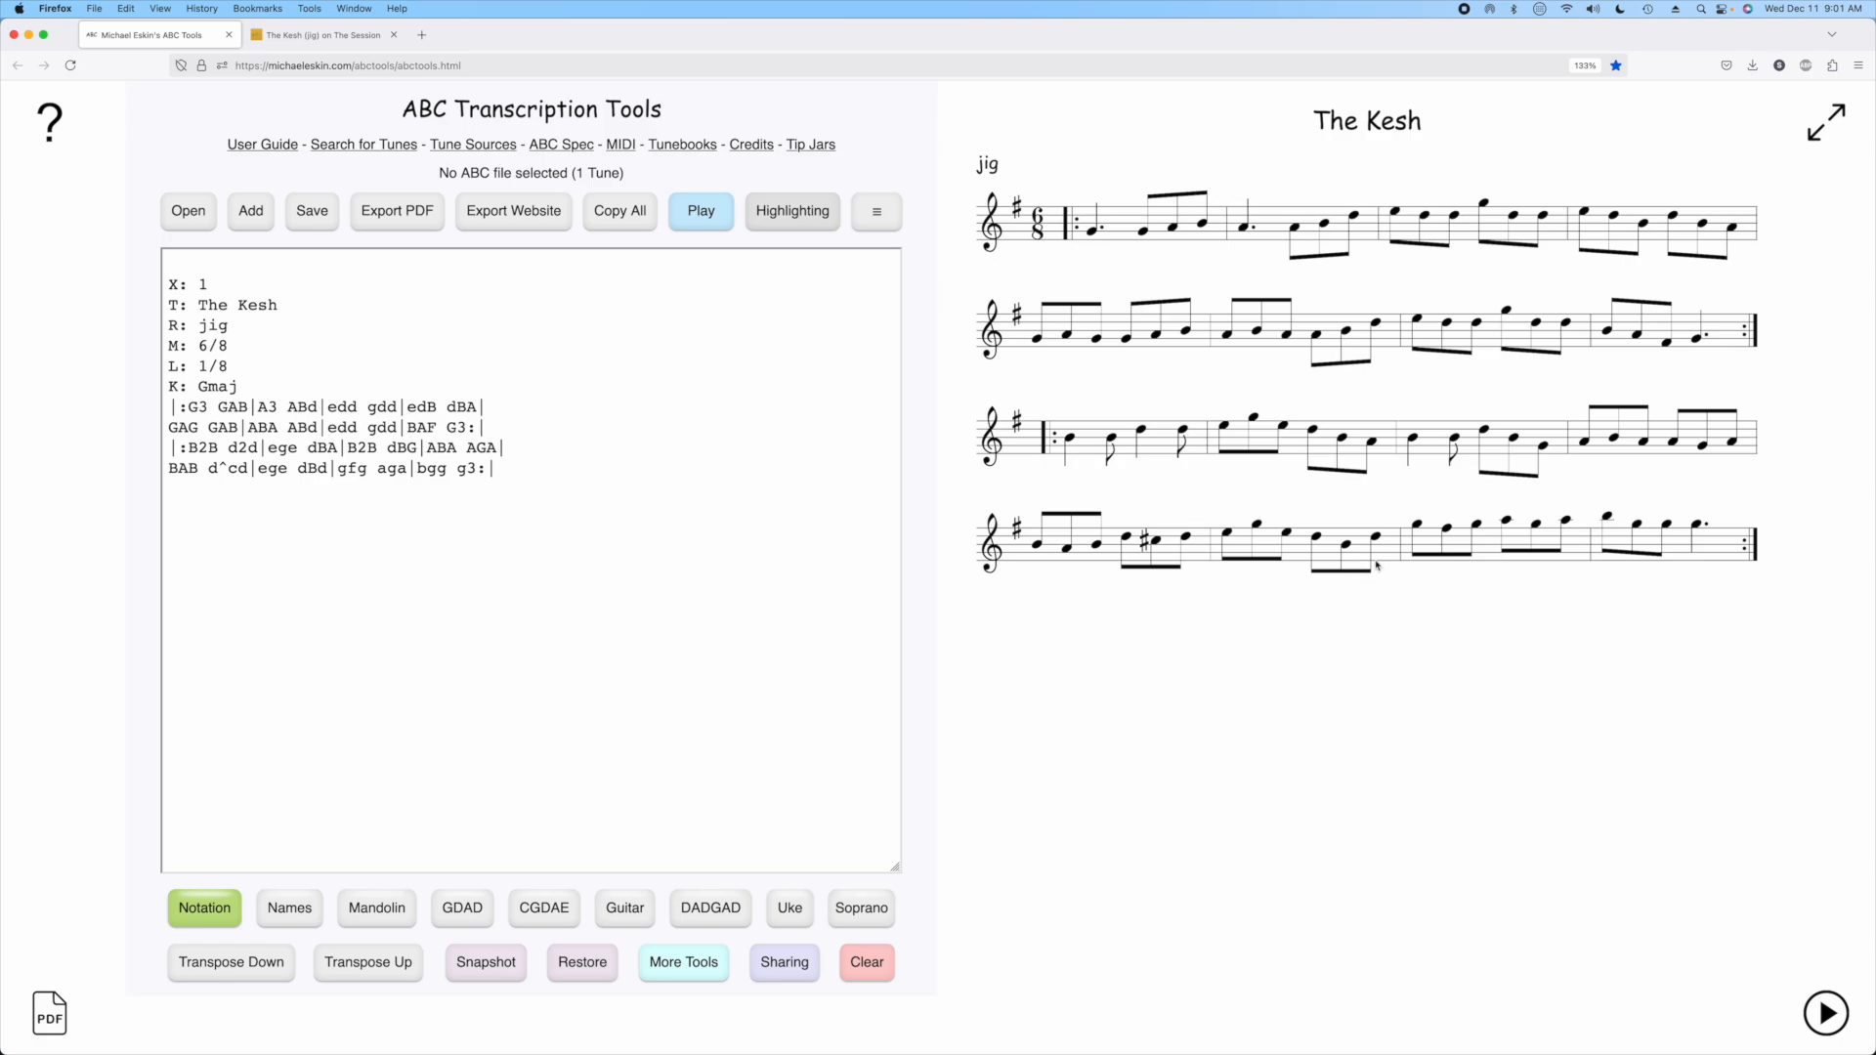
- Inject note names into the tune's ABC text using the ABC Note Names style
{"action": "left_click", "coordinate": [701, 967]}
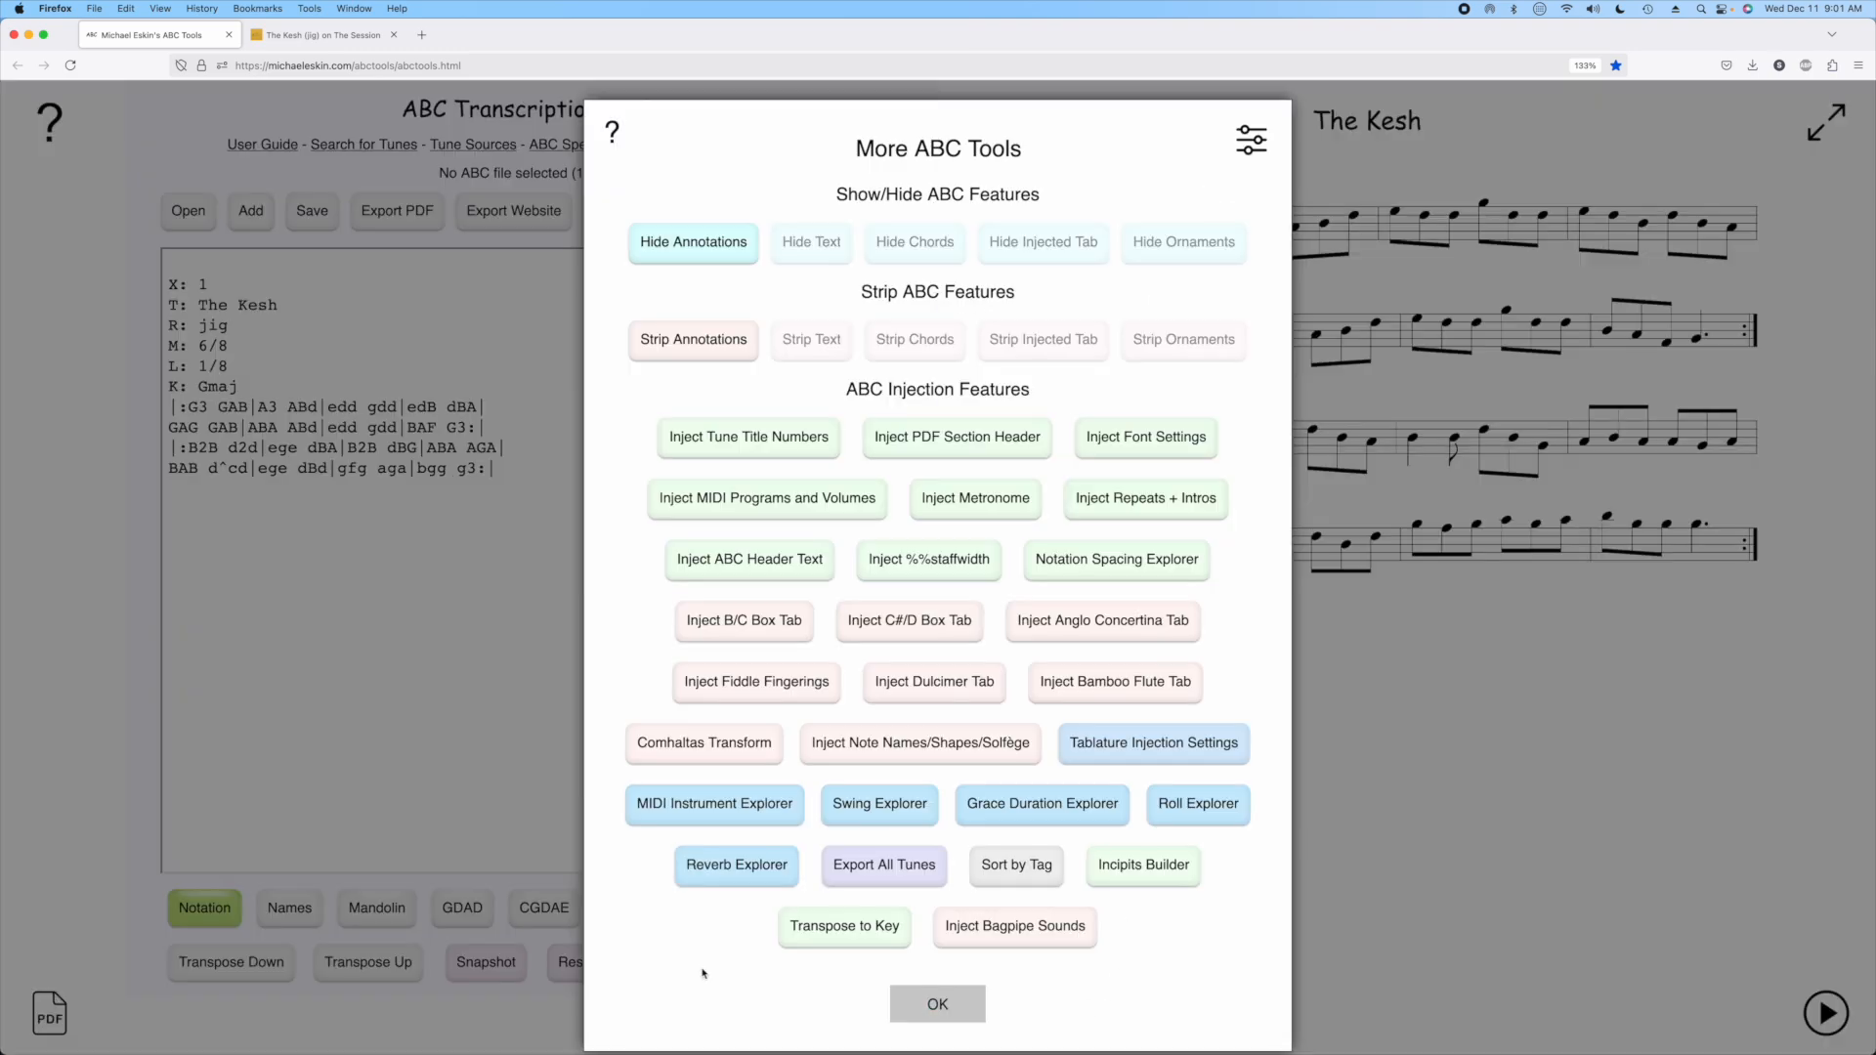
{"action": "left_click", "coordinate": [921, 753]}
{"action": "left_click", "coordinate": [1056, 456]}
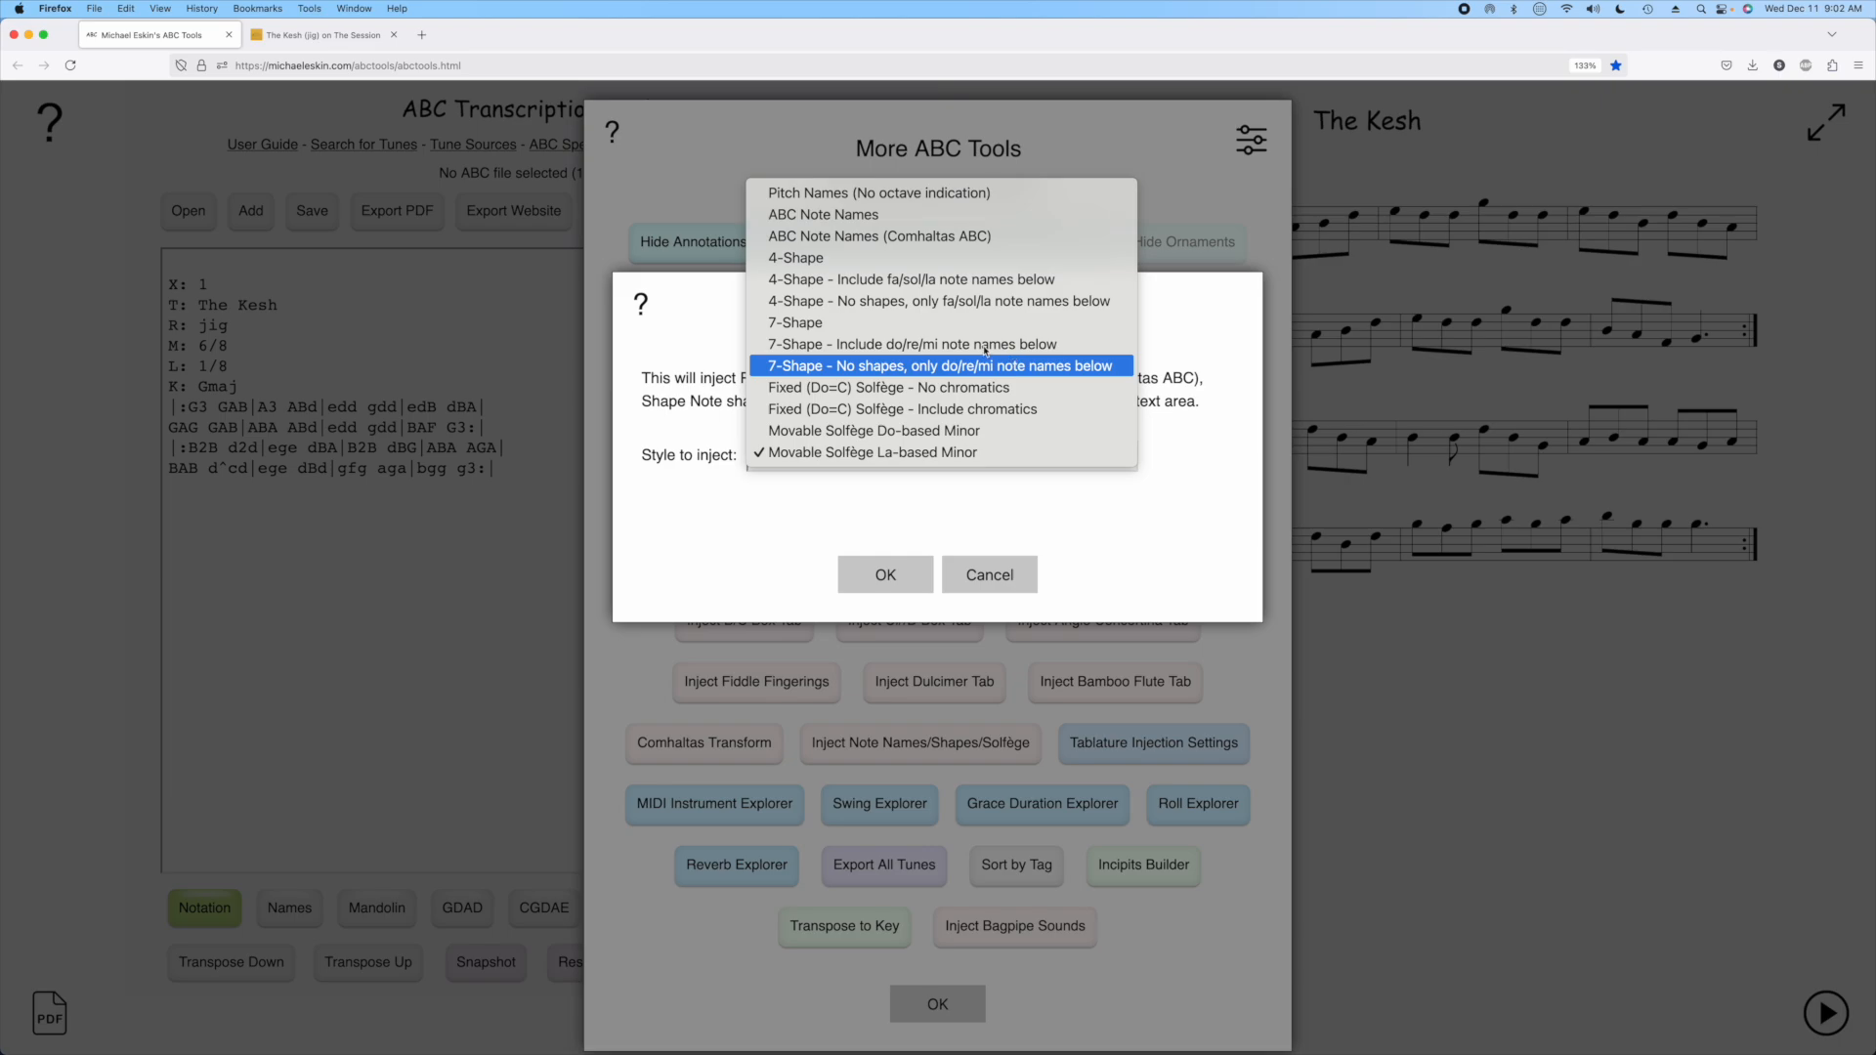
{"action": "left_click", "coordinate": [853, 215]}
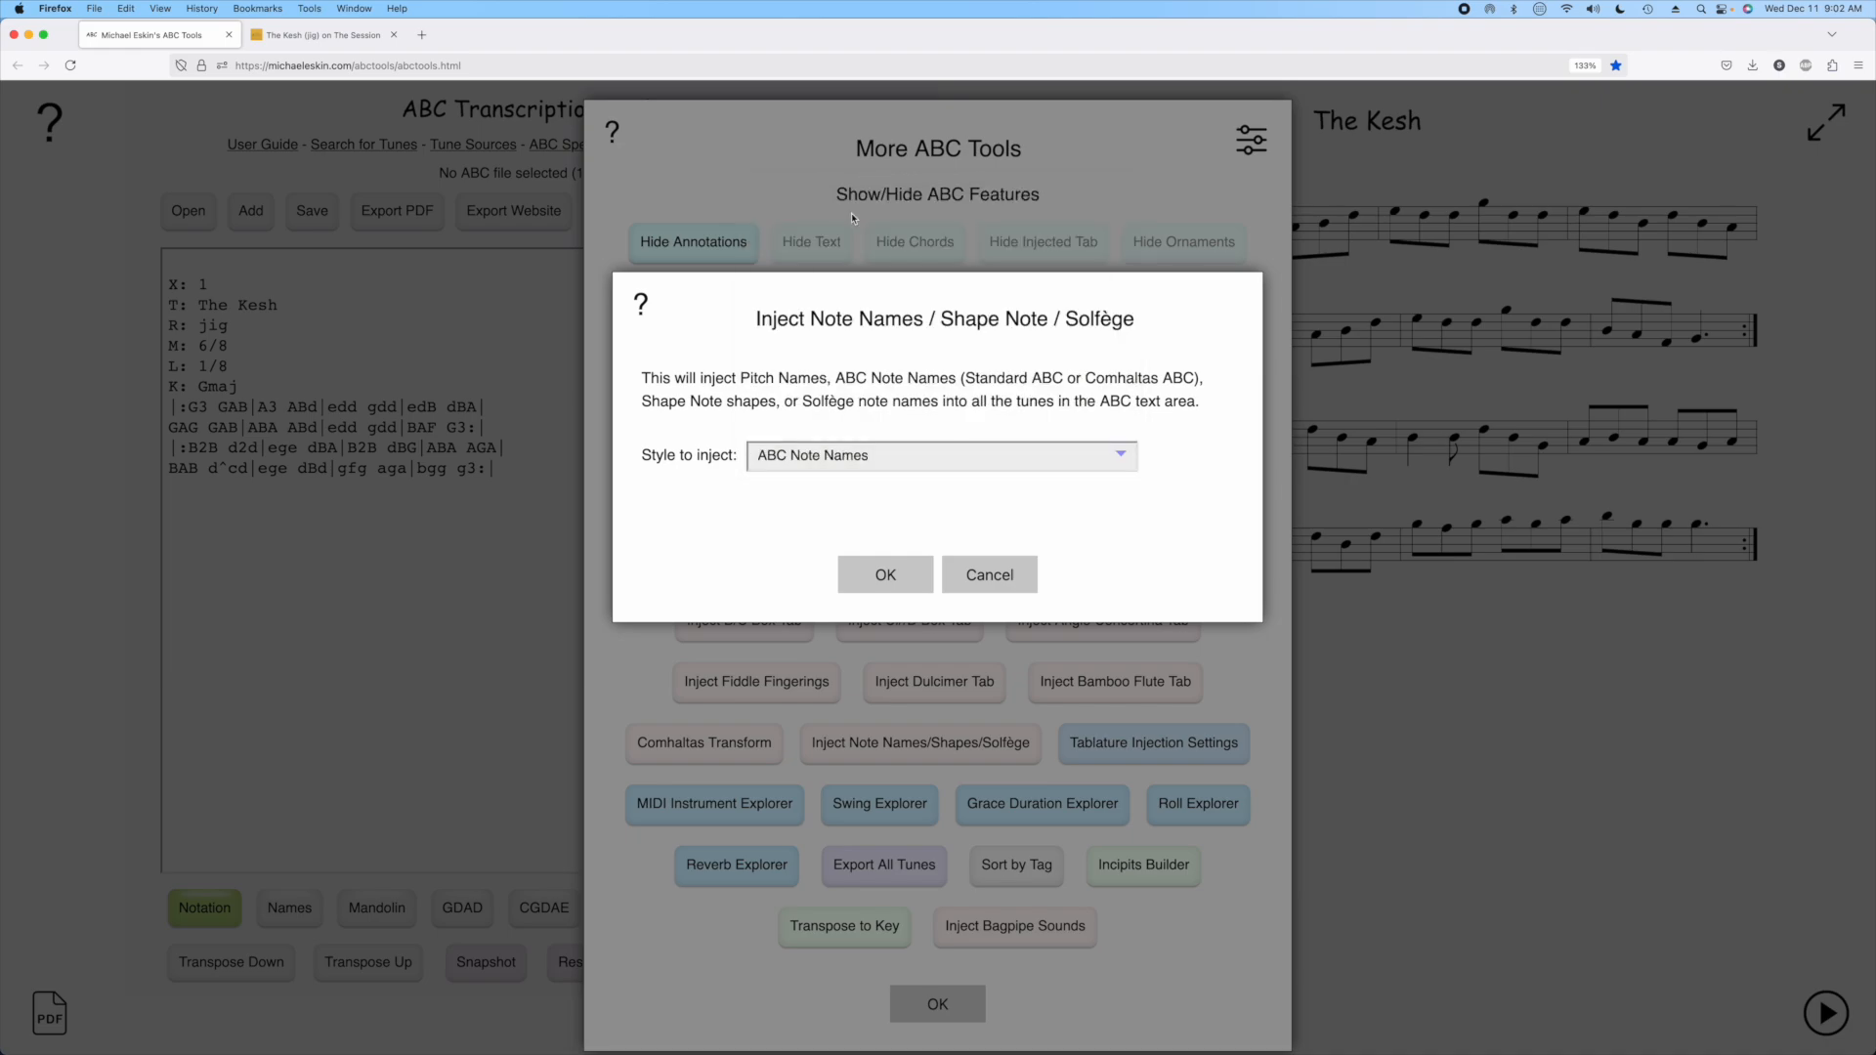
{"action": "left_click", "coordinate": [884, 581]}
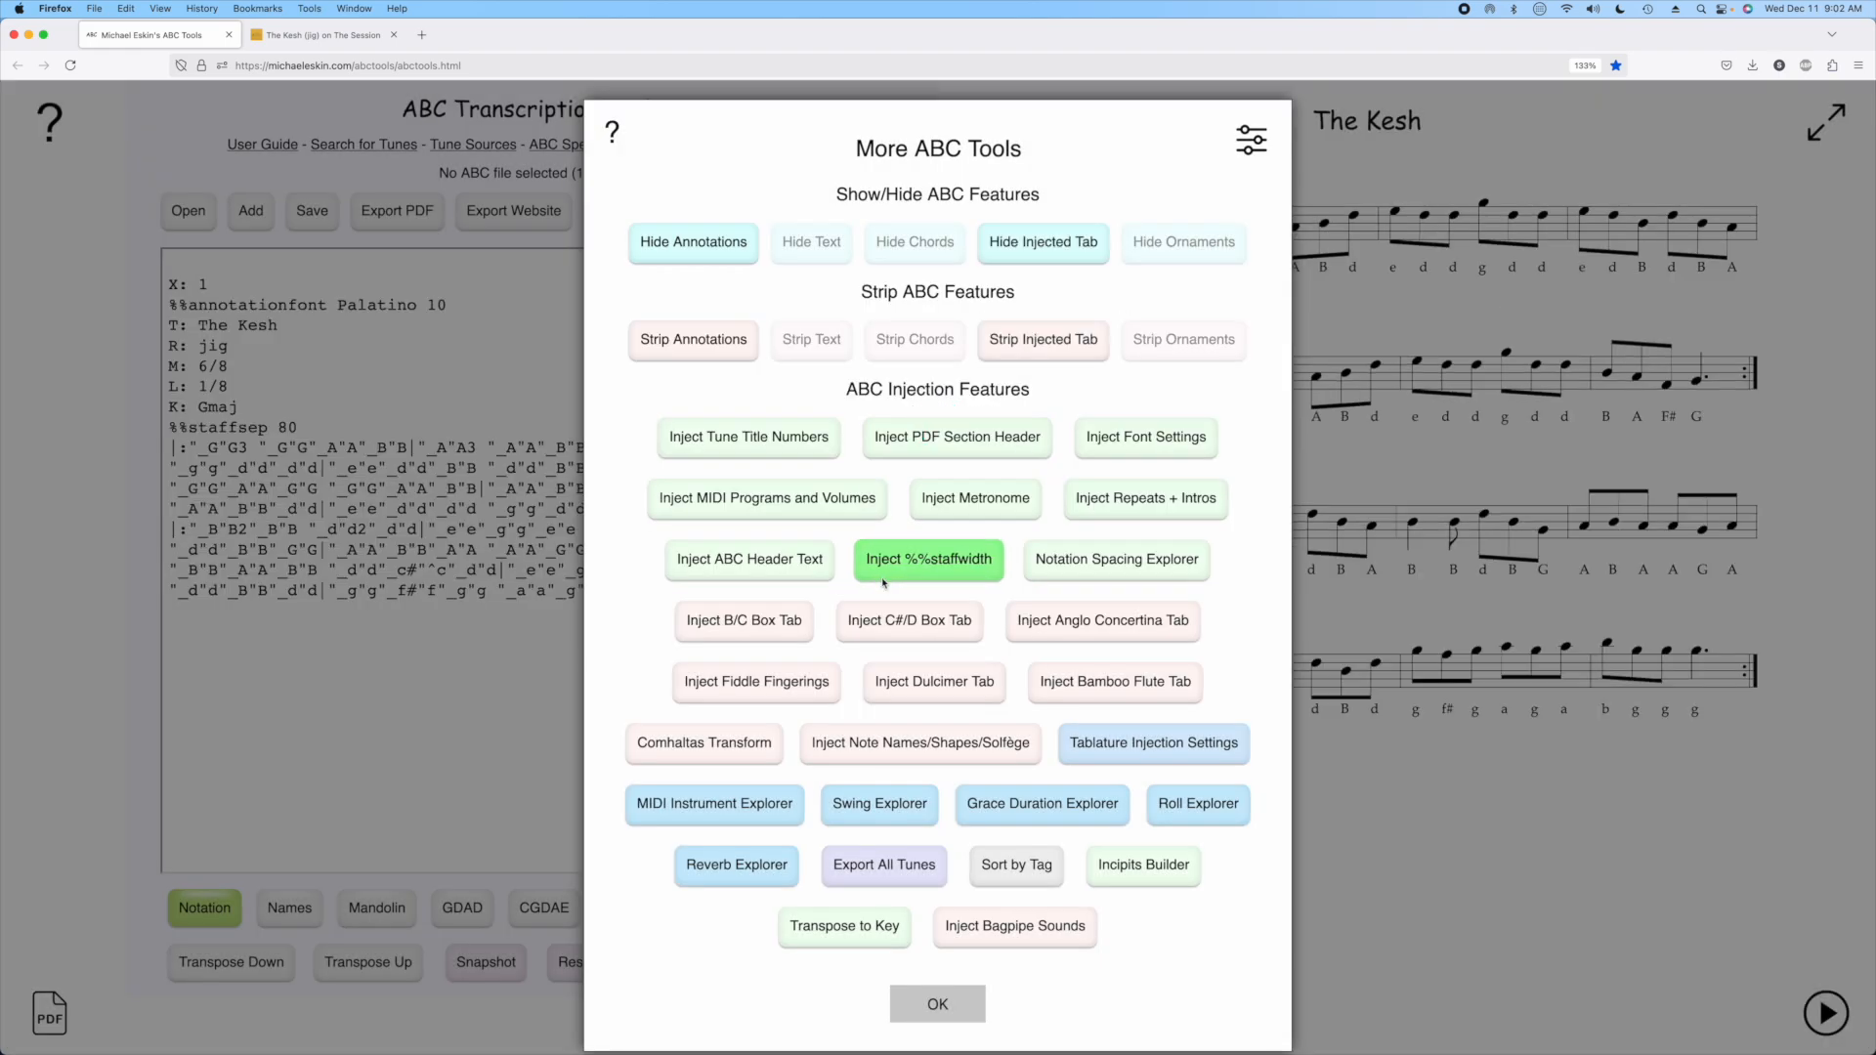
{"action": "left_click", "coordinate": [922, 1006]}
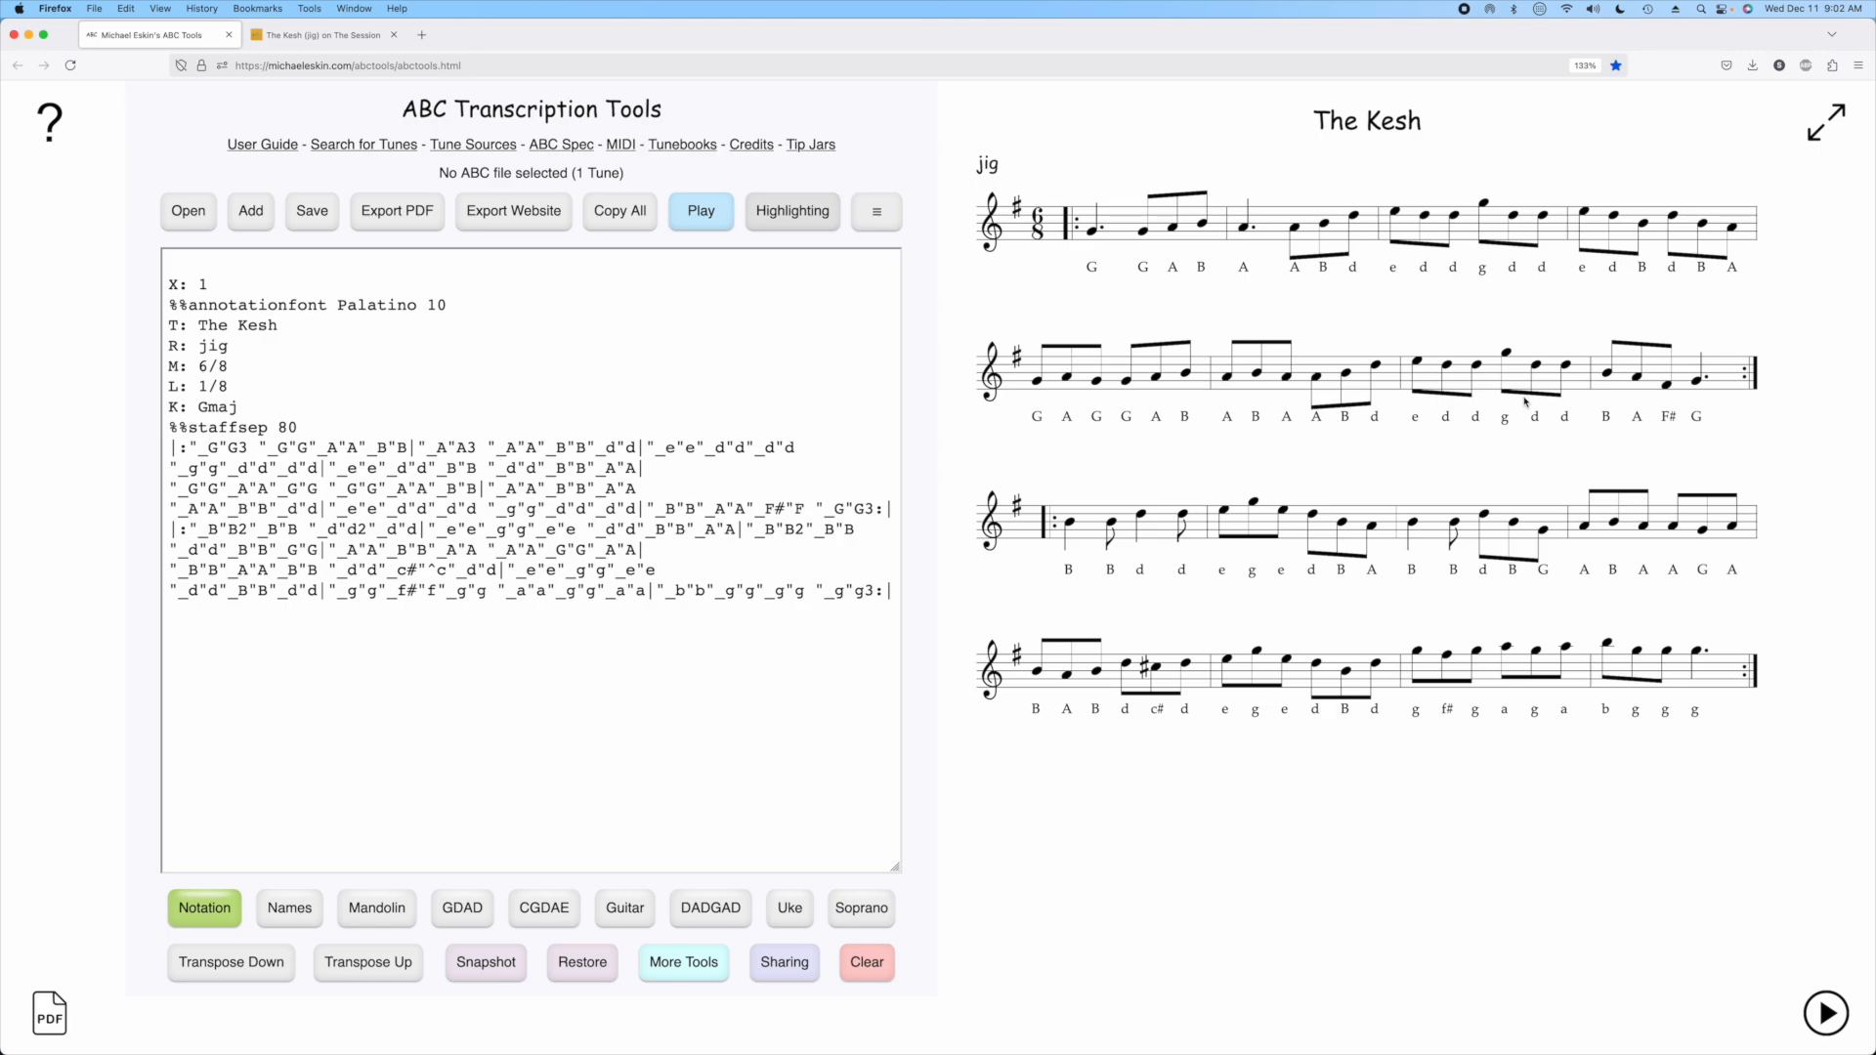
- Restore the earlier ABC text of The Kesh without the injected note names
{"action": "left_click_drag", "start_coordinate": [199, 448], "coordinate": [613, 576]}
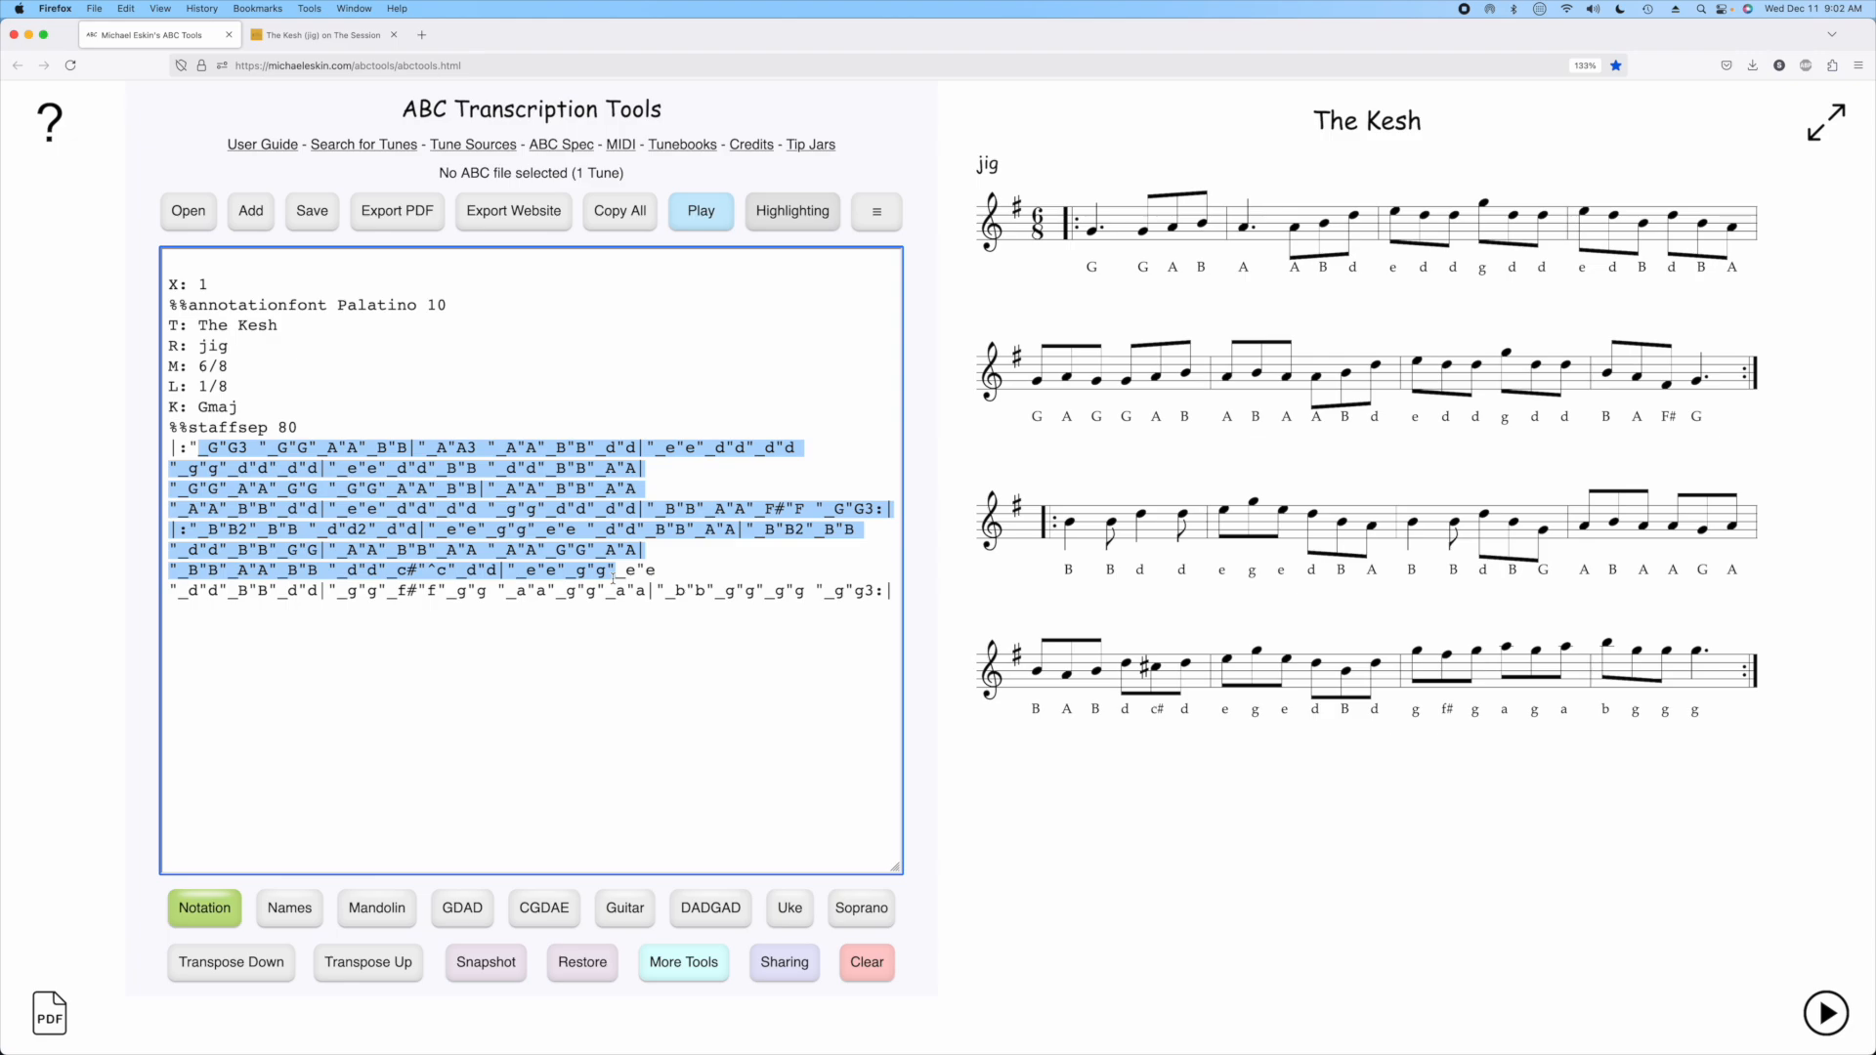
{"action": "left_click", "coordinate": [592, 675]}
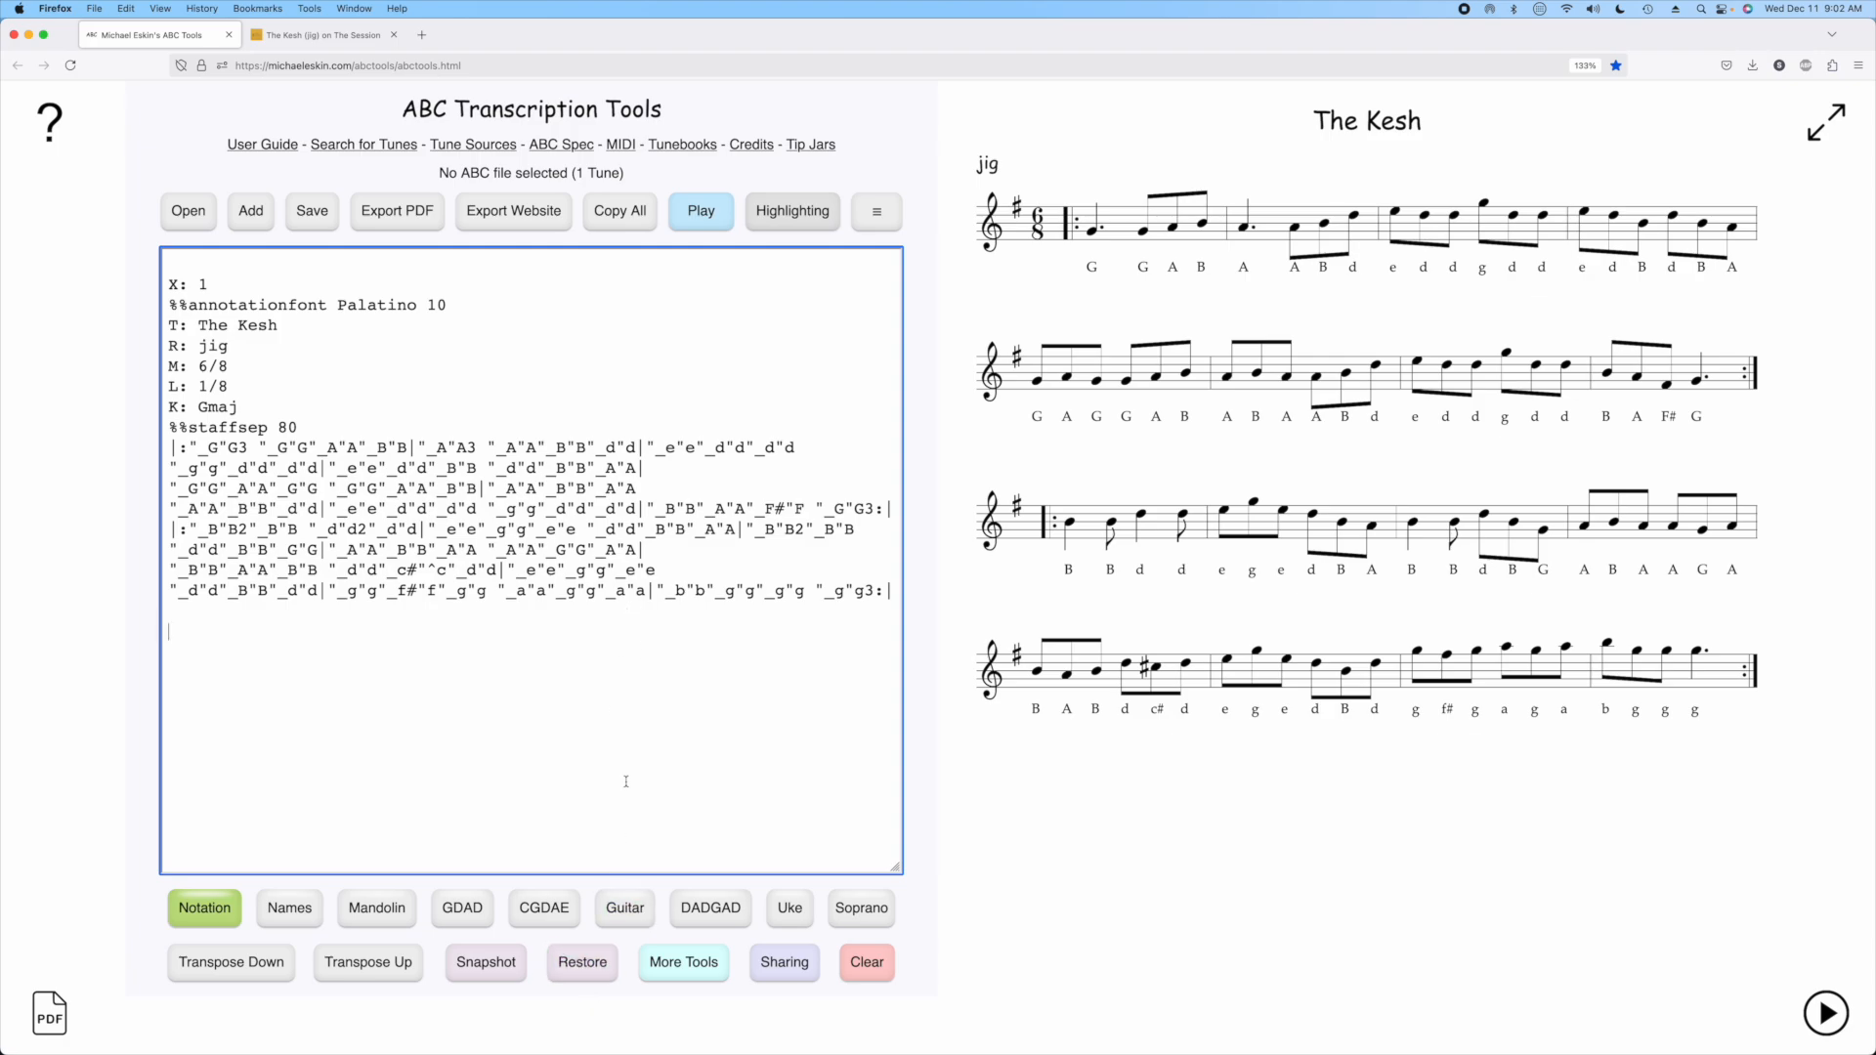
{"action": "left_click", "coordinate": [584, 963]}
{"action": "left_click", "coordinate": [887, 380]}
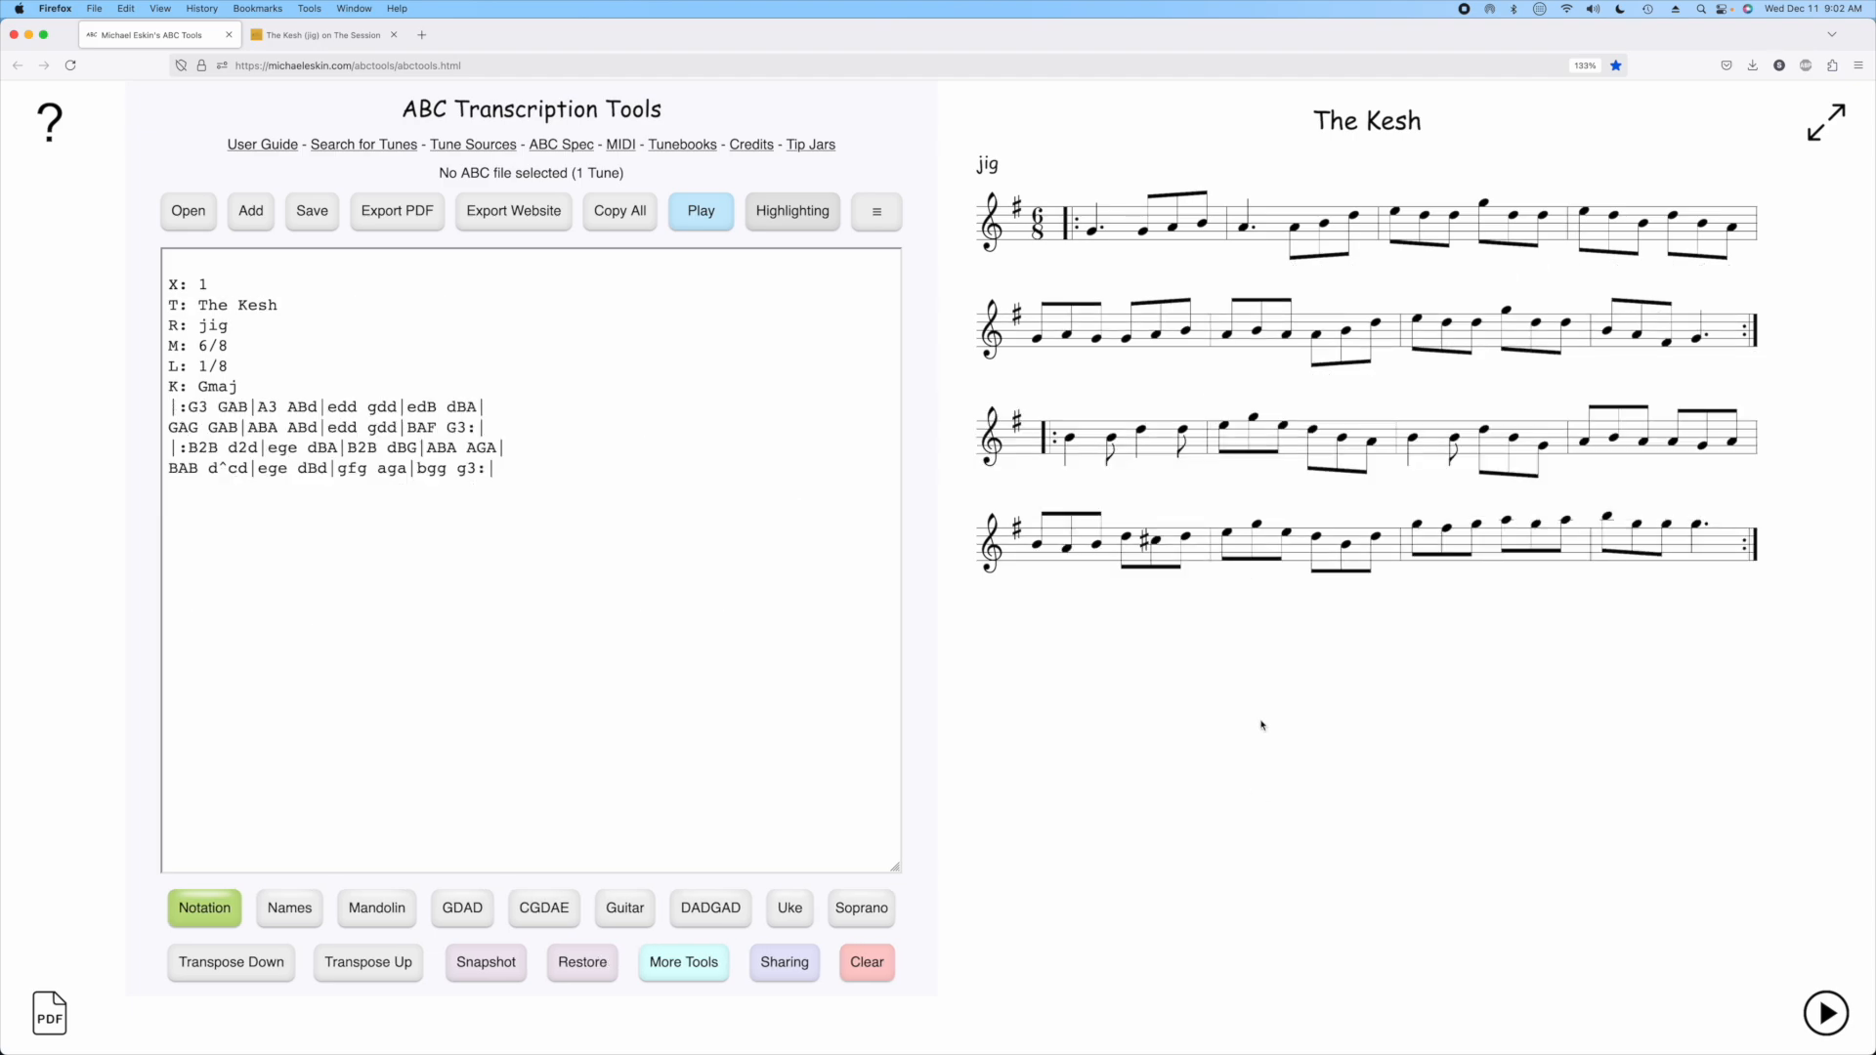
- Inject note names into the tune's ABC text using the ABC Note Names (Comhaltas ABC) style
{"action": "left_click", "coordinate": [699, 980]}
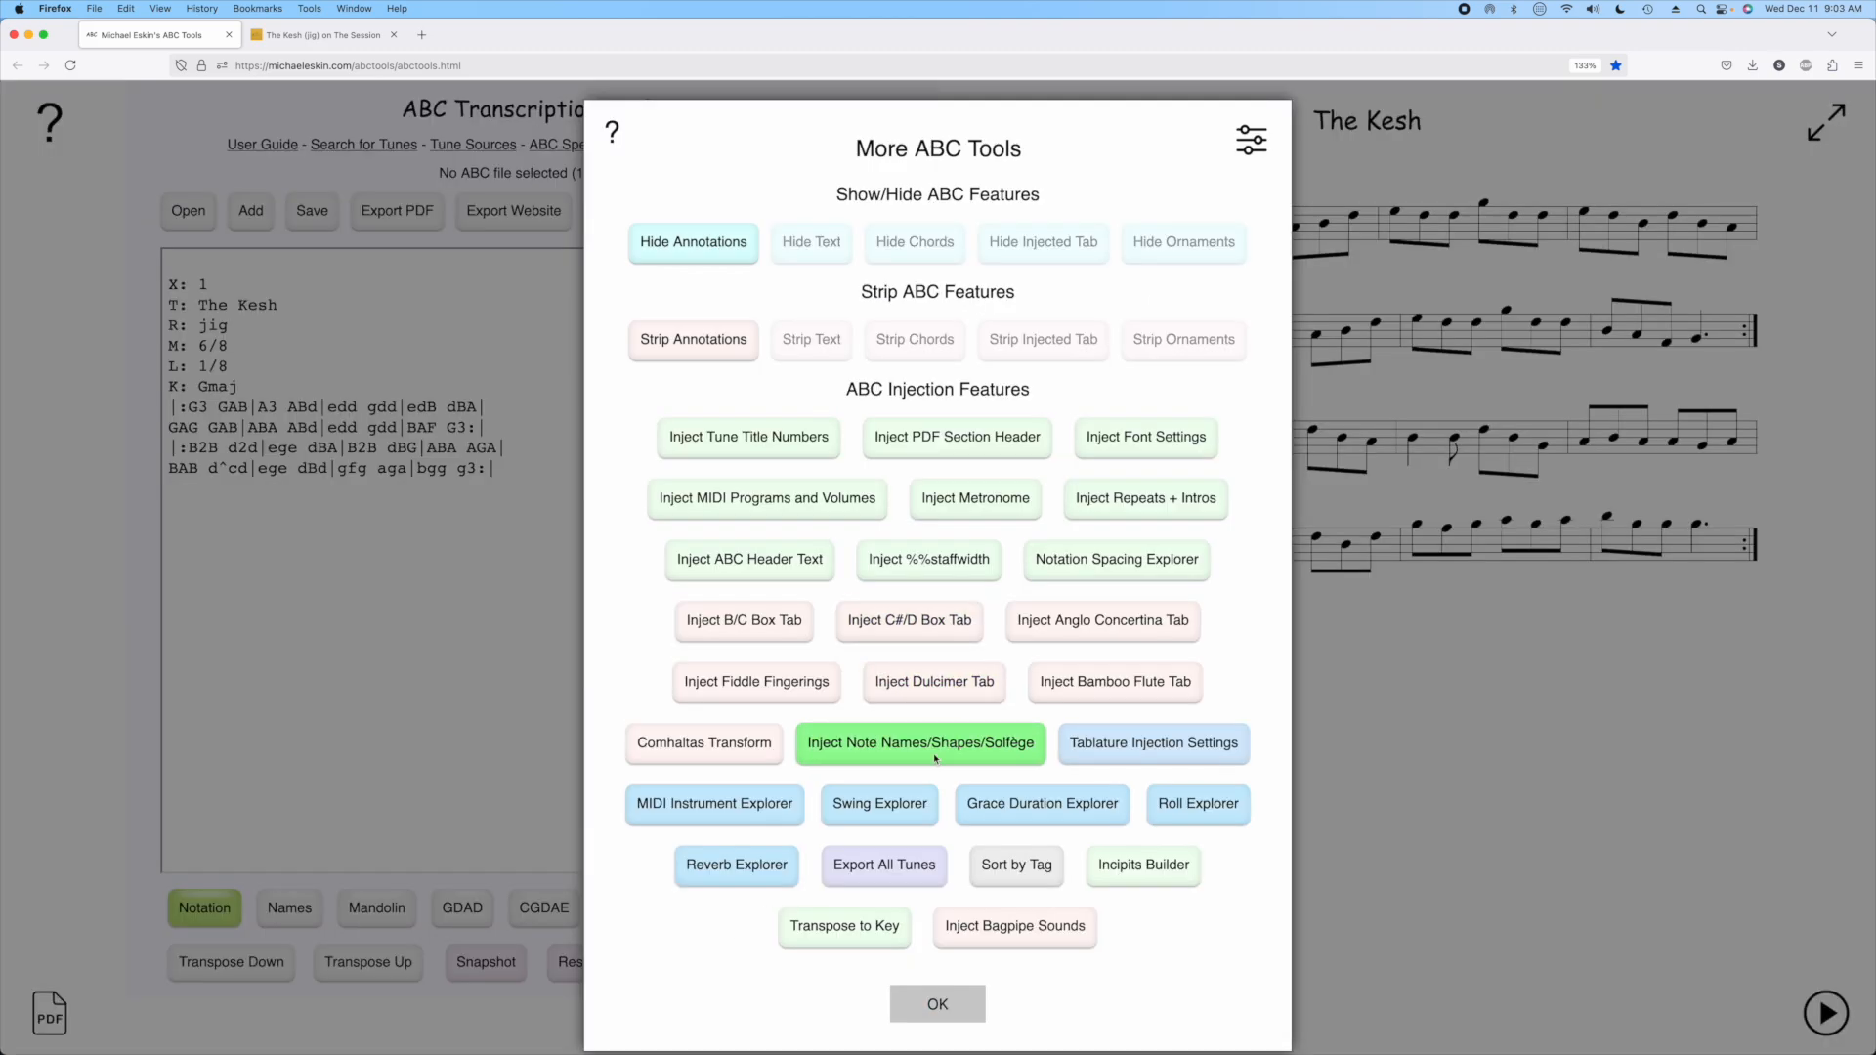
{"action": "left_click", "coordinate": [936, 750]}
{"action": "left_click", "coordinate": [955, 455]}
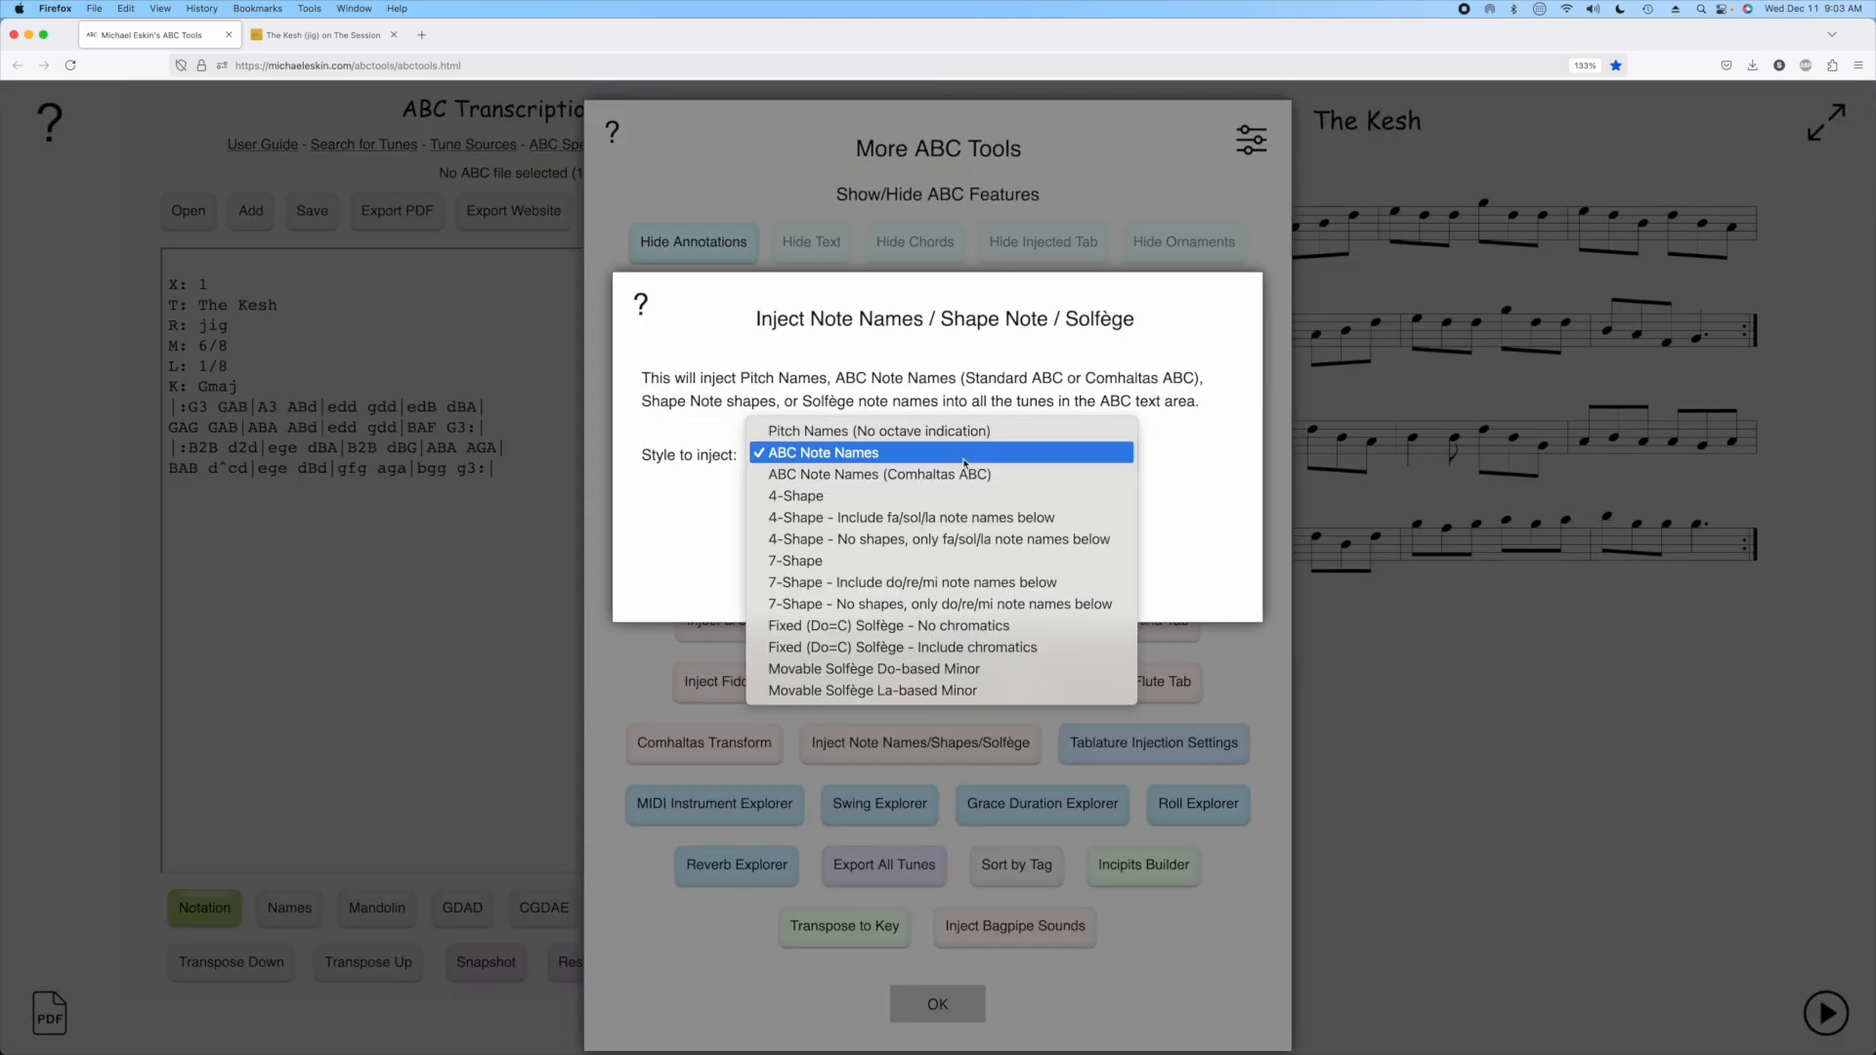
{"action": "left_click", "coordinate": [959, 476]}
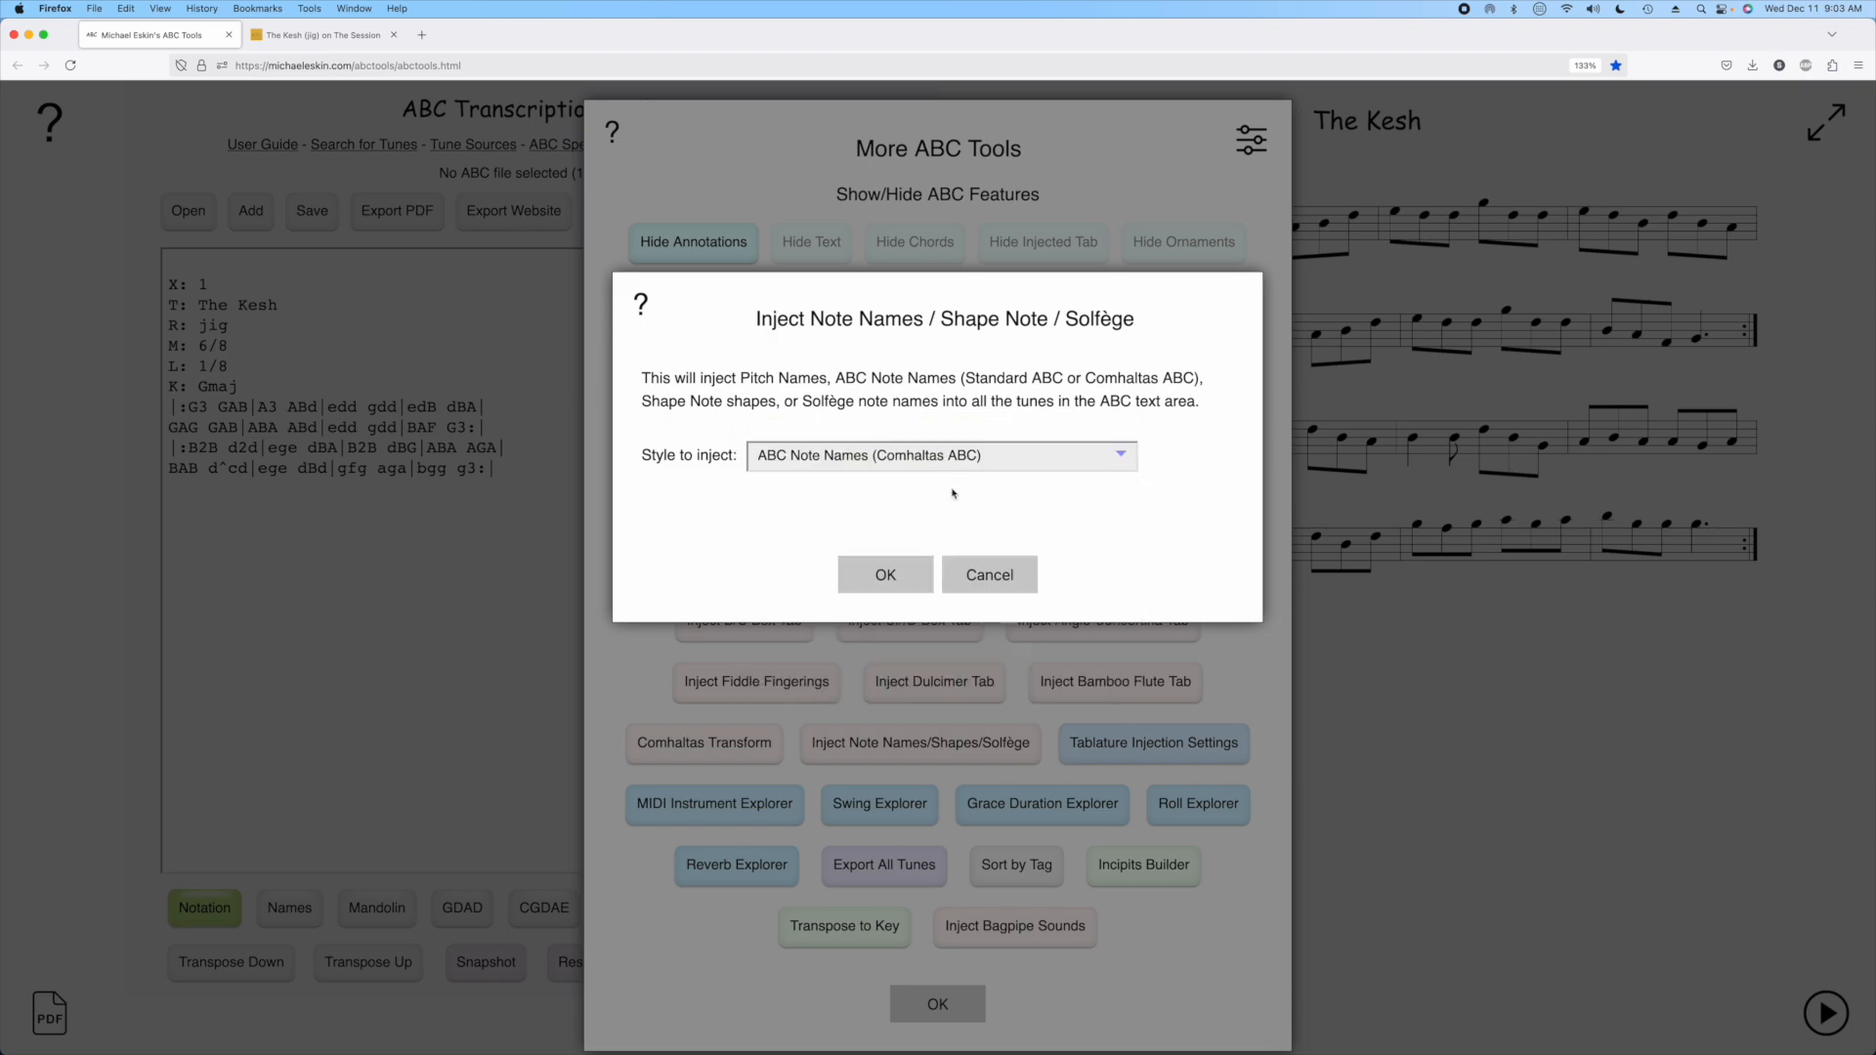
{"action": "left_click", "coordinate": [910, 580]}
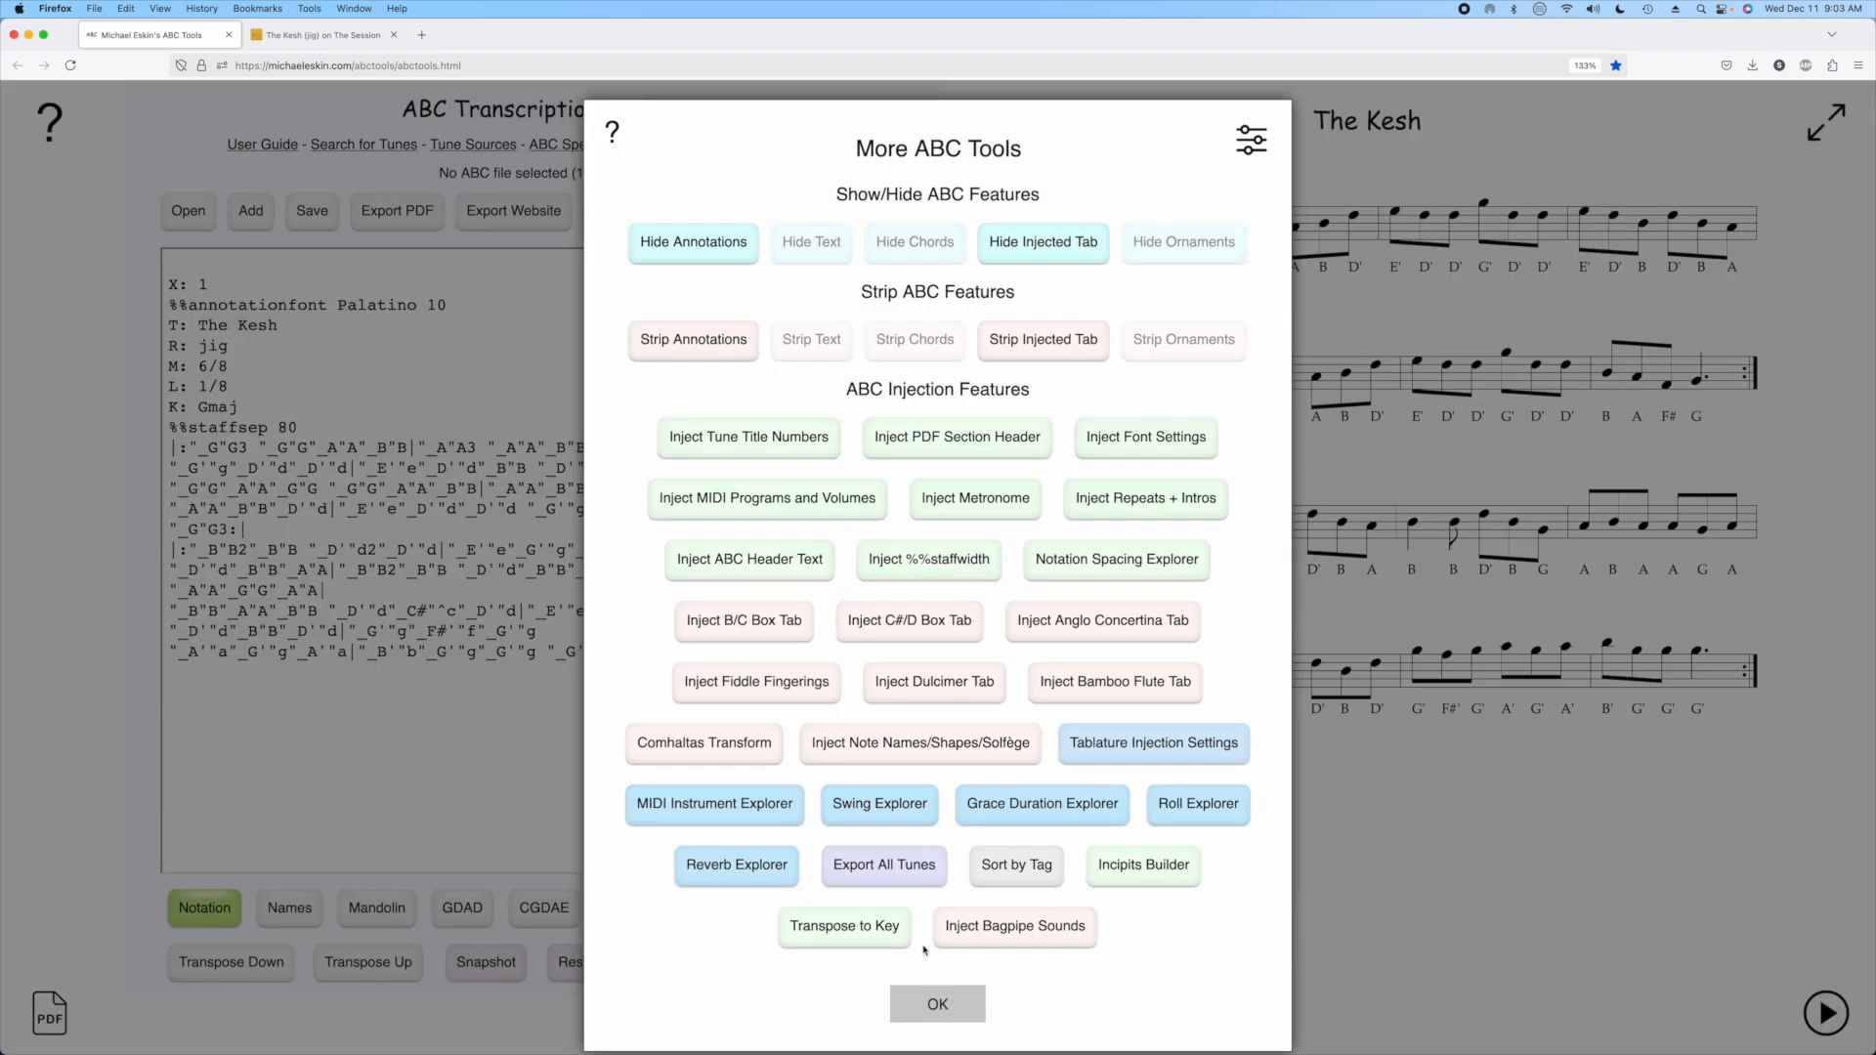
{"action": "left_click", "coordinate": [938, 1003]}
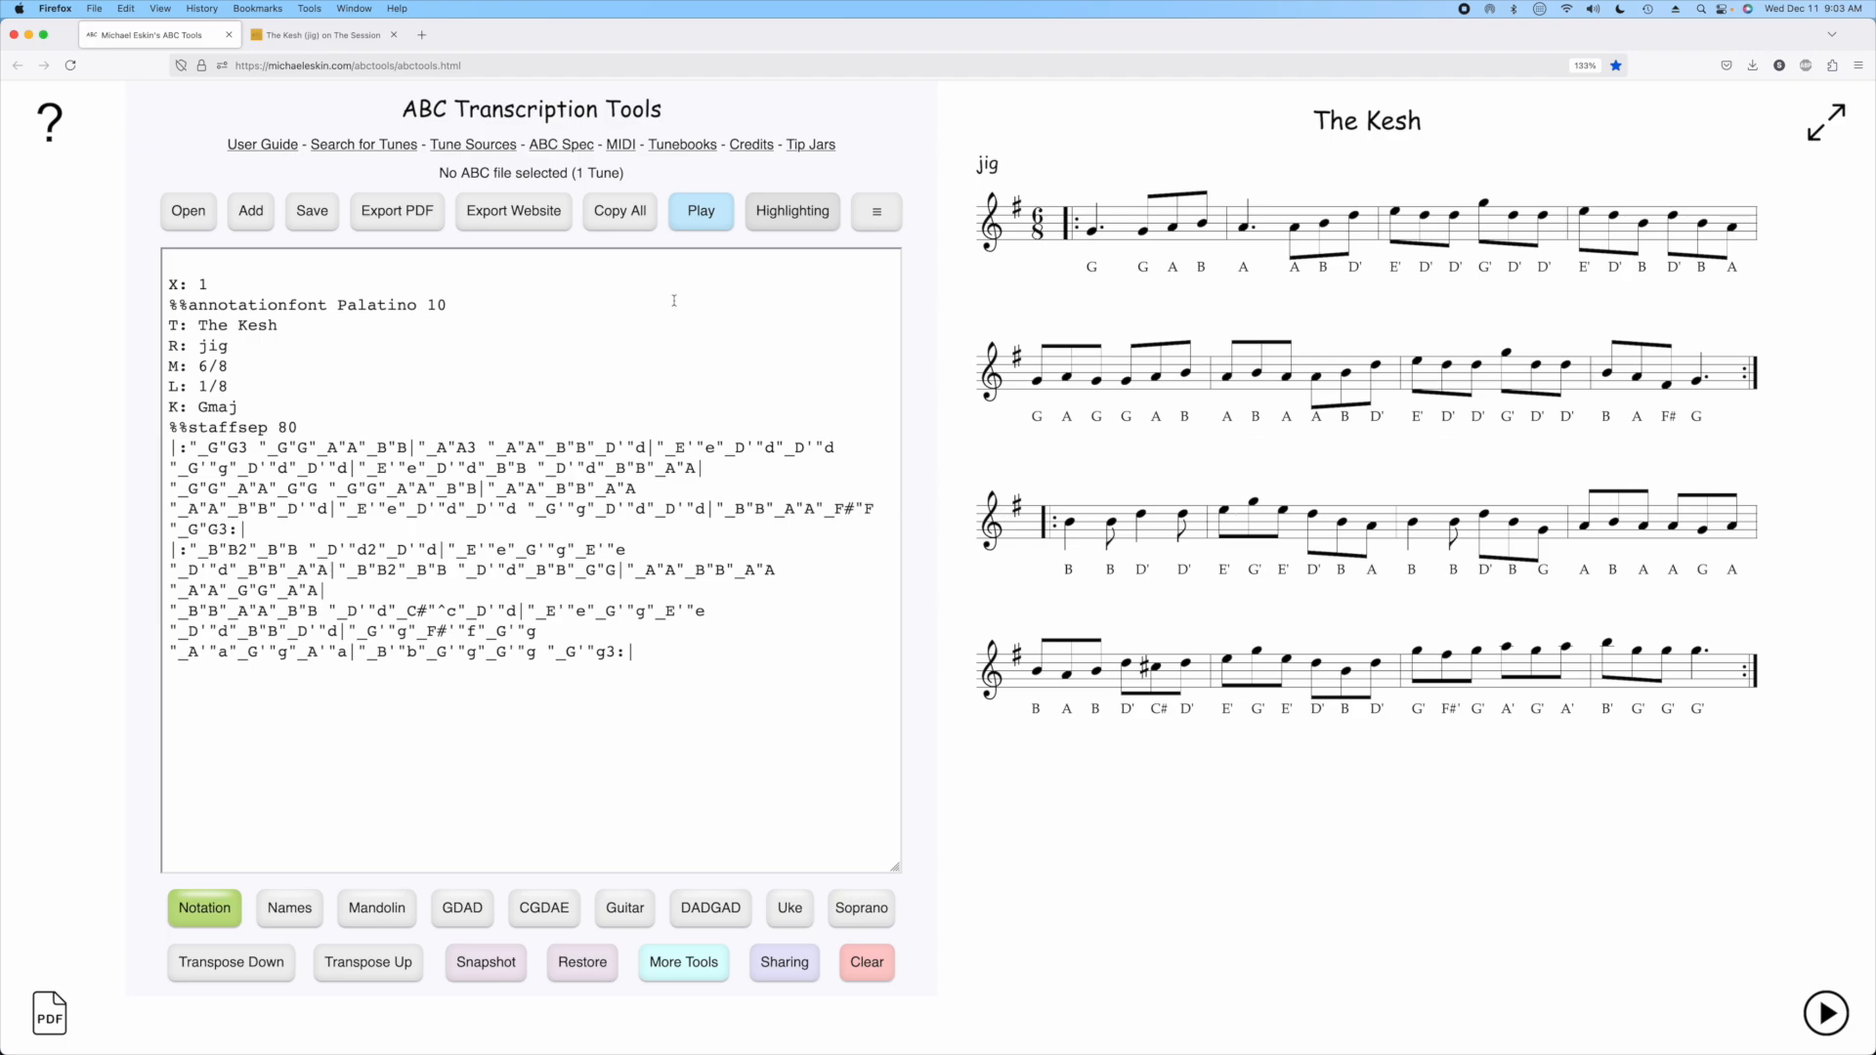
- Strip the injected tab from the tune and replace A3 with A2A in the second bar of the first line
{"action": "left_click", "coordinate": [684, 962]}
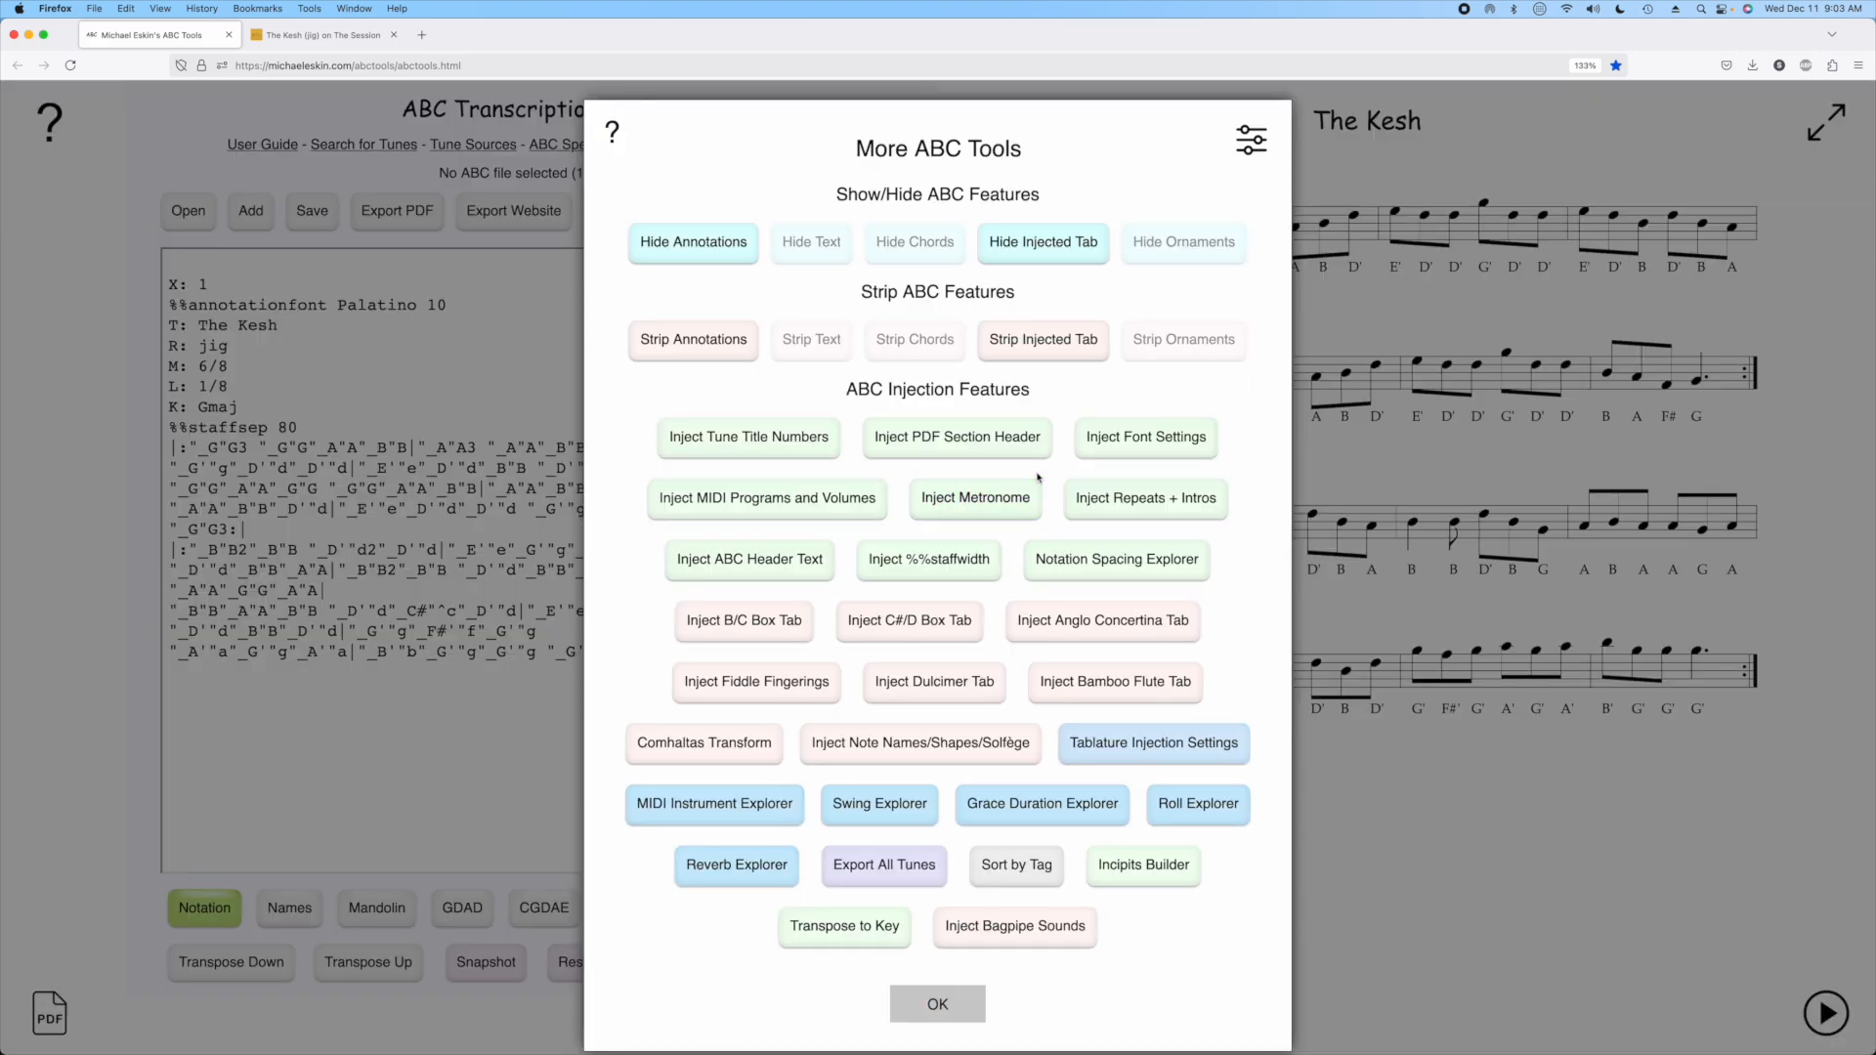
{"action": "left_click", "coordinate": [1035, 350]}
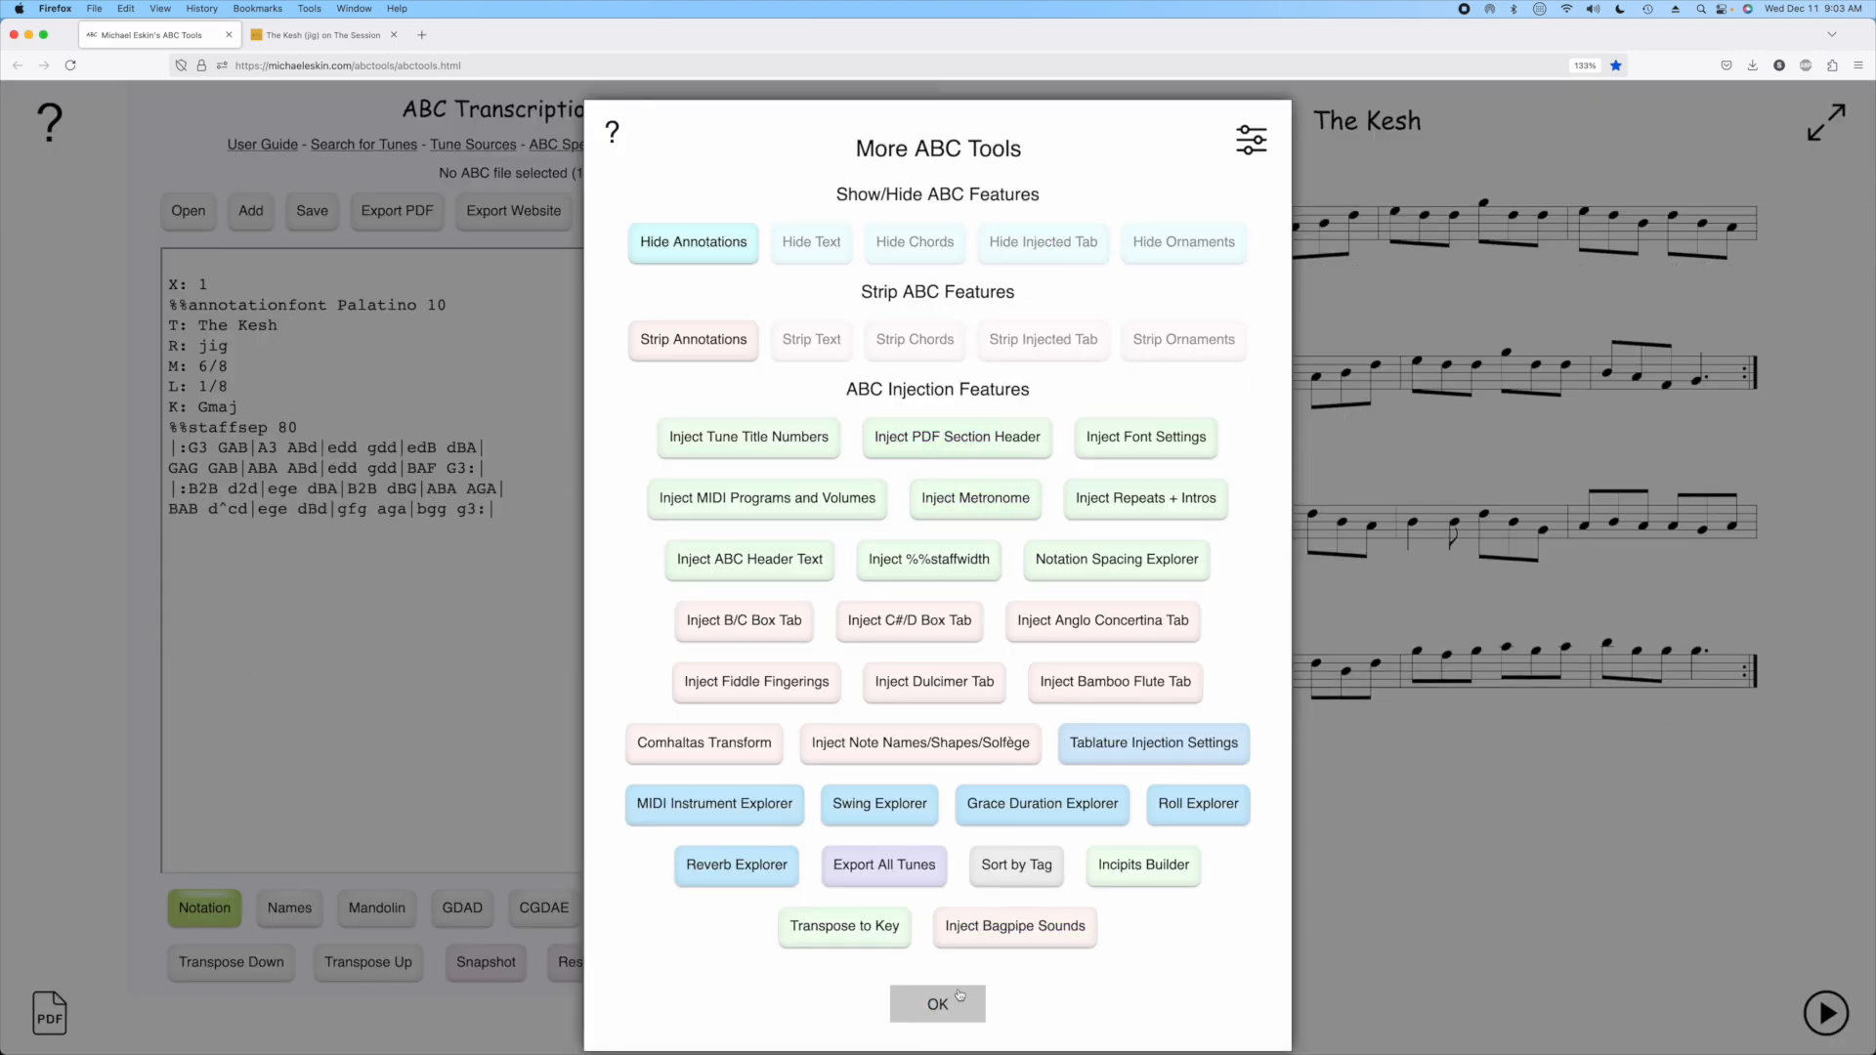
{"action": "left_click", "coordinate": [938, 1004]}
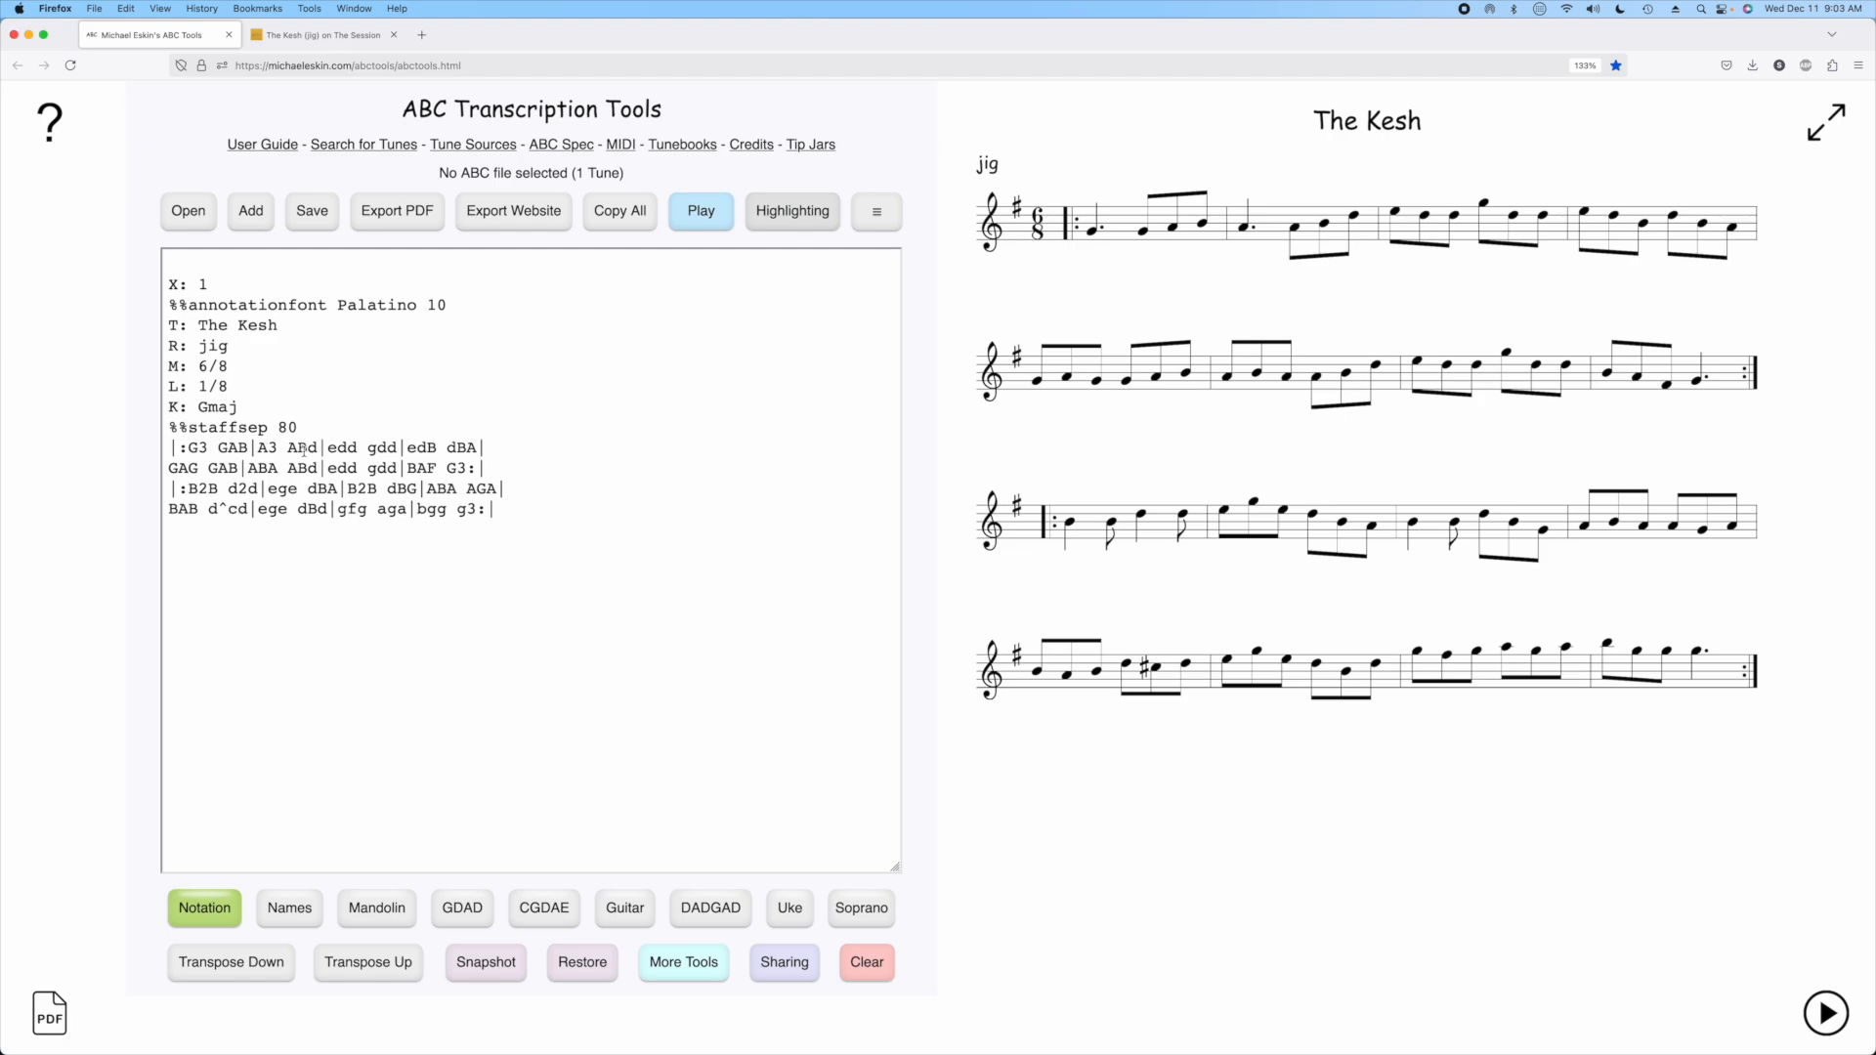
{"action": "double_click", "coordinate": [275, 447]}
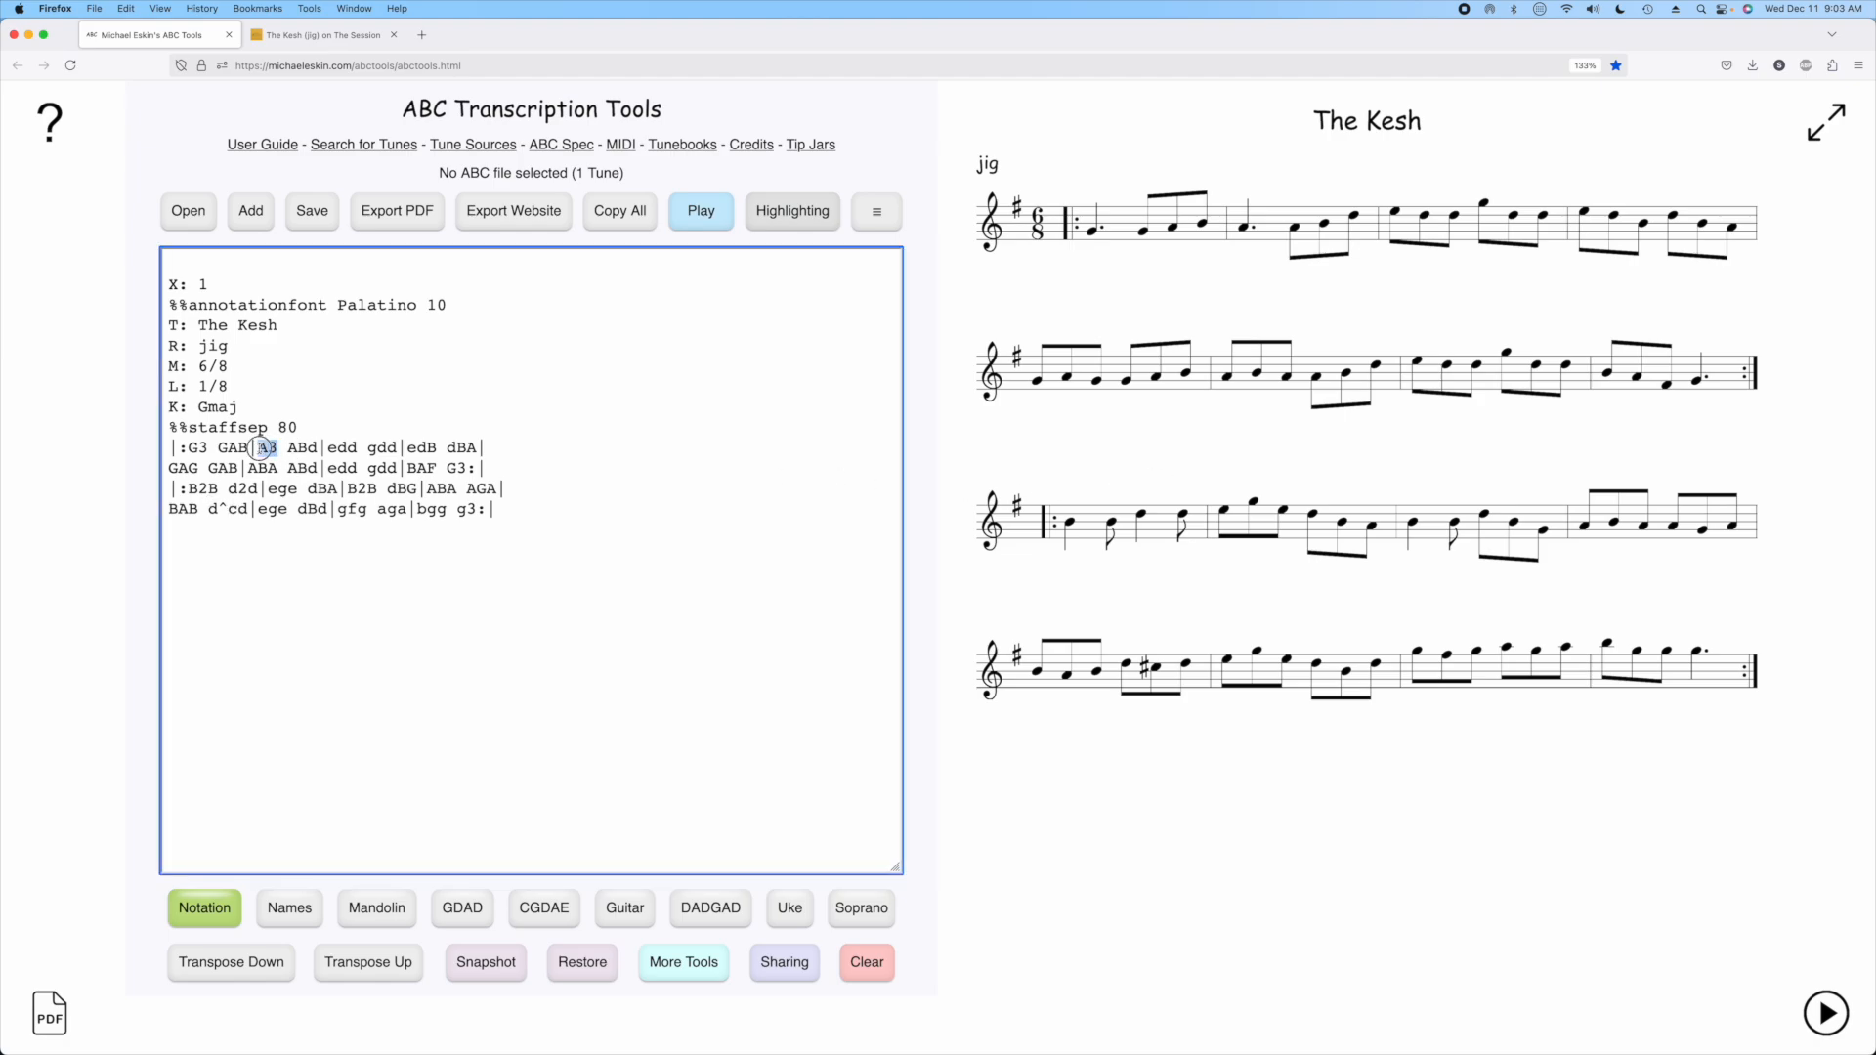
{"action": "type", "text": "A2A"}
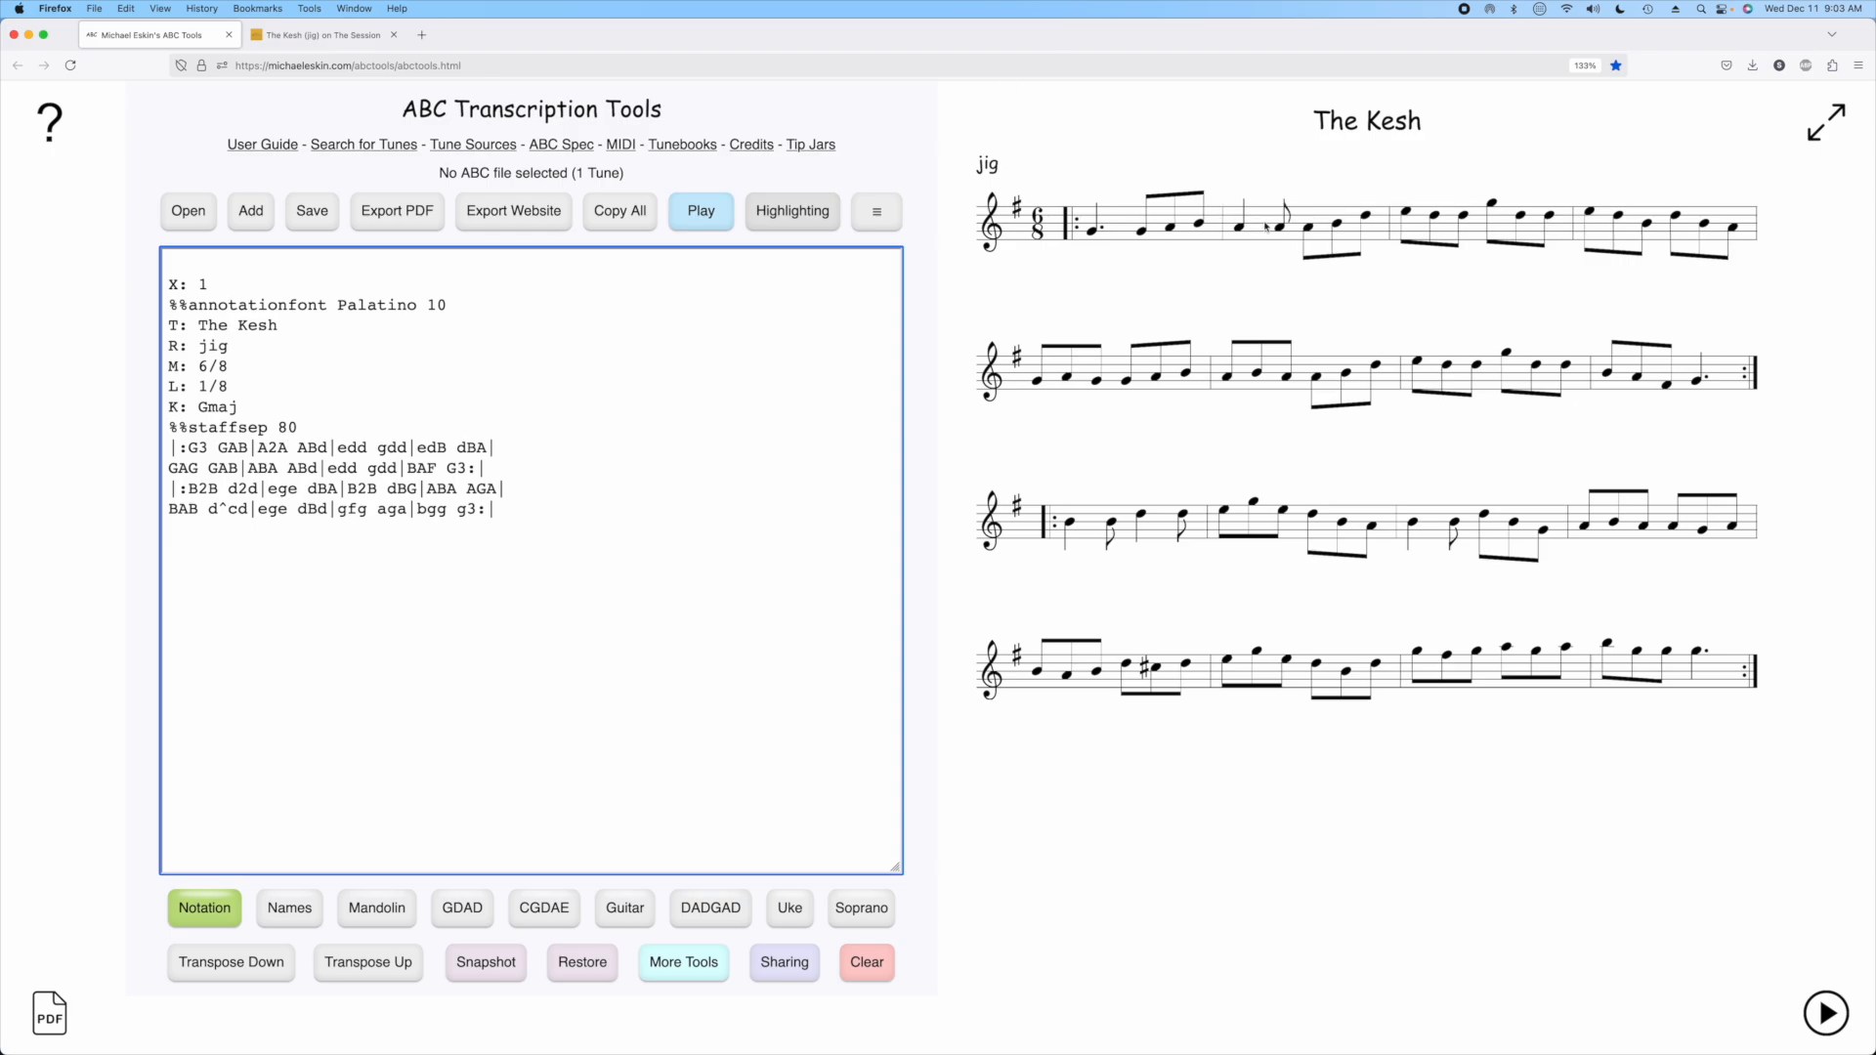
- Inject note names into the edited tune again using the ABC Note Names (Comhaltas ABC) style
{"action": "left_click", "coordinate": [684, 966]}
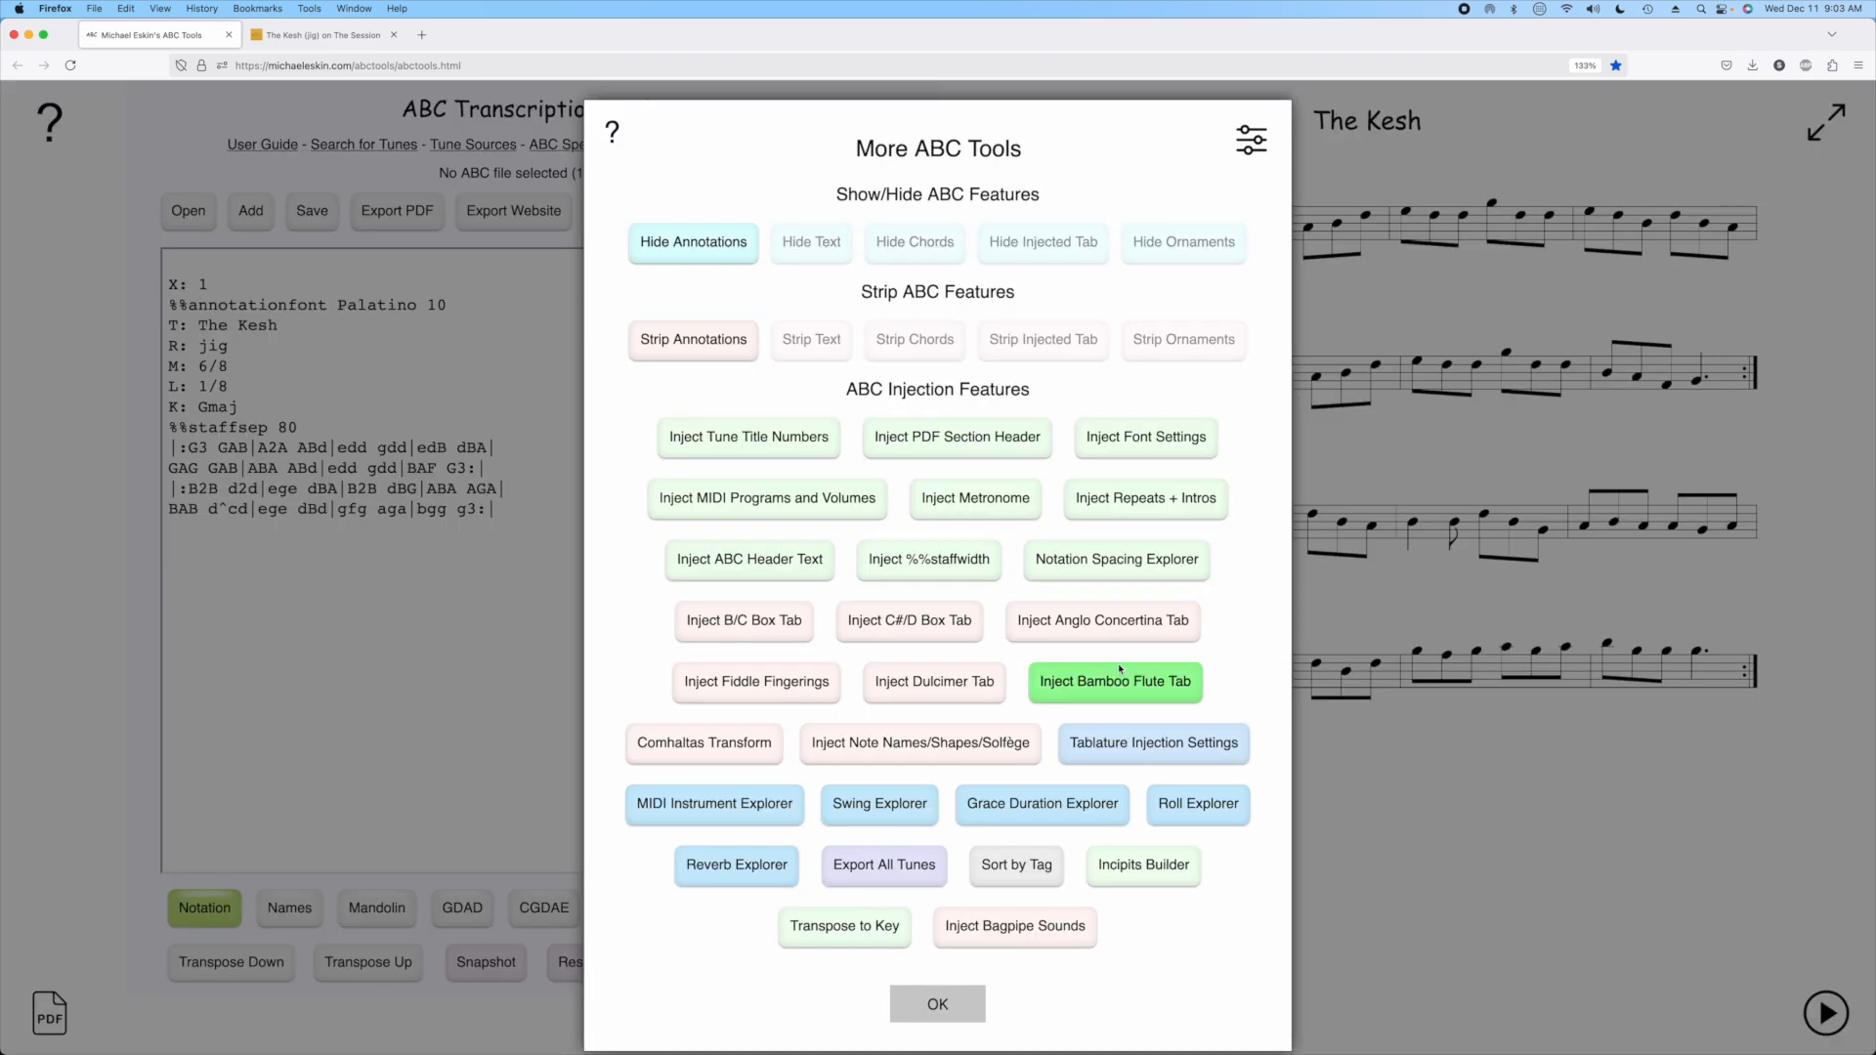
{"action": "left_click", "coordinate": [928, 743]}
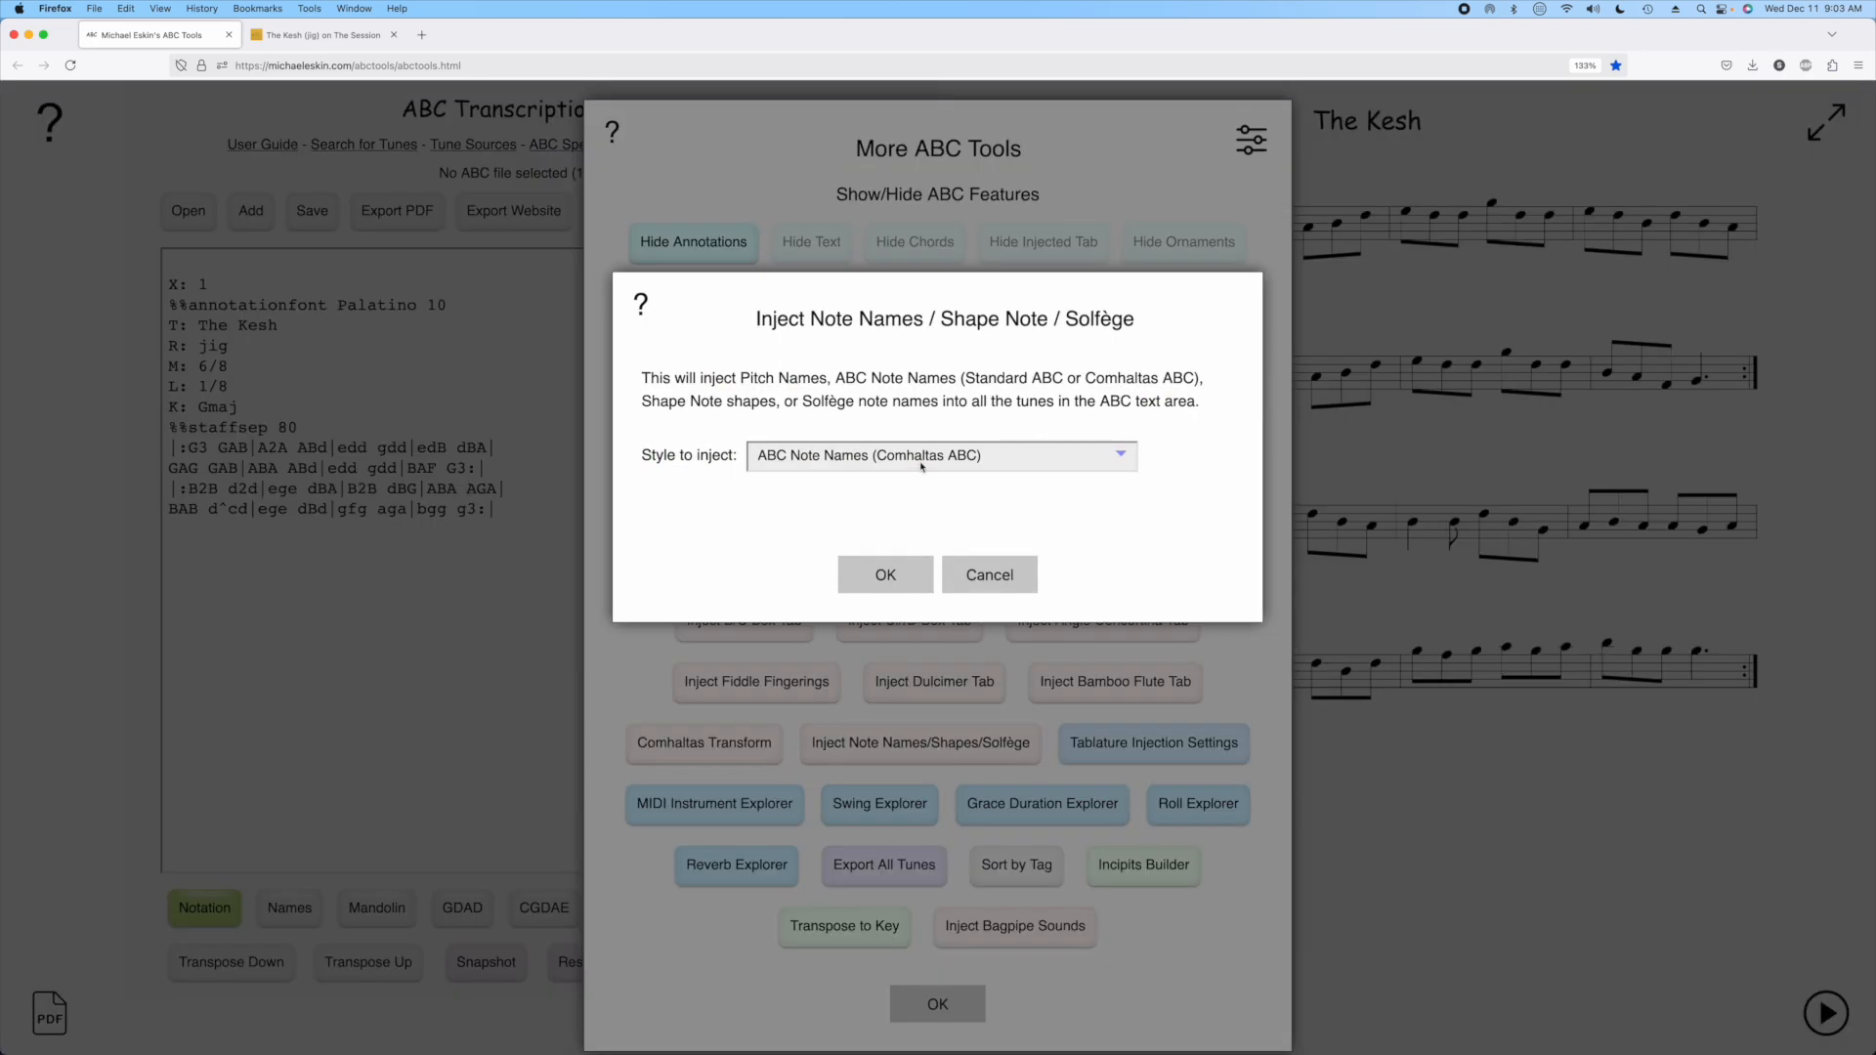
{"action": "left_click", "coordinate": [897, 574]}
{"action": "left_click", "coordinate": [938, 1005]}
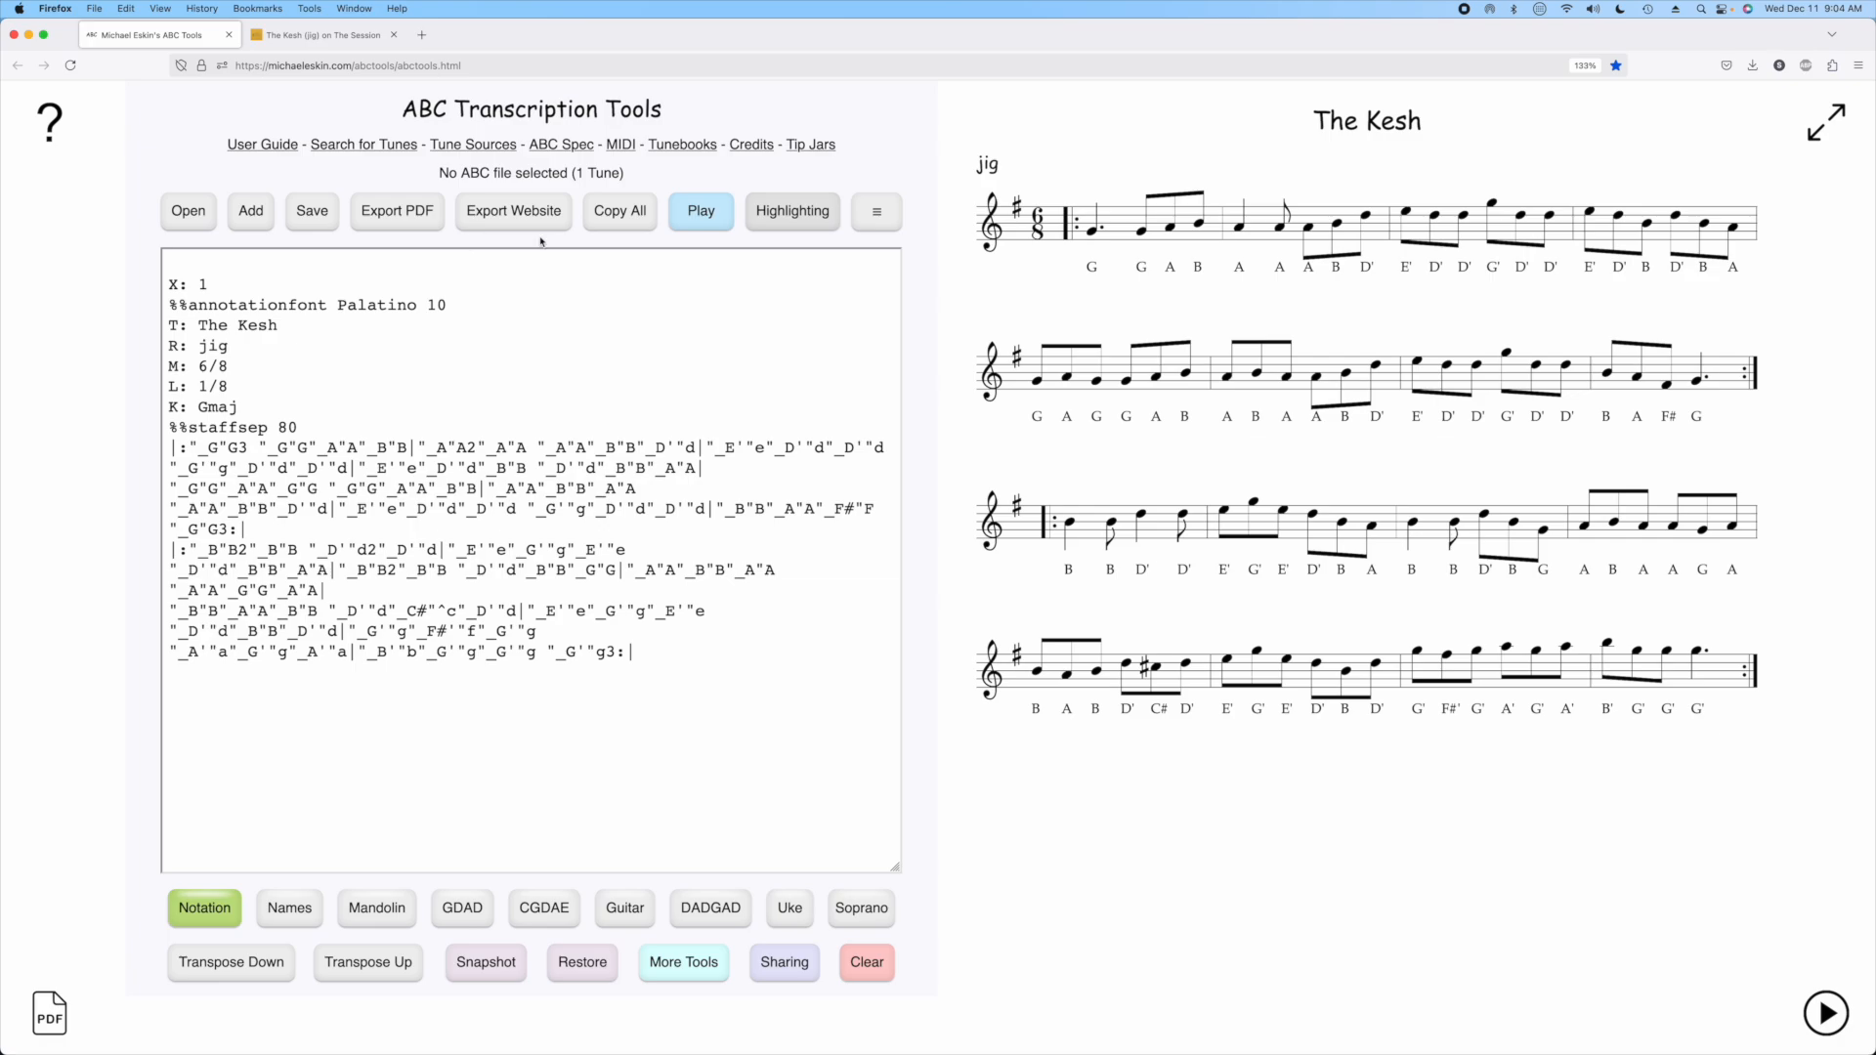
- Export the tune as The Kesh.pdf with the One Tune per Page layout, and close the resulting PDF
{"action": "left_click", "coordinate": [397, 211]}
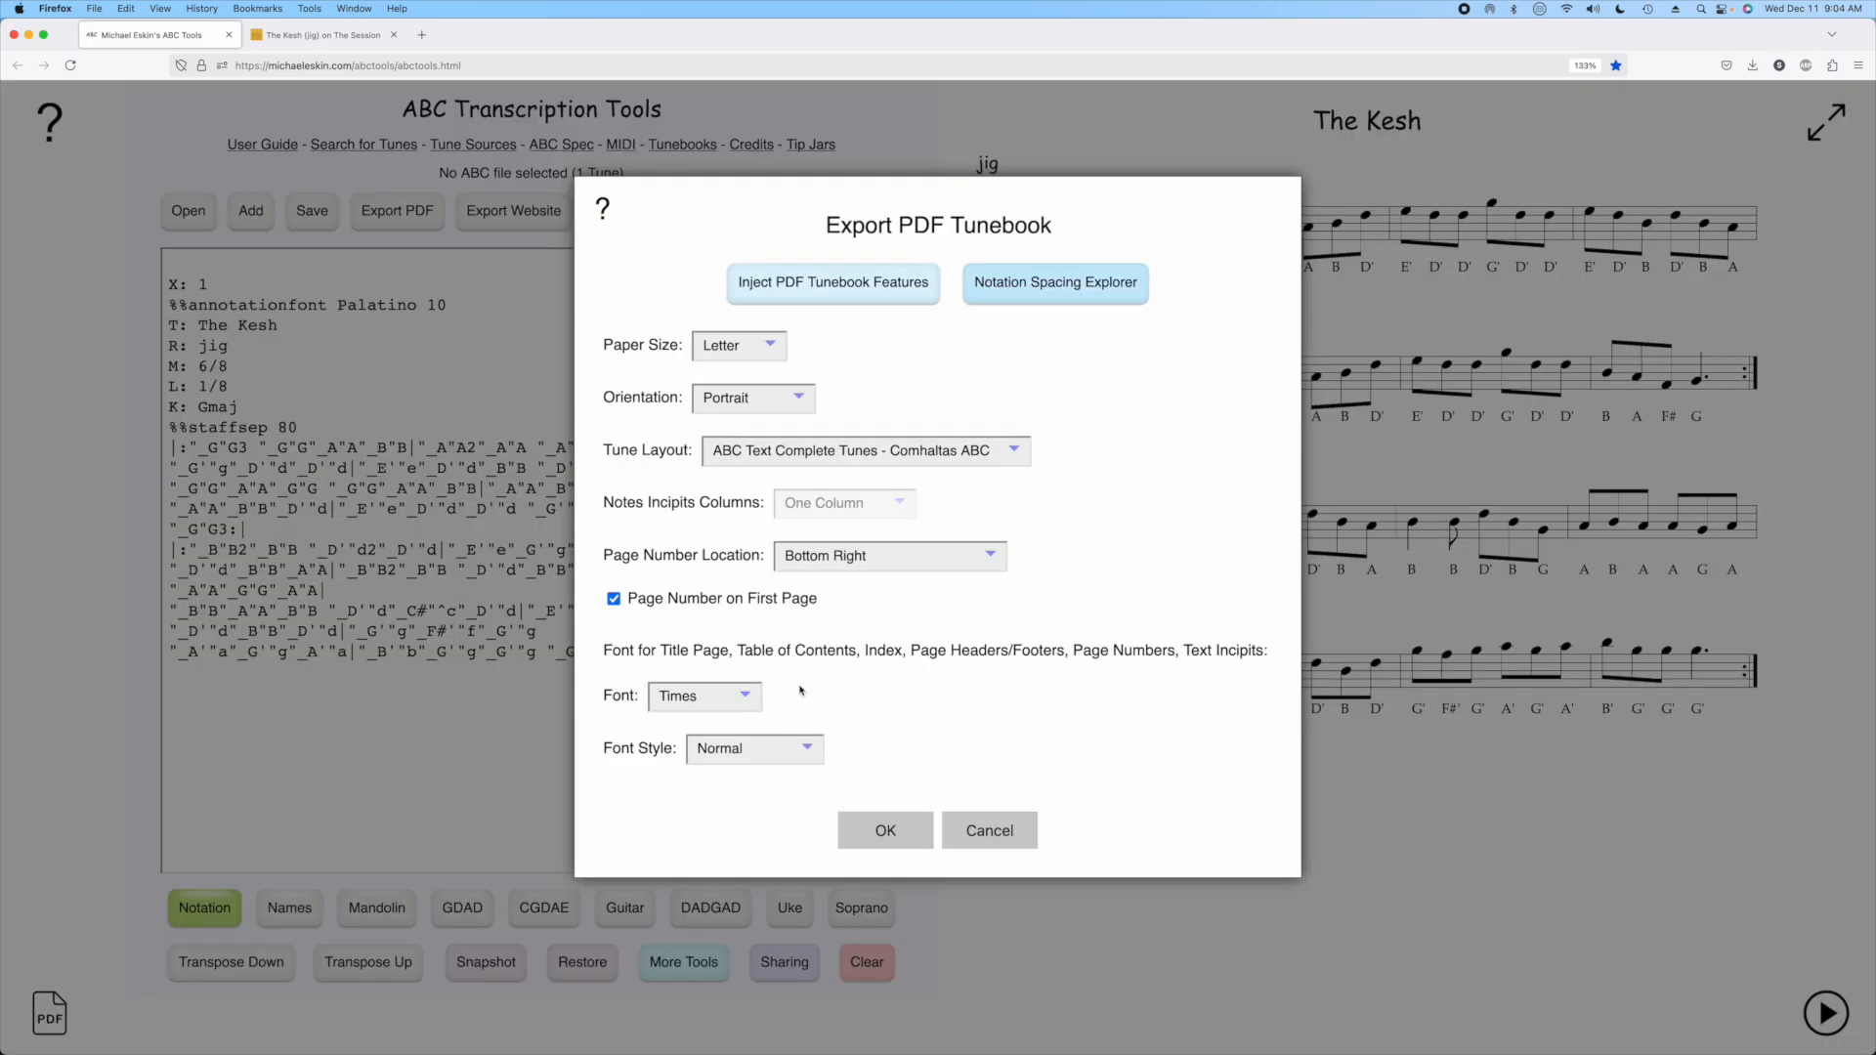
{"action": "left_click", "coordinate": [848, 445]}
{"action": "left_click", "coordinate": [782, 310]}
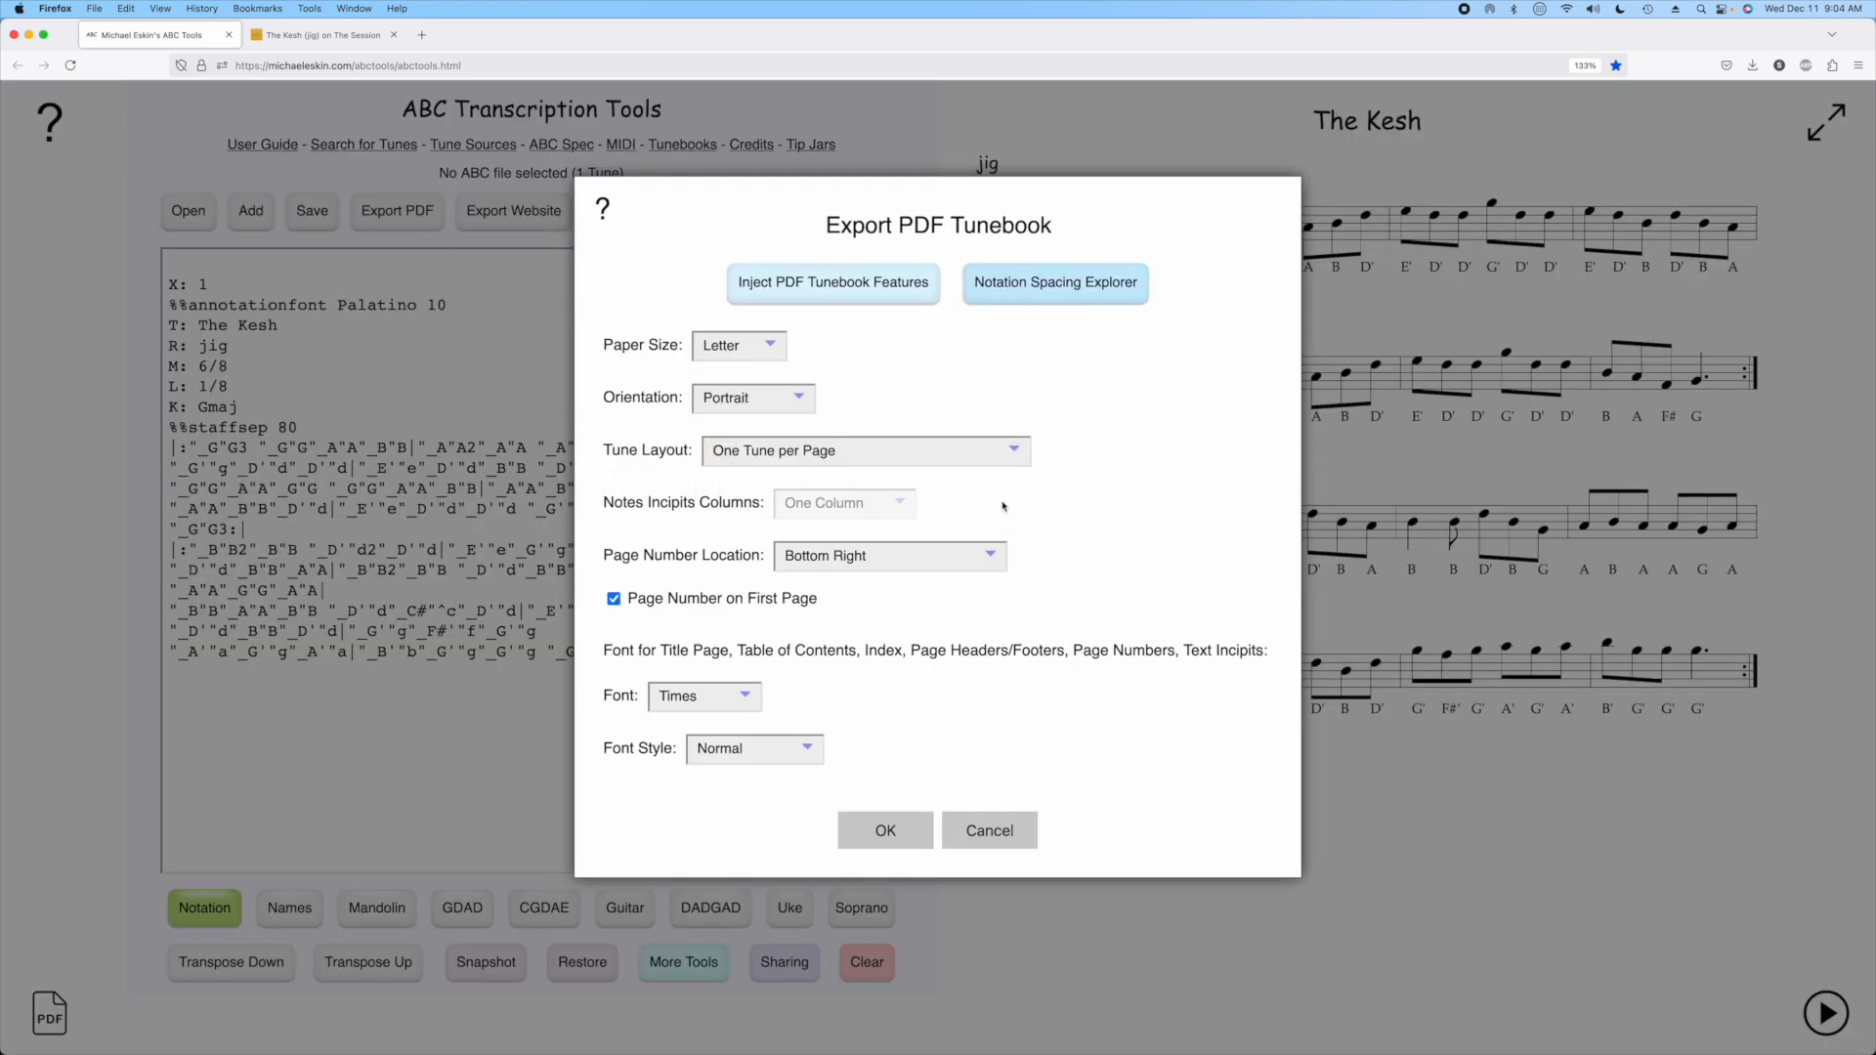
{"action": "left_click", "coordinate": [902, 828]}
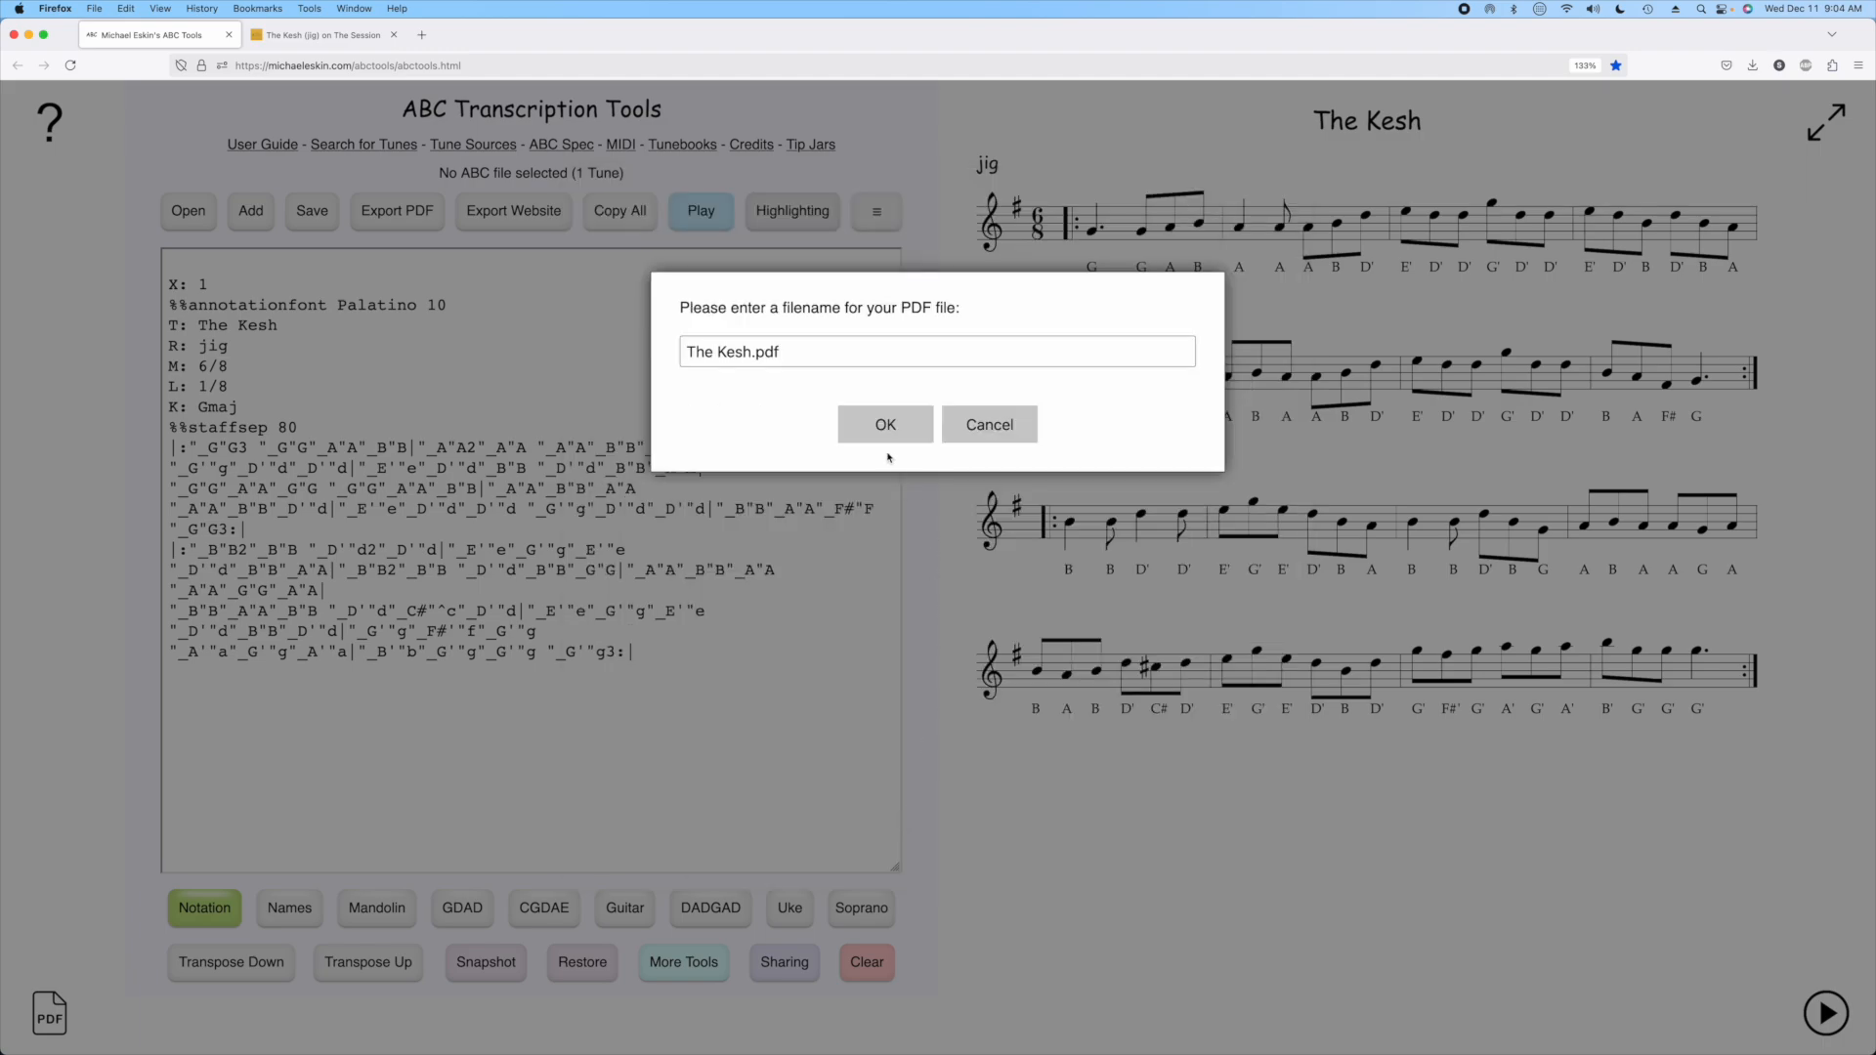
{"action": "left_click", "coordinate": [889, 431]}
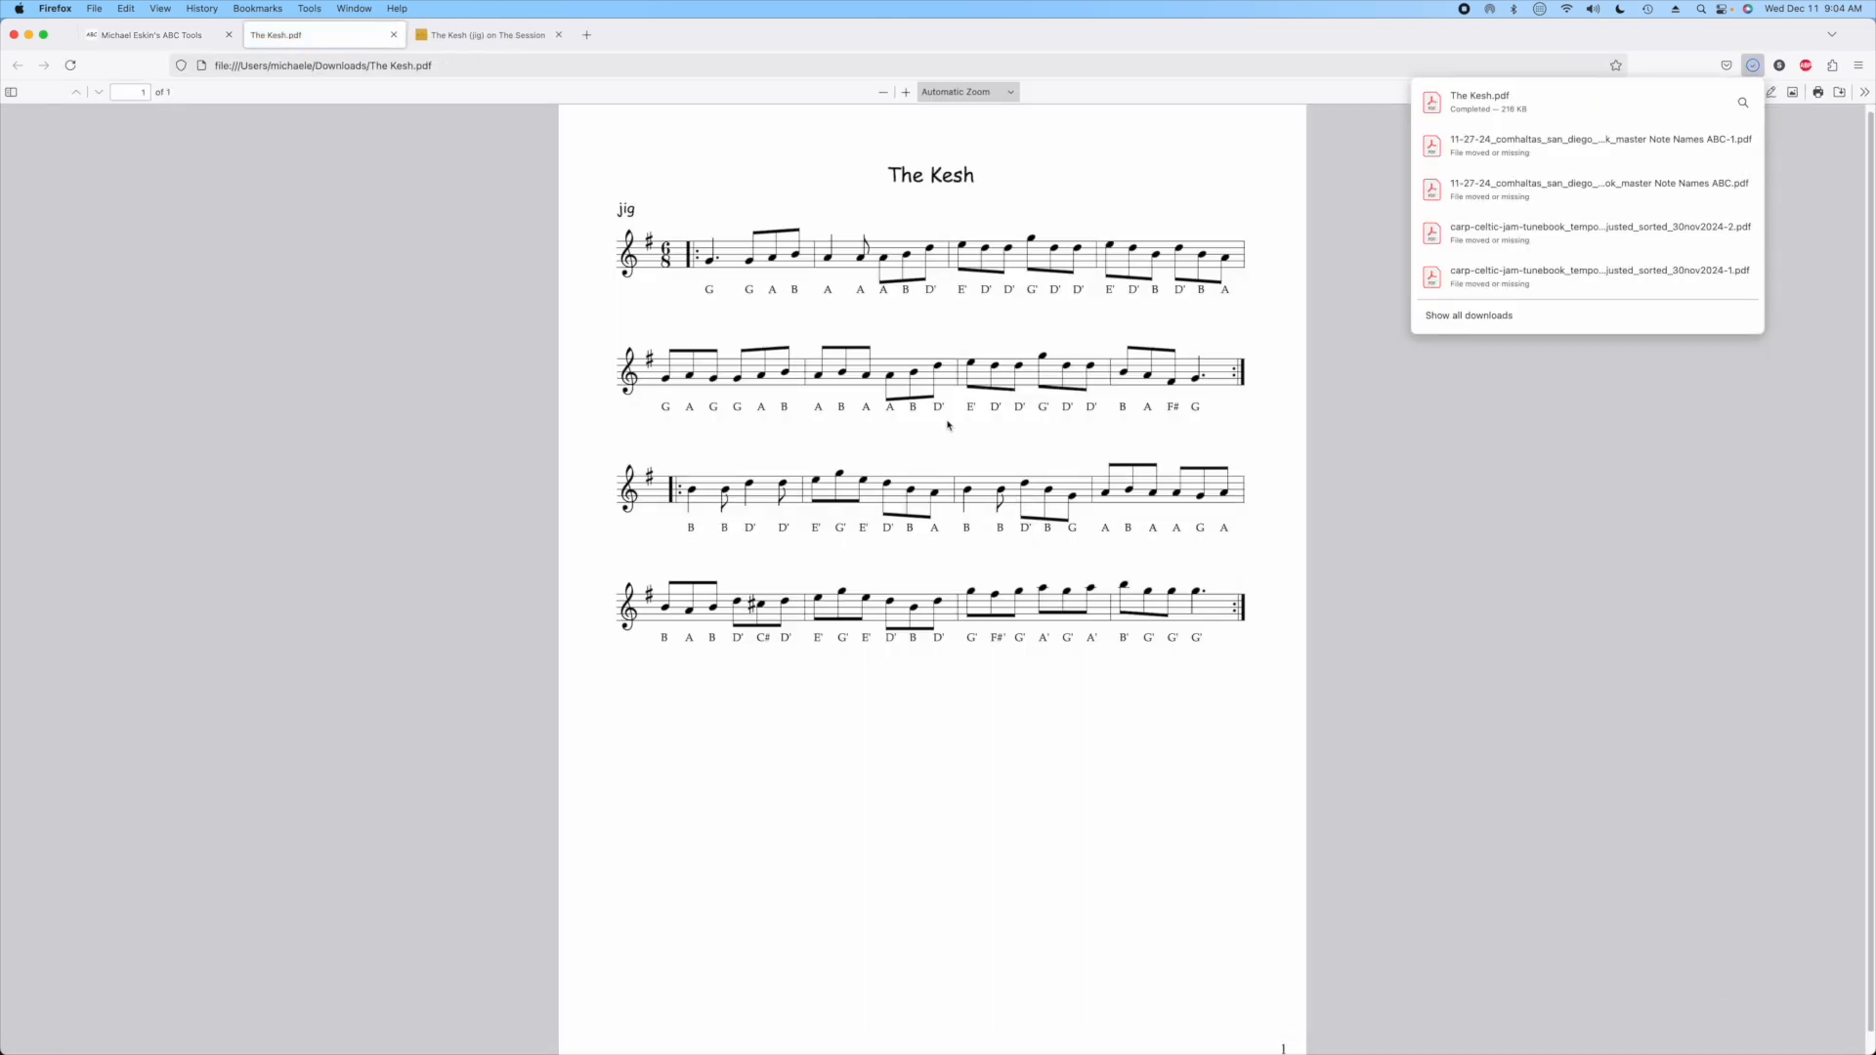
{"action": "left_click", "coordinate": [395, 35]}
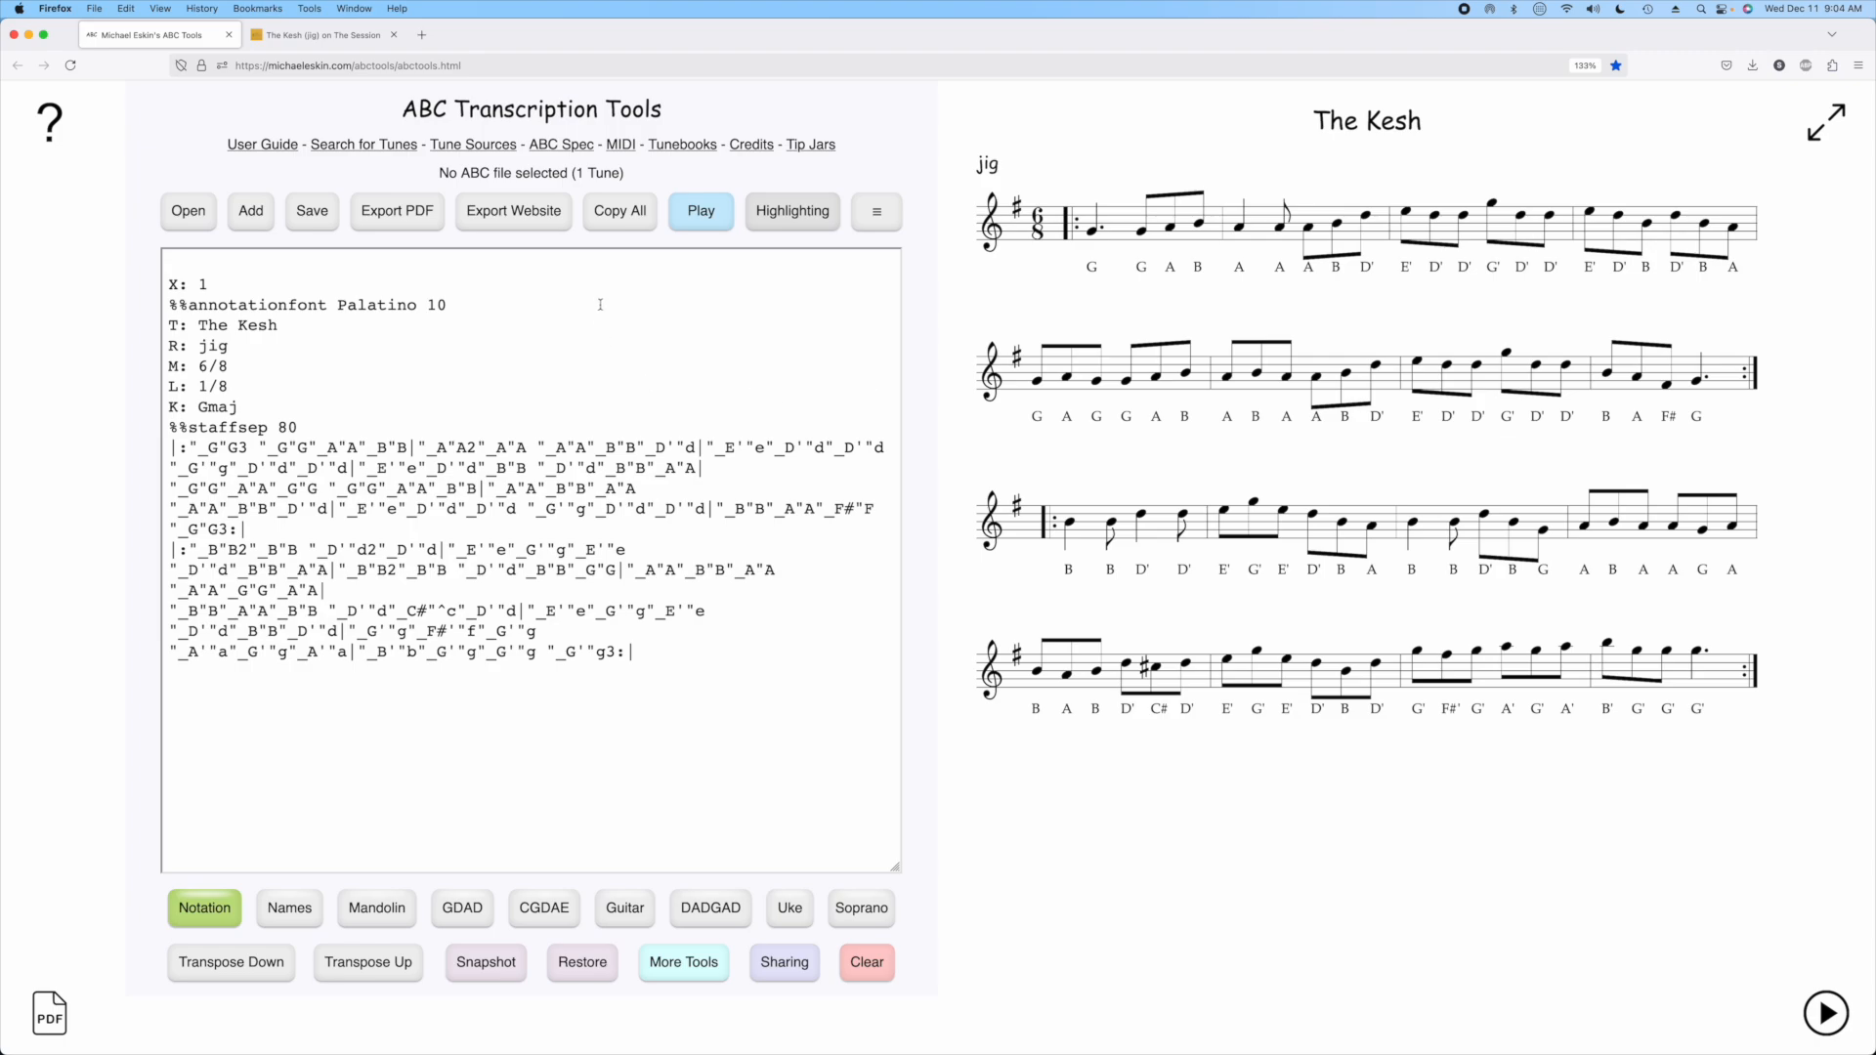
- Export a tunebook website titled Tunebook with an empty subtitle, and view the exported foo.html before returning to the editor
{"action": "left_click", "coordinate": [513, 211]}
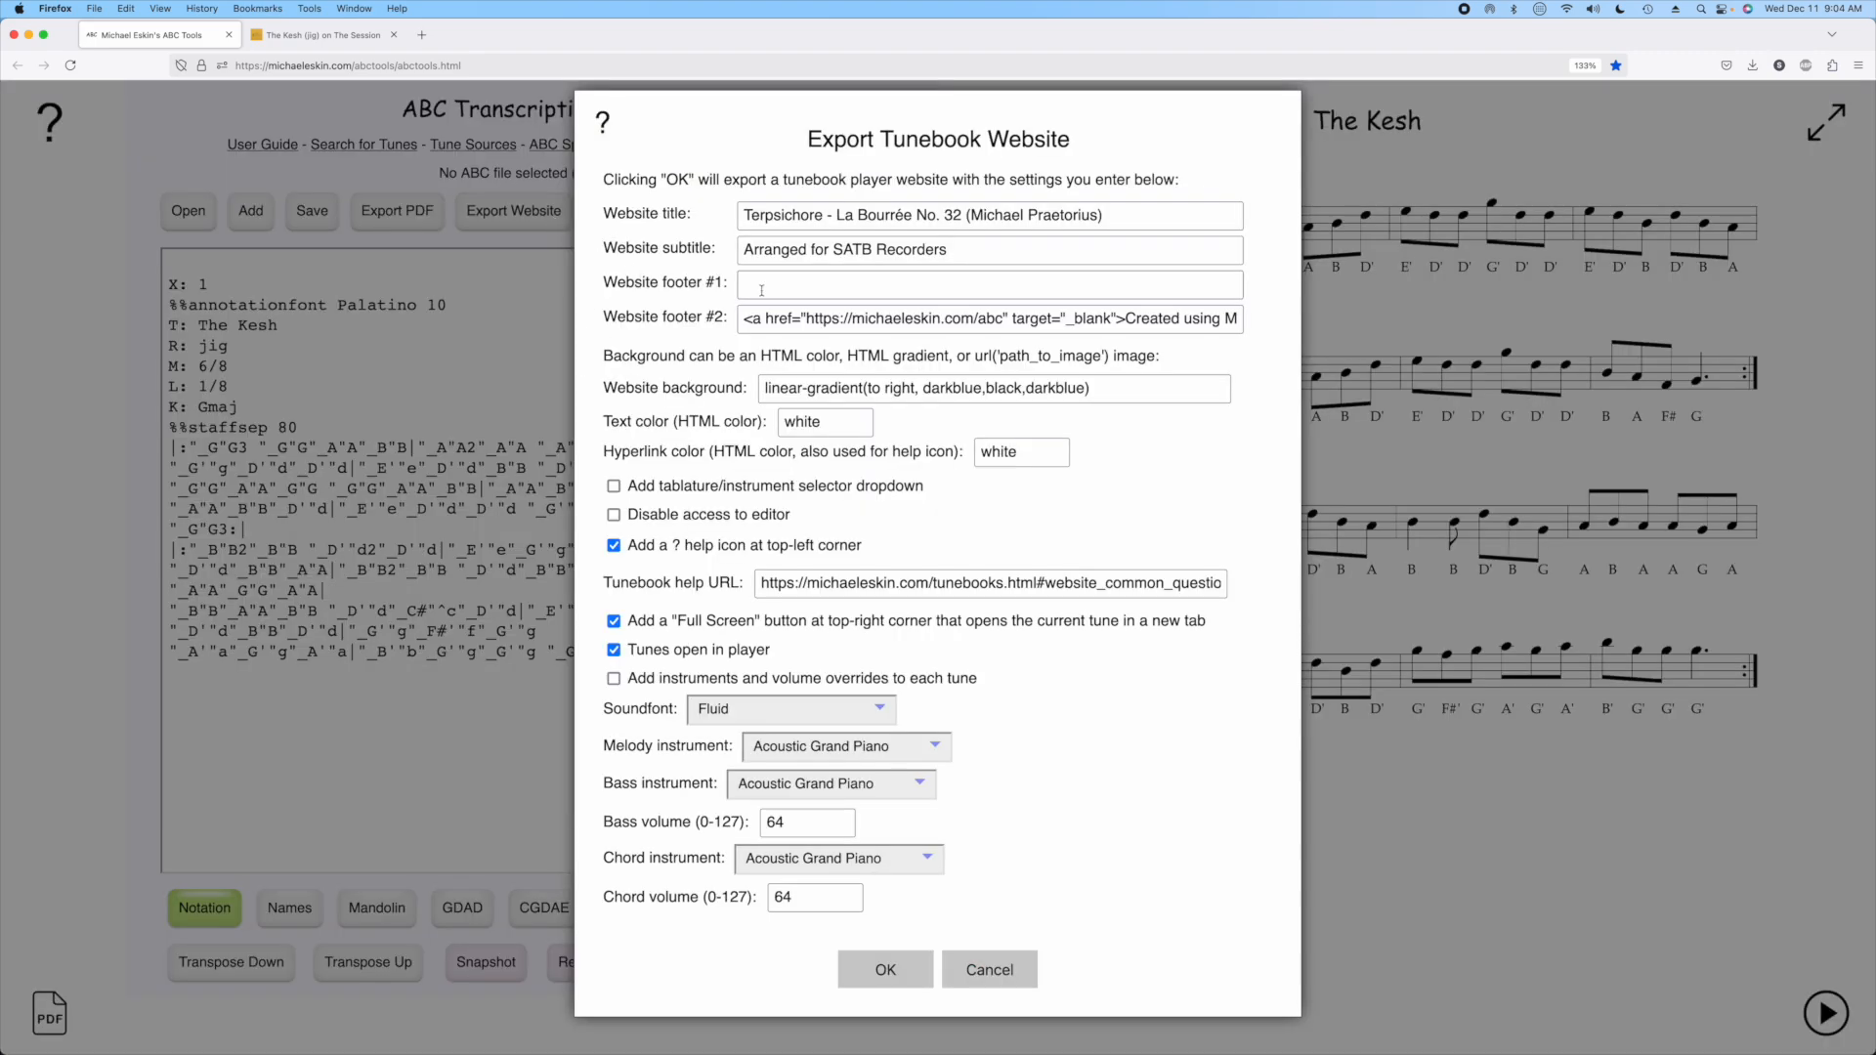
{"action": "left_click_drag", "start_coordinate": [1138, 214], "coordinate": [722, 198]}
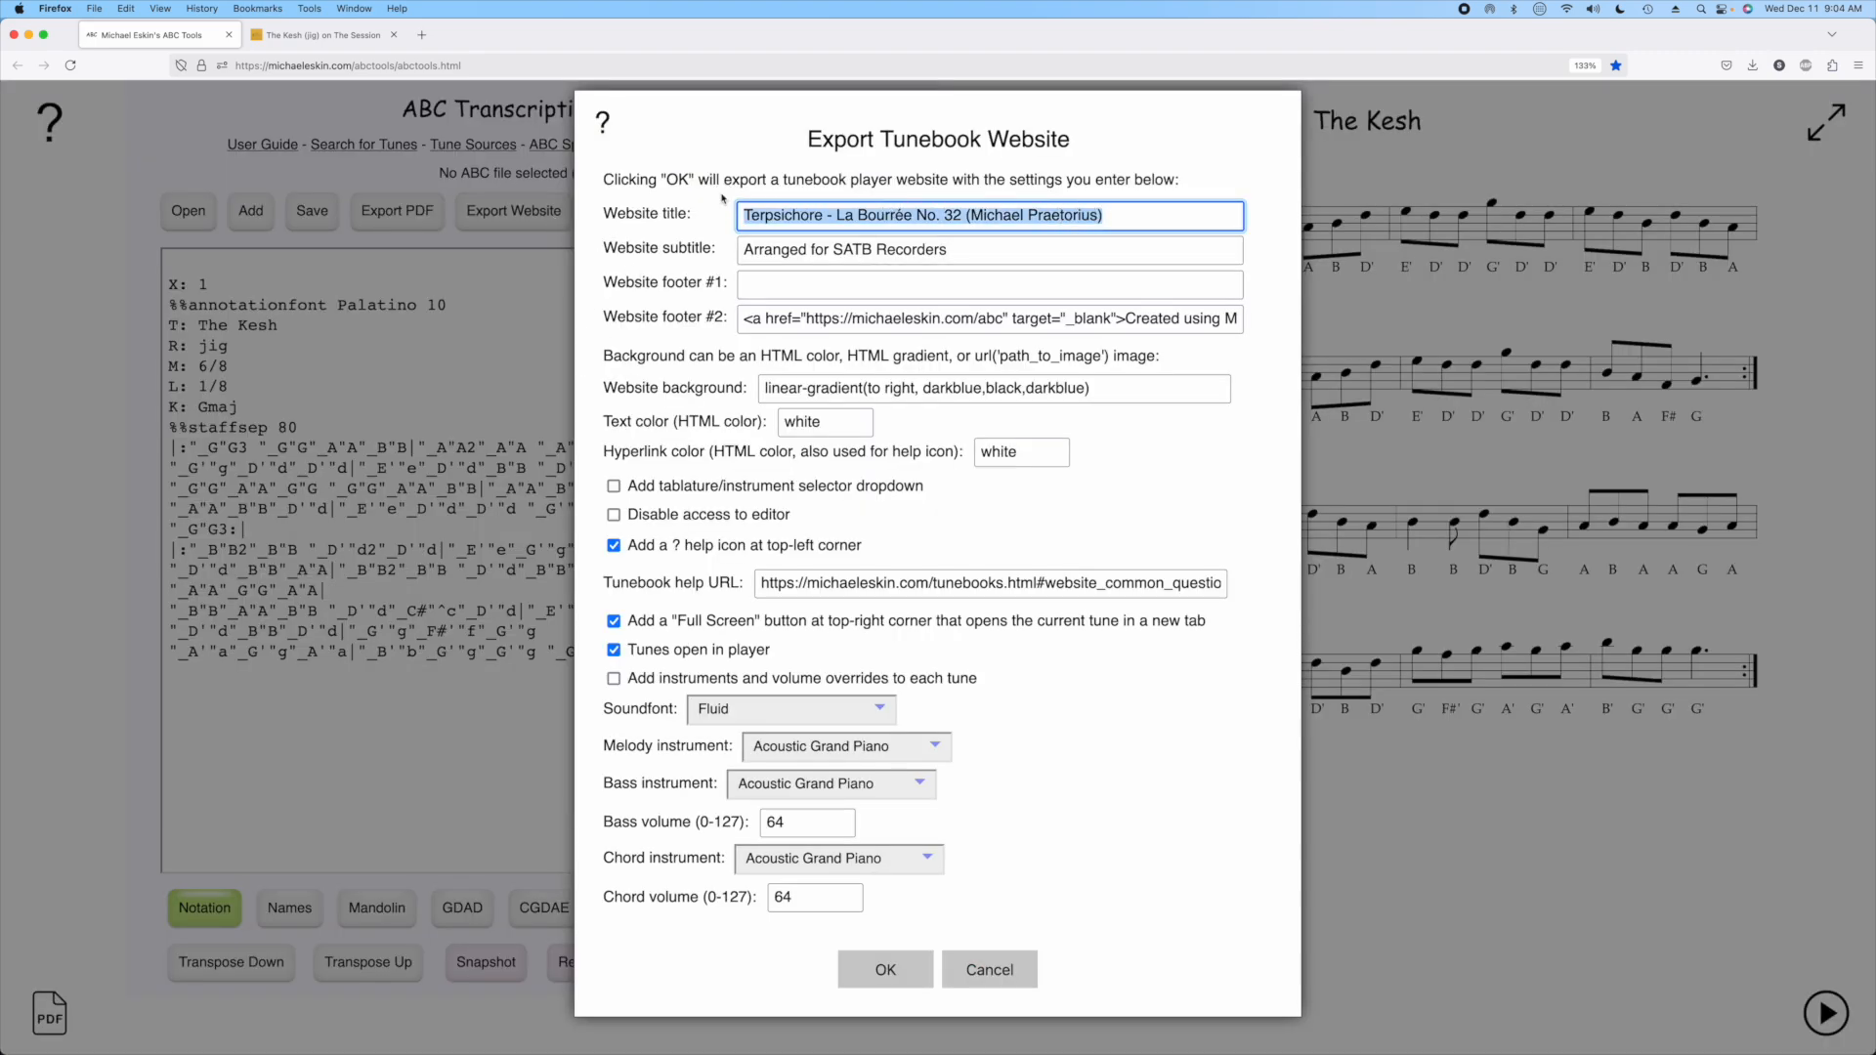
{"action": "type", "text": "Tunebook"}
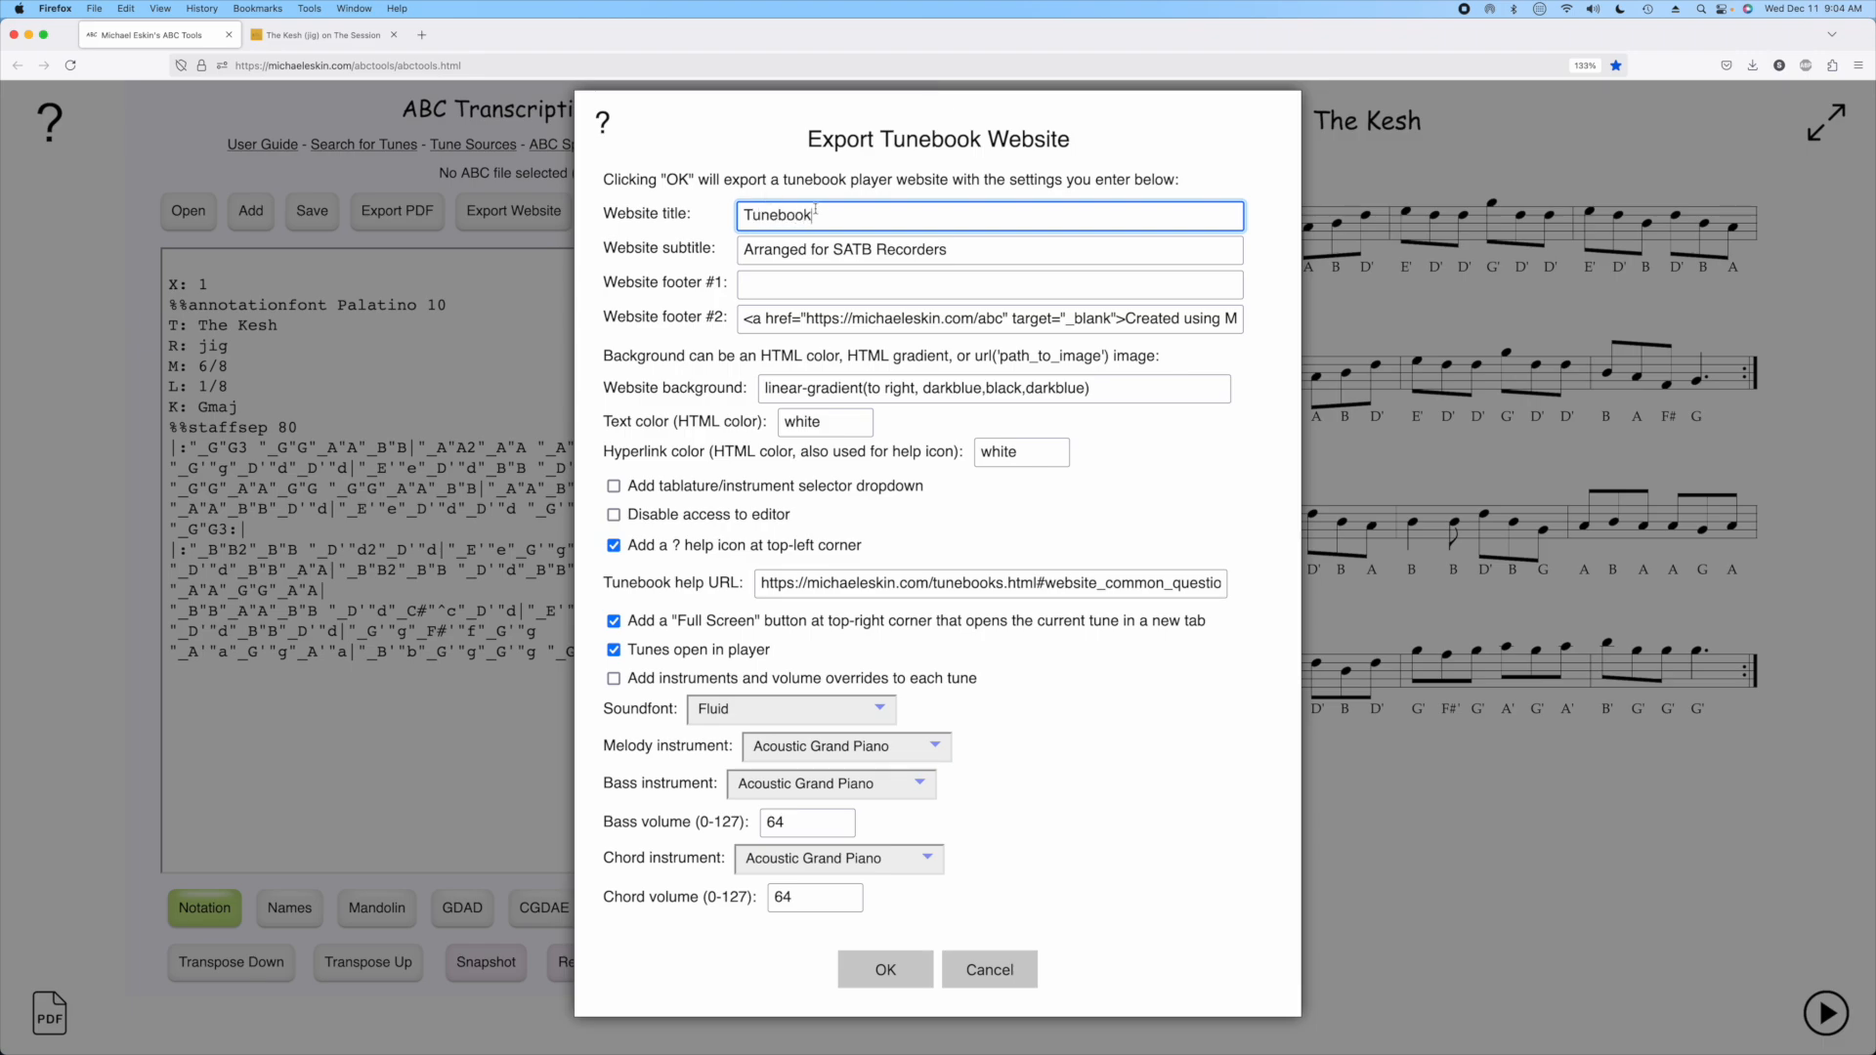
{"action": "triple_click", "coordinate": [987, 253]}
{"action": "key", "text": "BackSpace"}
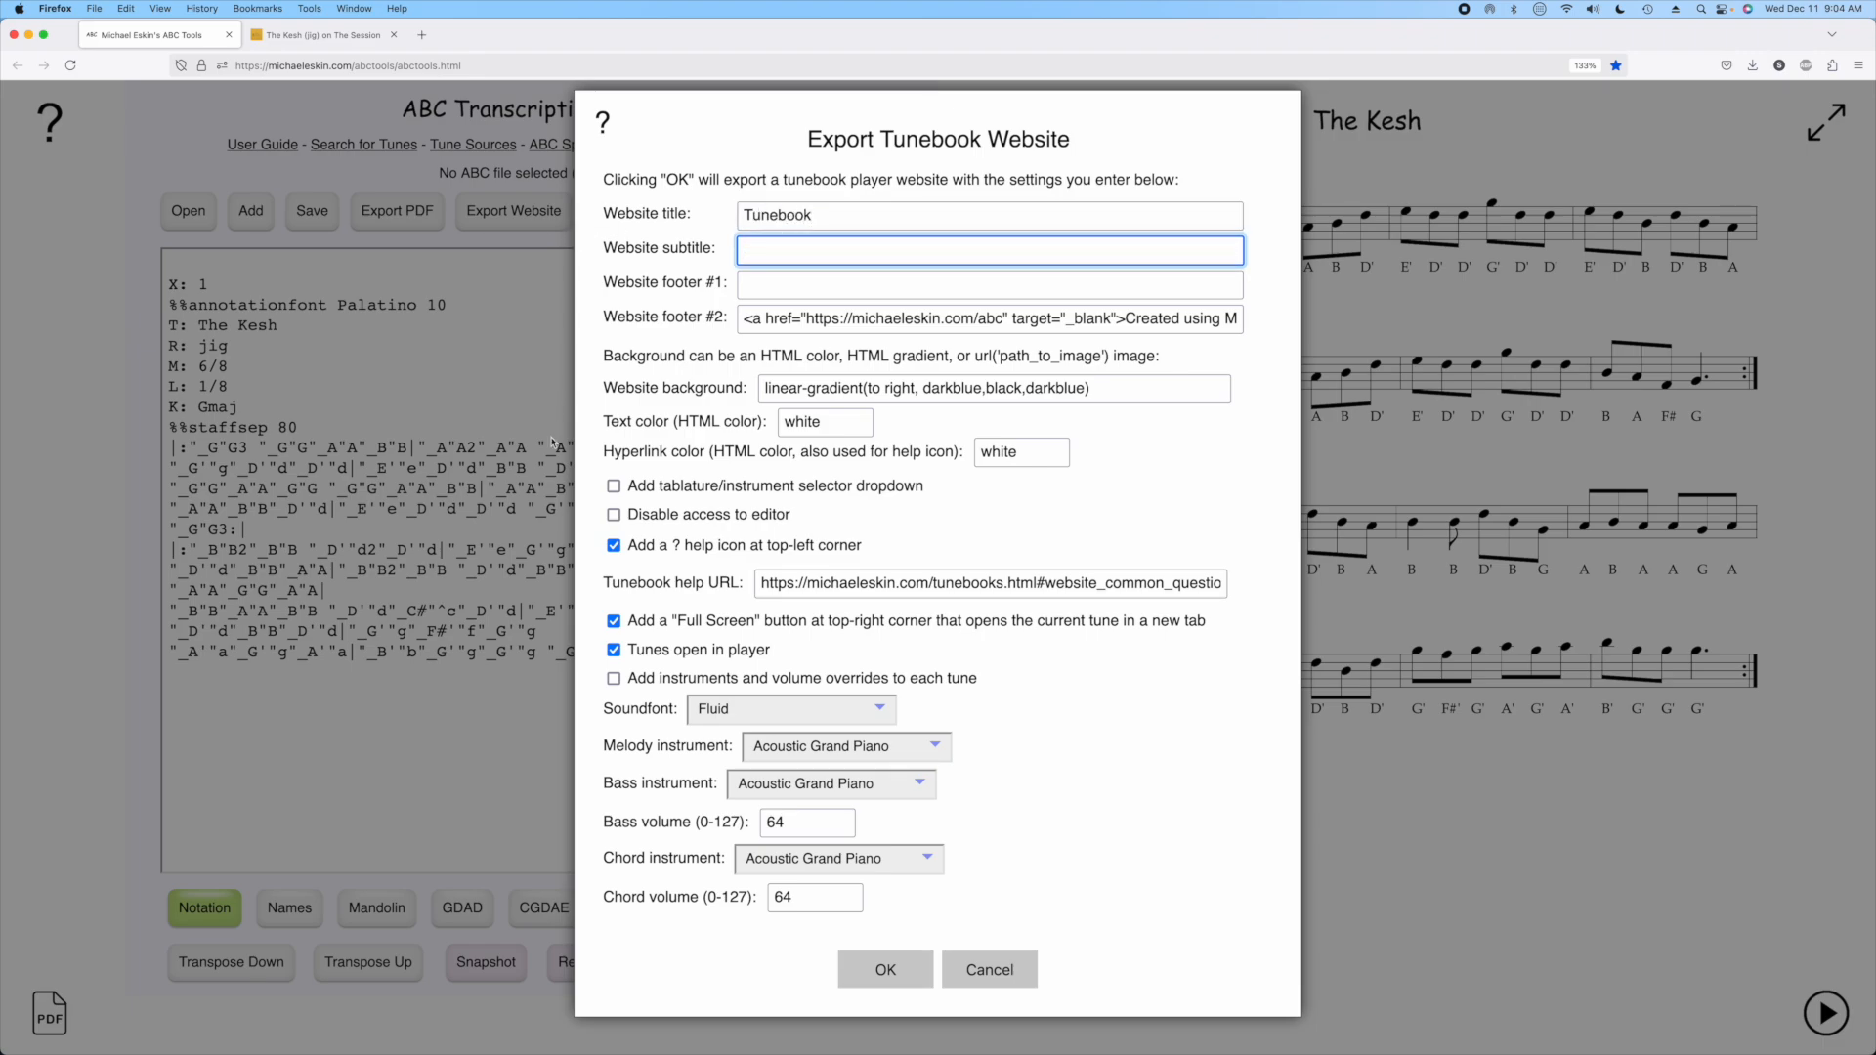
{"action": "left_click", "coordinate": [886, 972]}
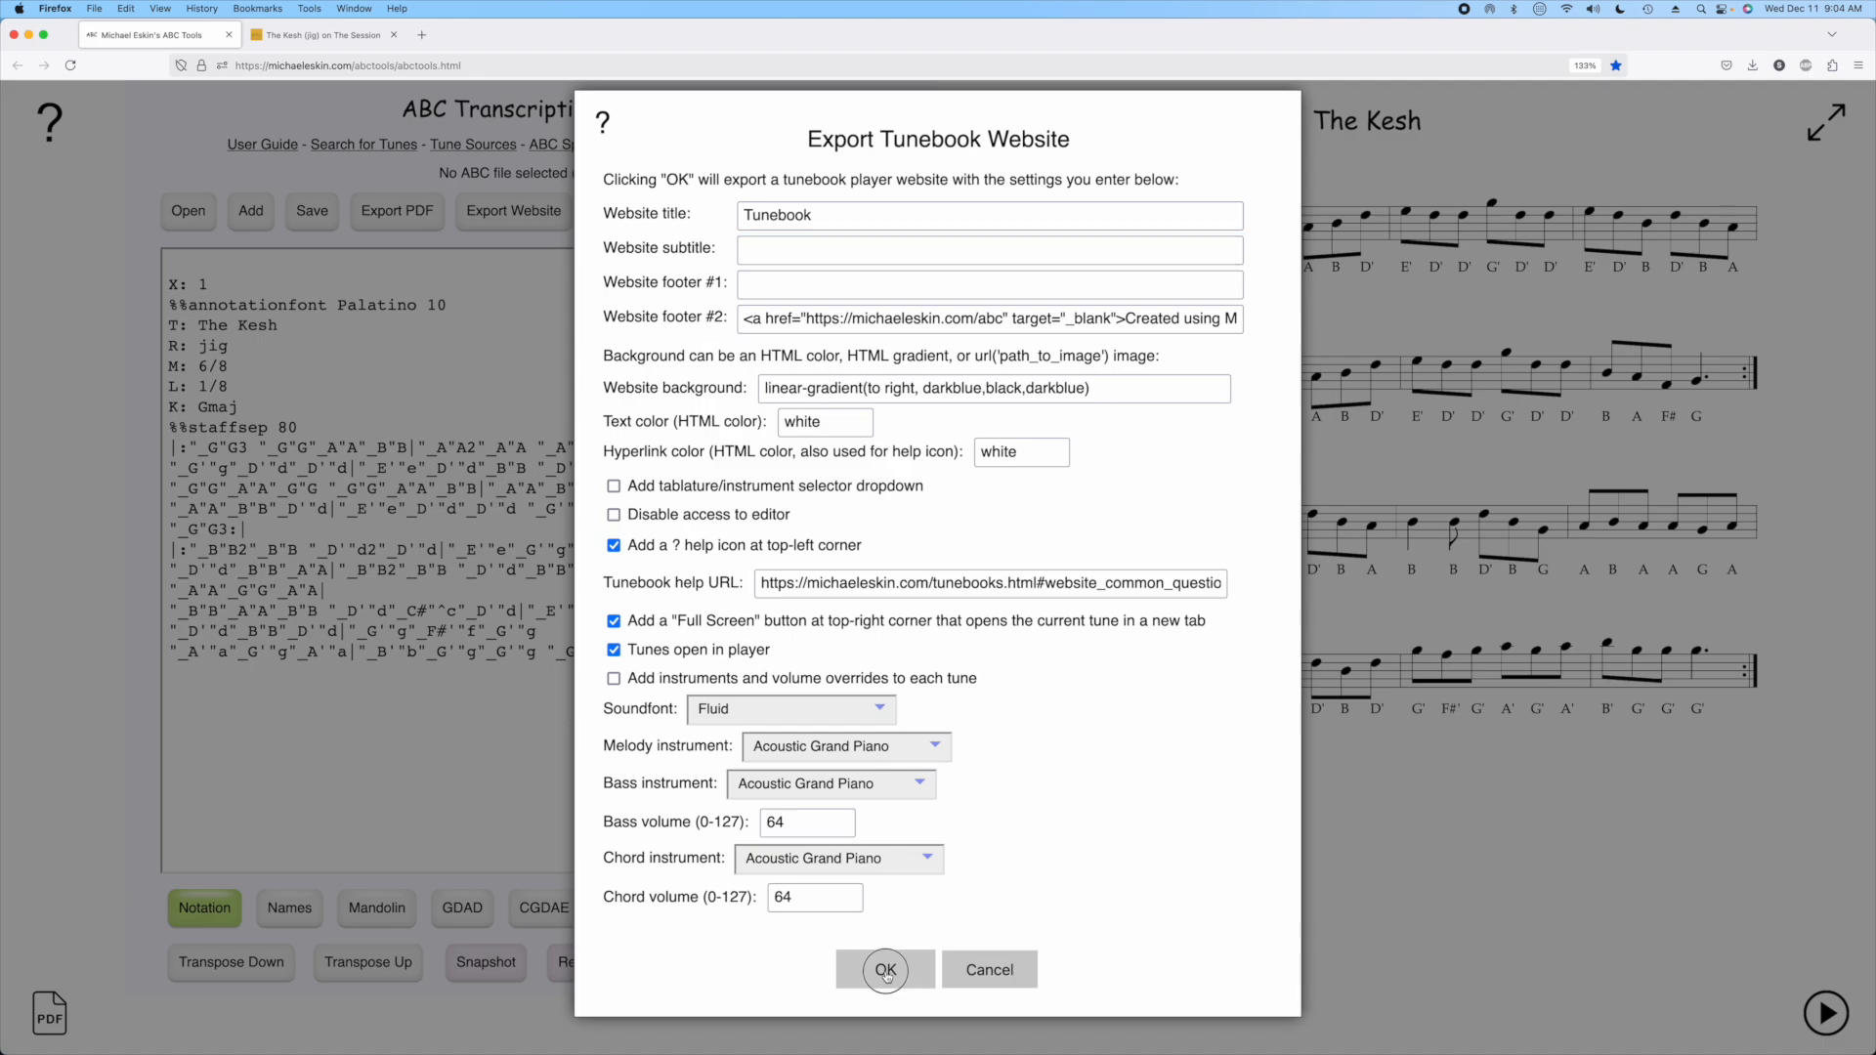
{"action": "left_click", "coordinate": [885, 422]}
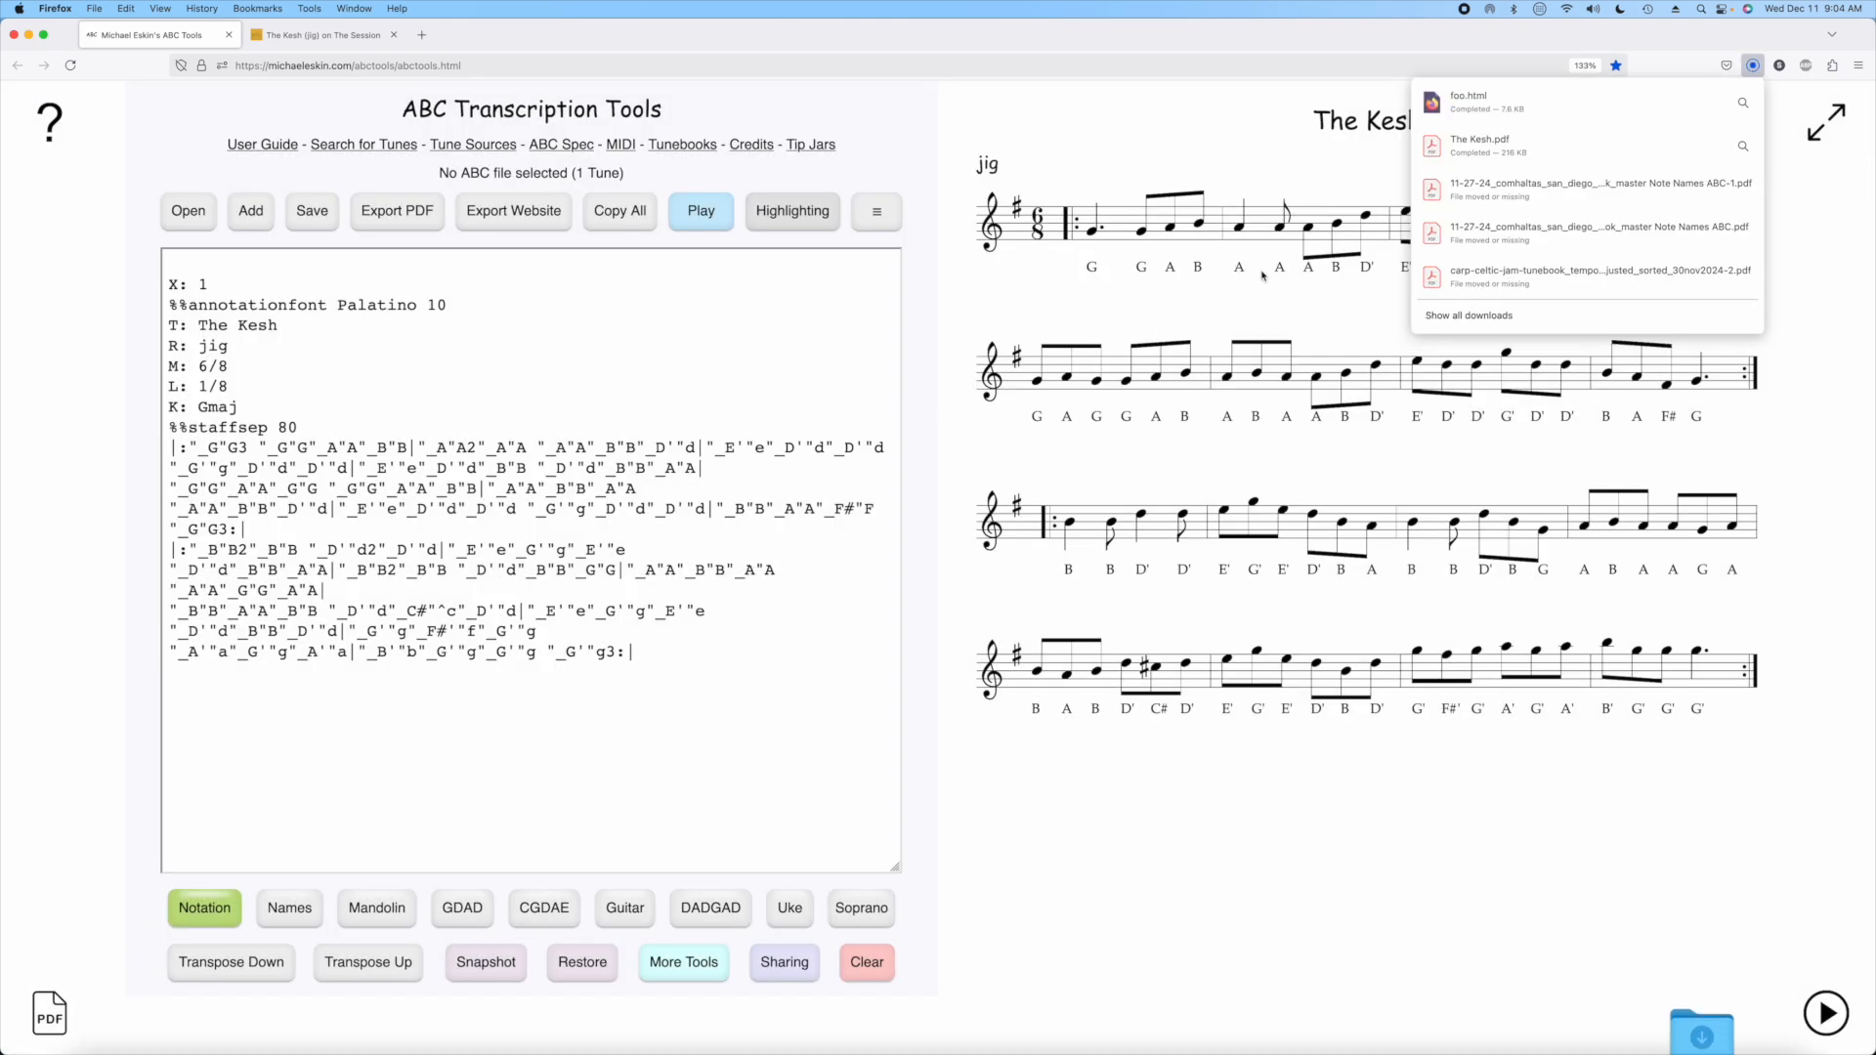
{"action": "left_click", "coordinate": [1486, 99]}
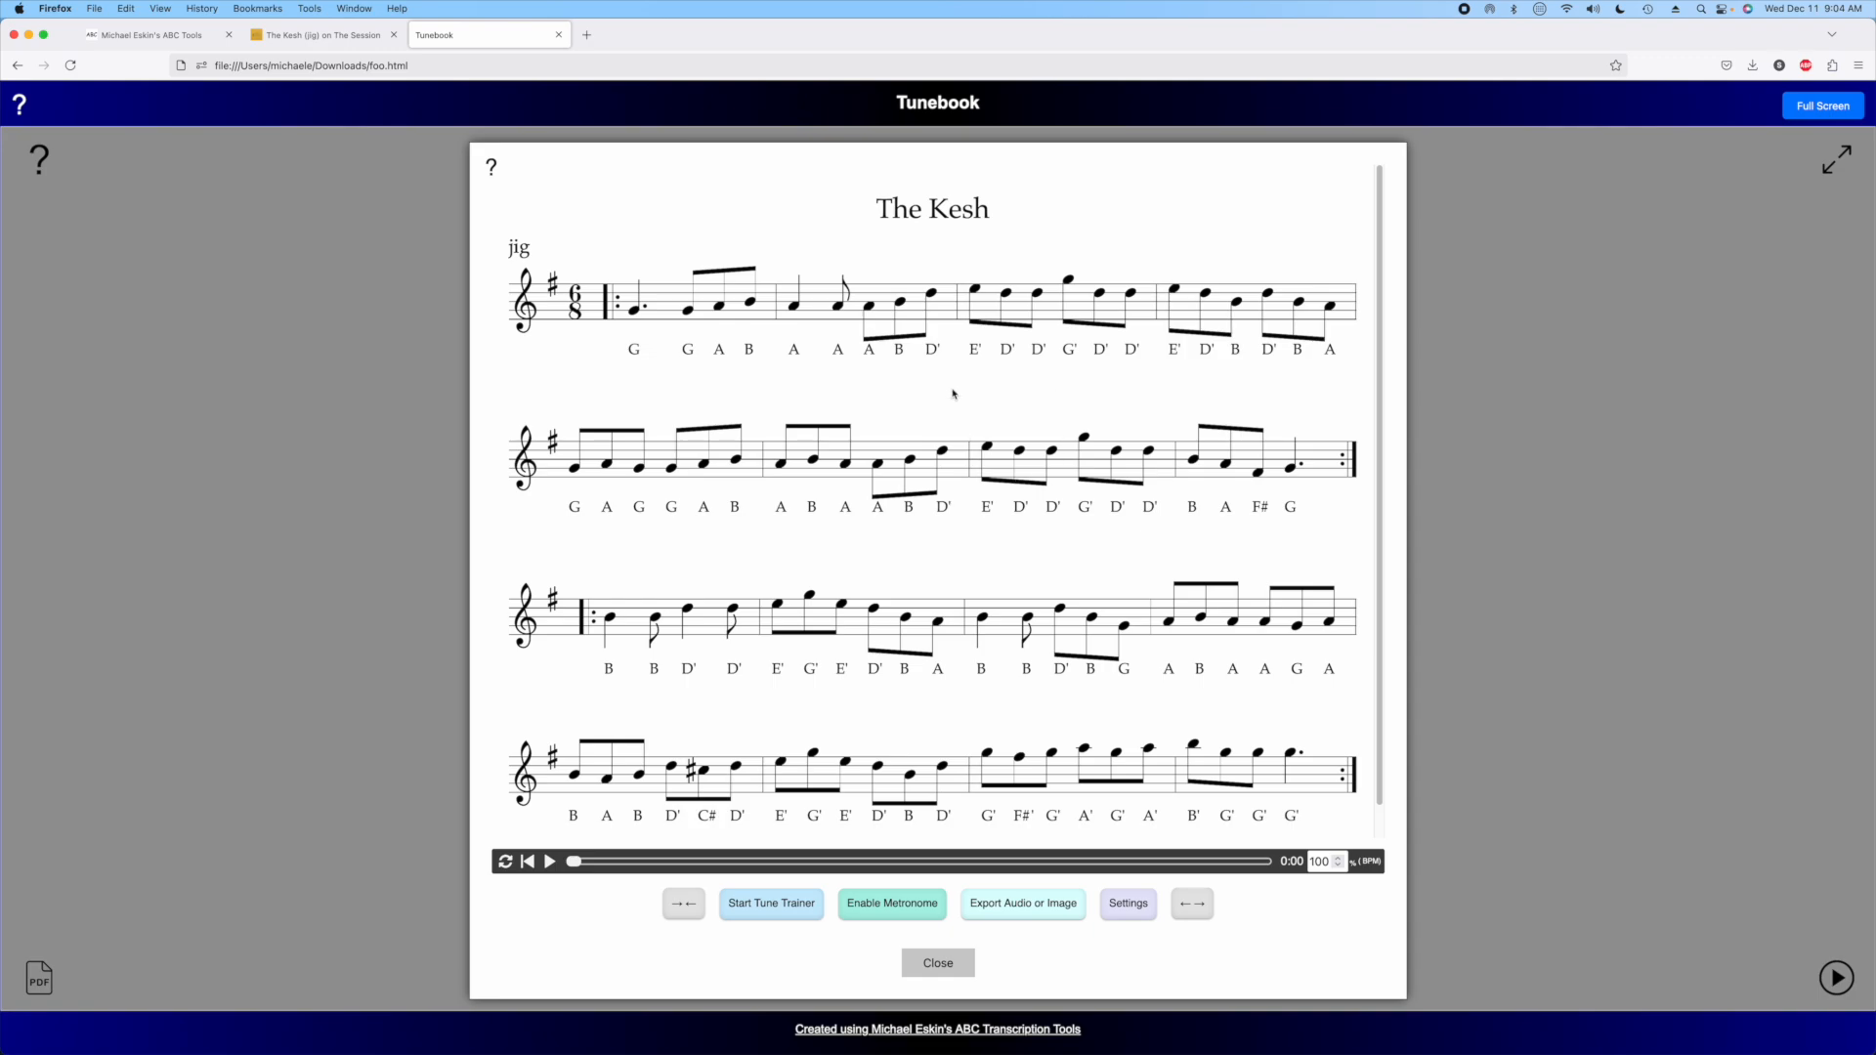
{"action": "left_click", "coordinate": [152, 37]}
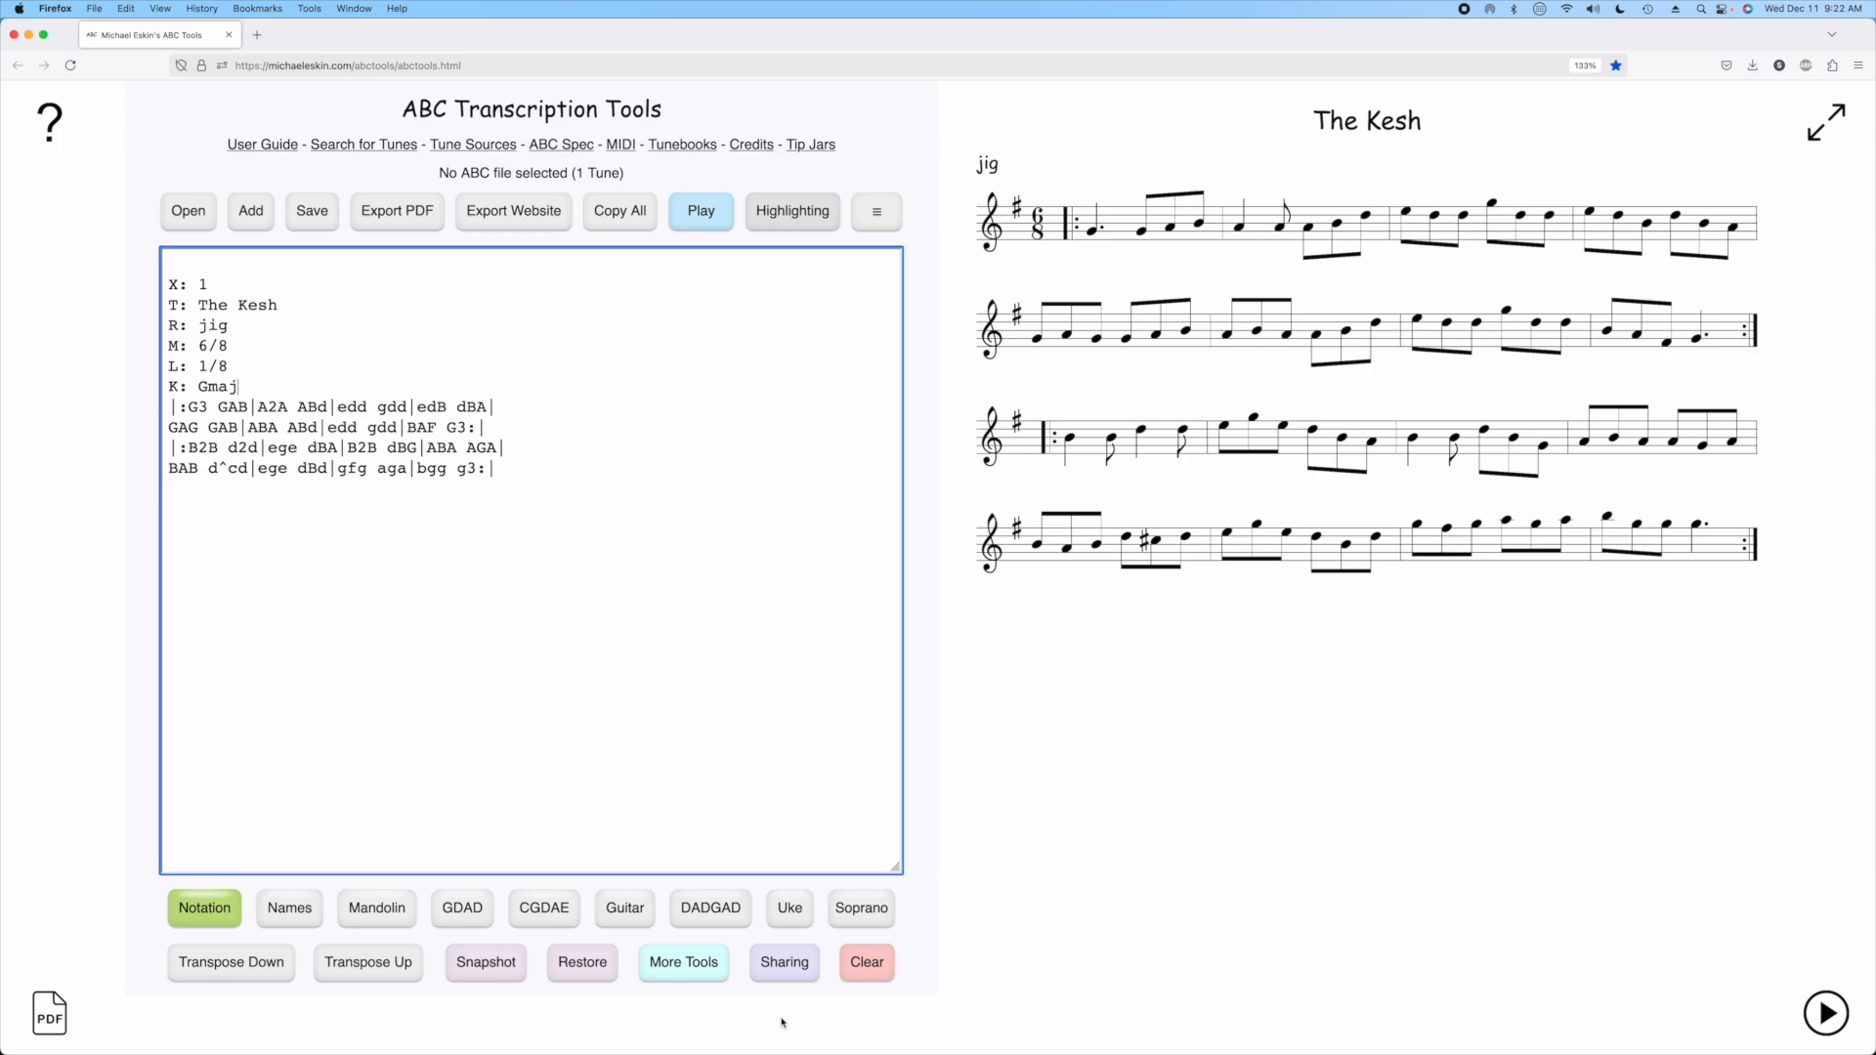
- Inject note names into the plain ABC text of The Kesh using the ABC Note Names style
{"action": "left_click", "coordinate": [684, 963]}
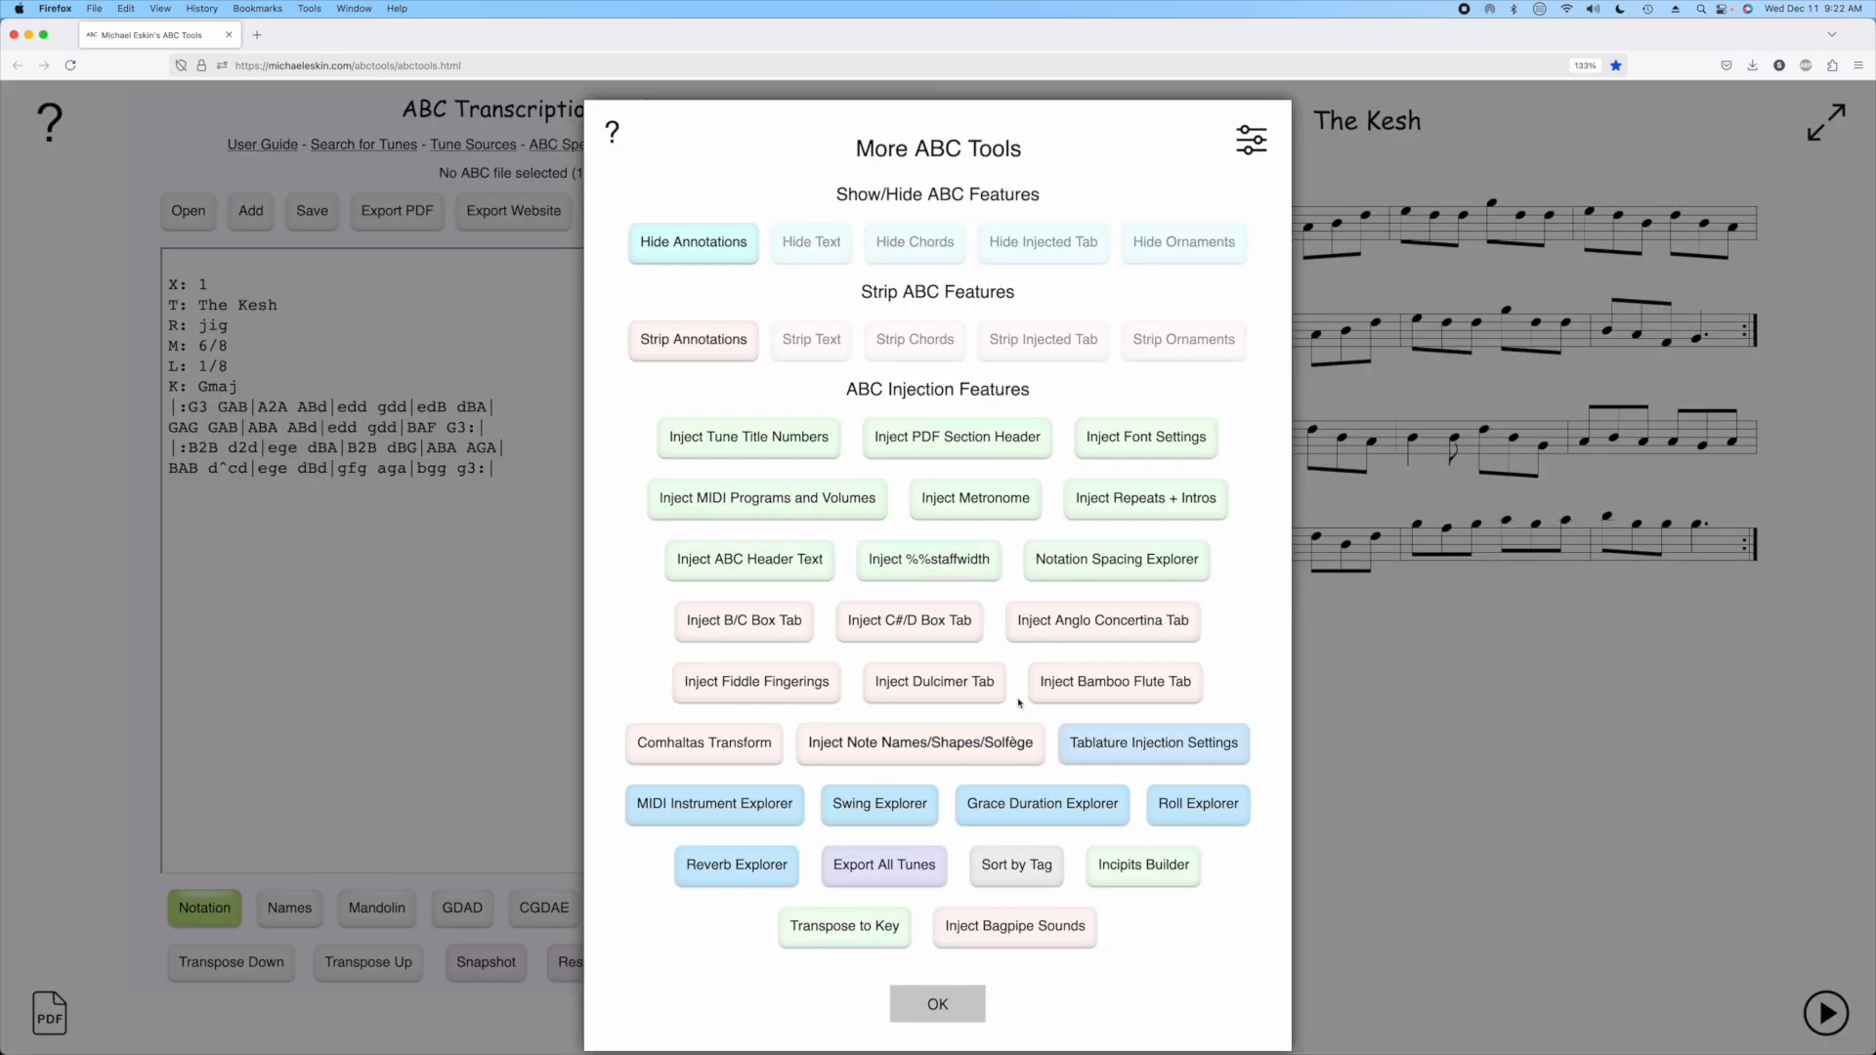
{"action": "left_click", "coordinate": [967, 743]}
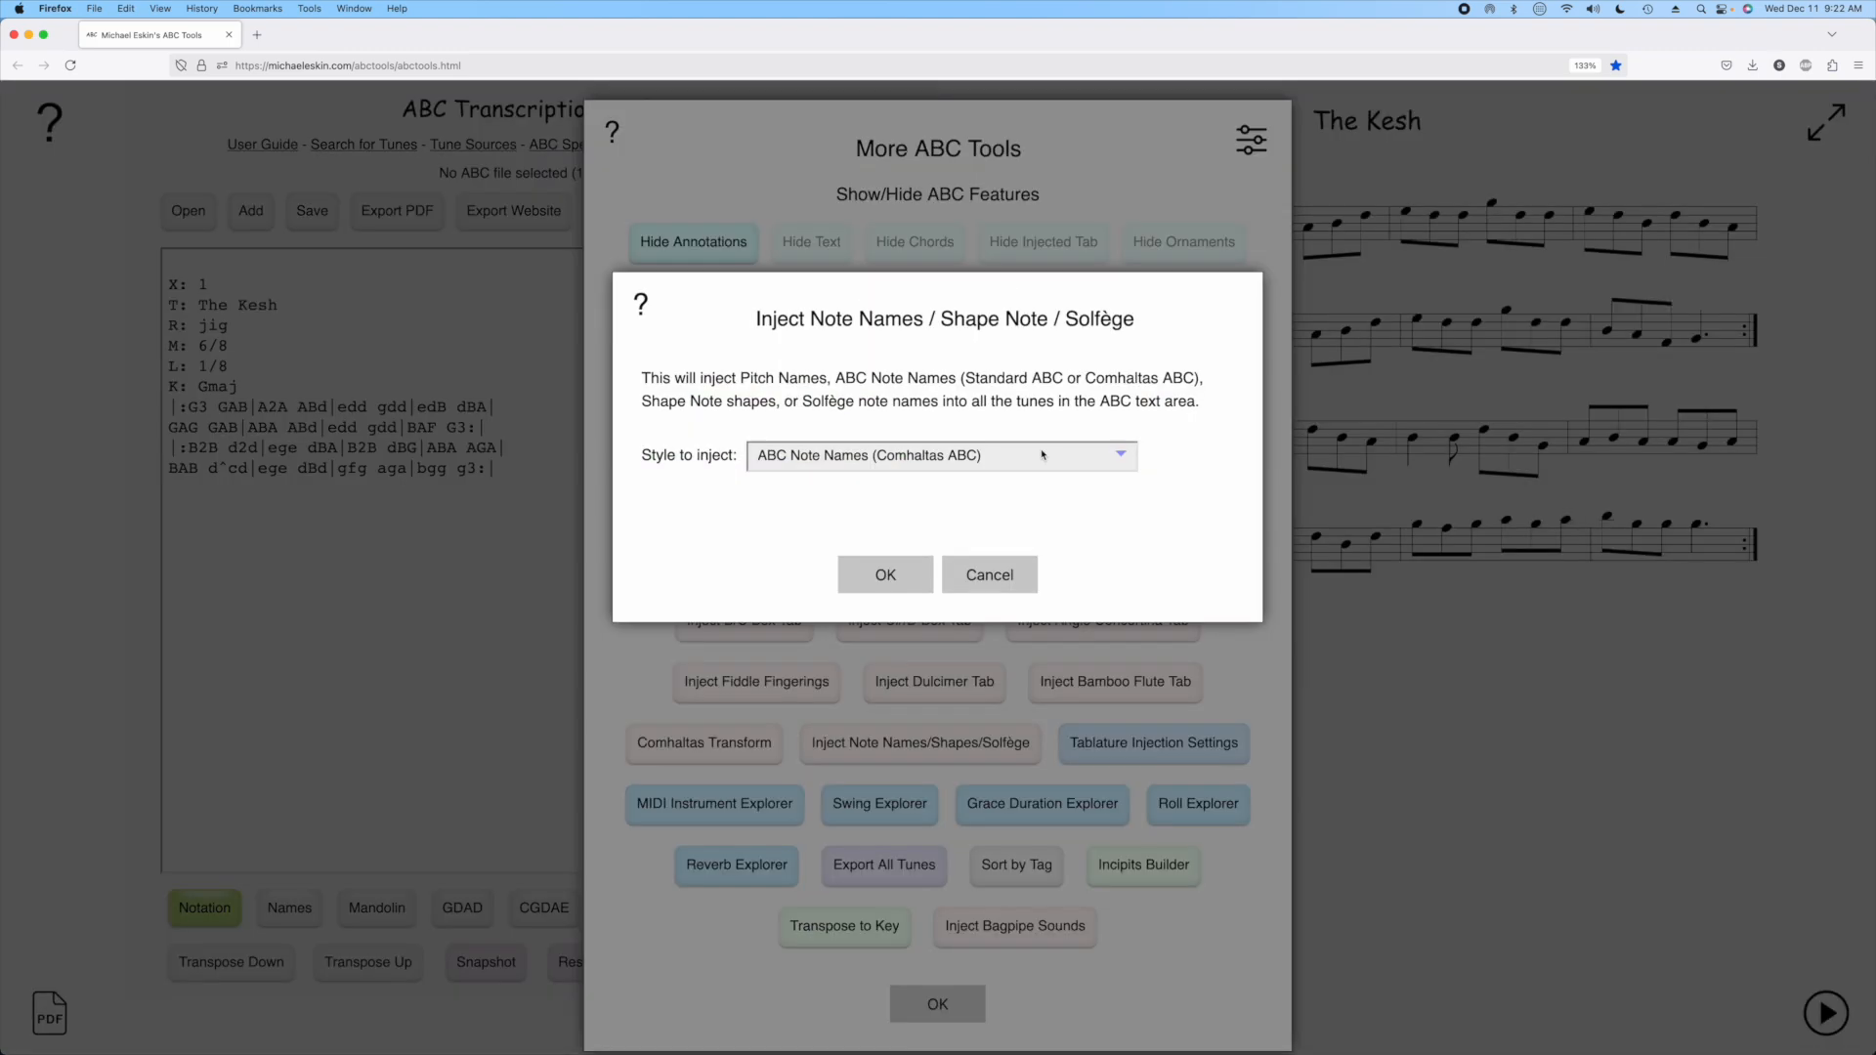
{"action": "left_click", "coordinate": [938, 457]}
{"action": "left_click", "coordinate": [938, 428]}
{"action": "left_click", "coordinate": [903, 583]}
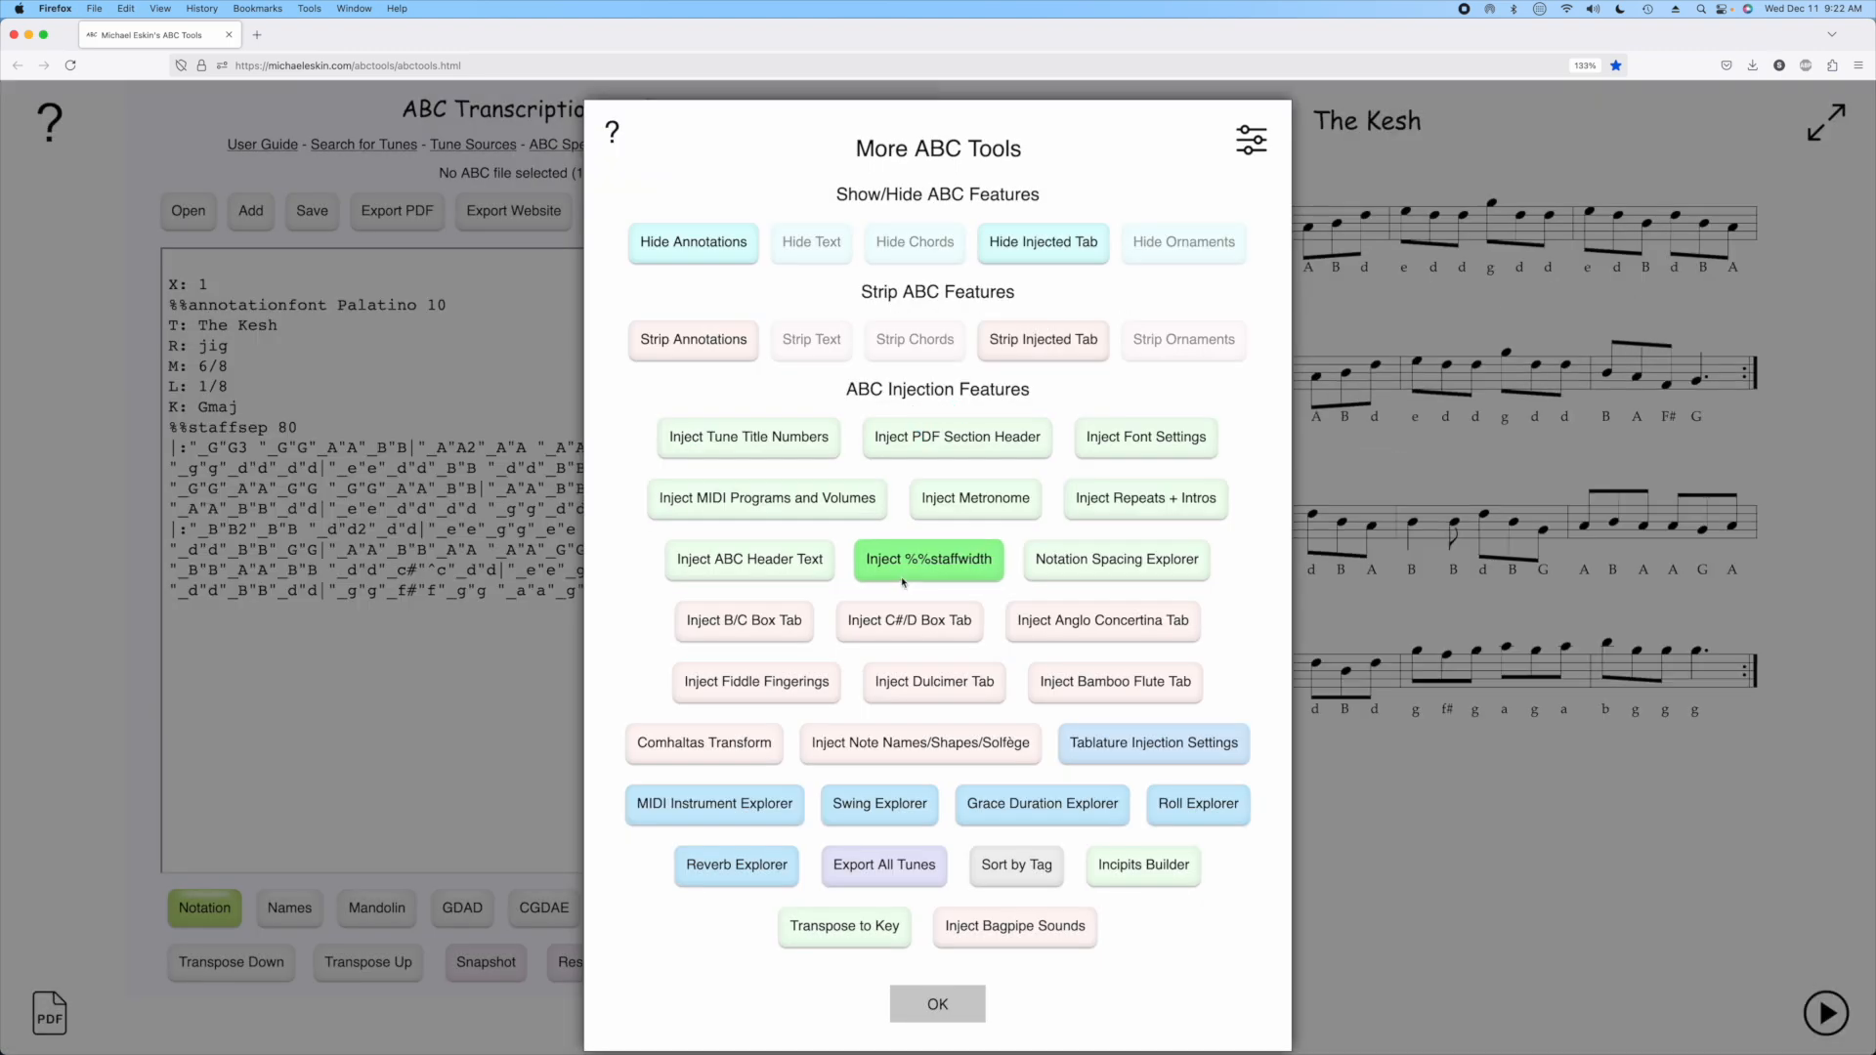
{"action": "left_click", "coordinate": [958, 1006]}
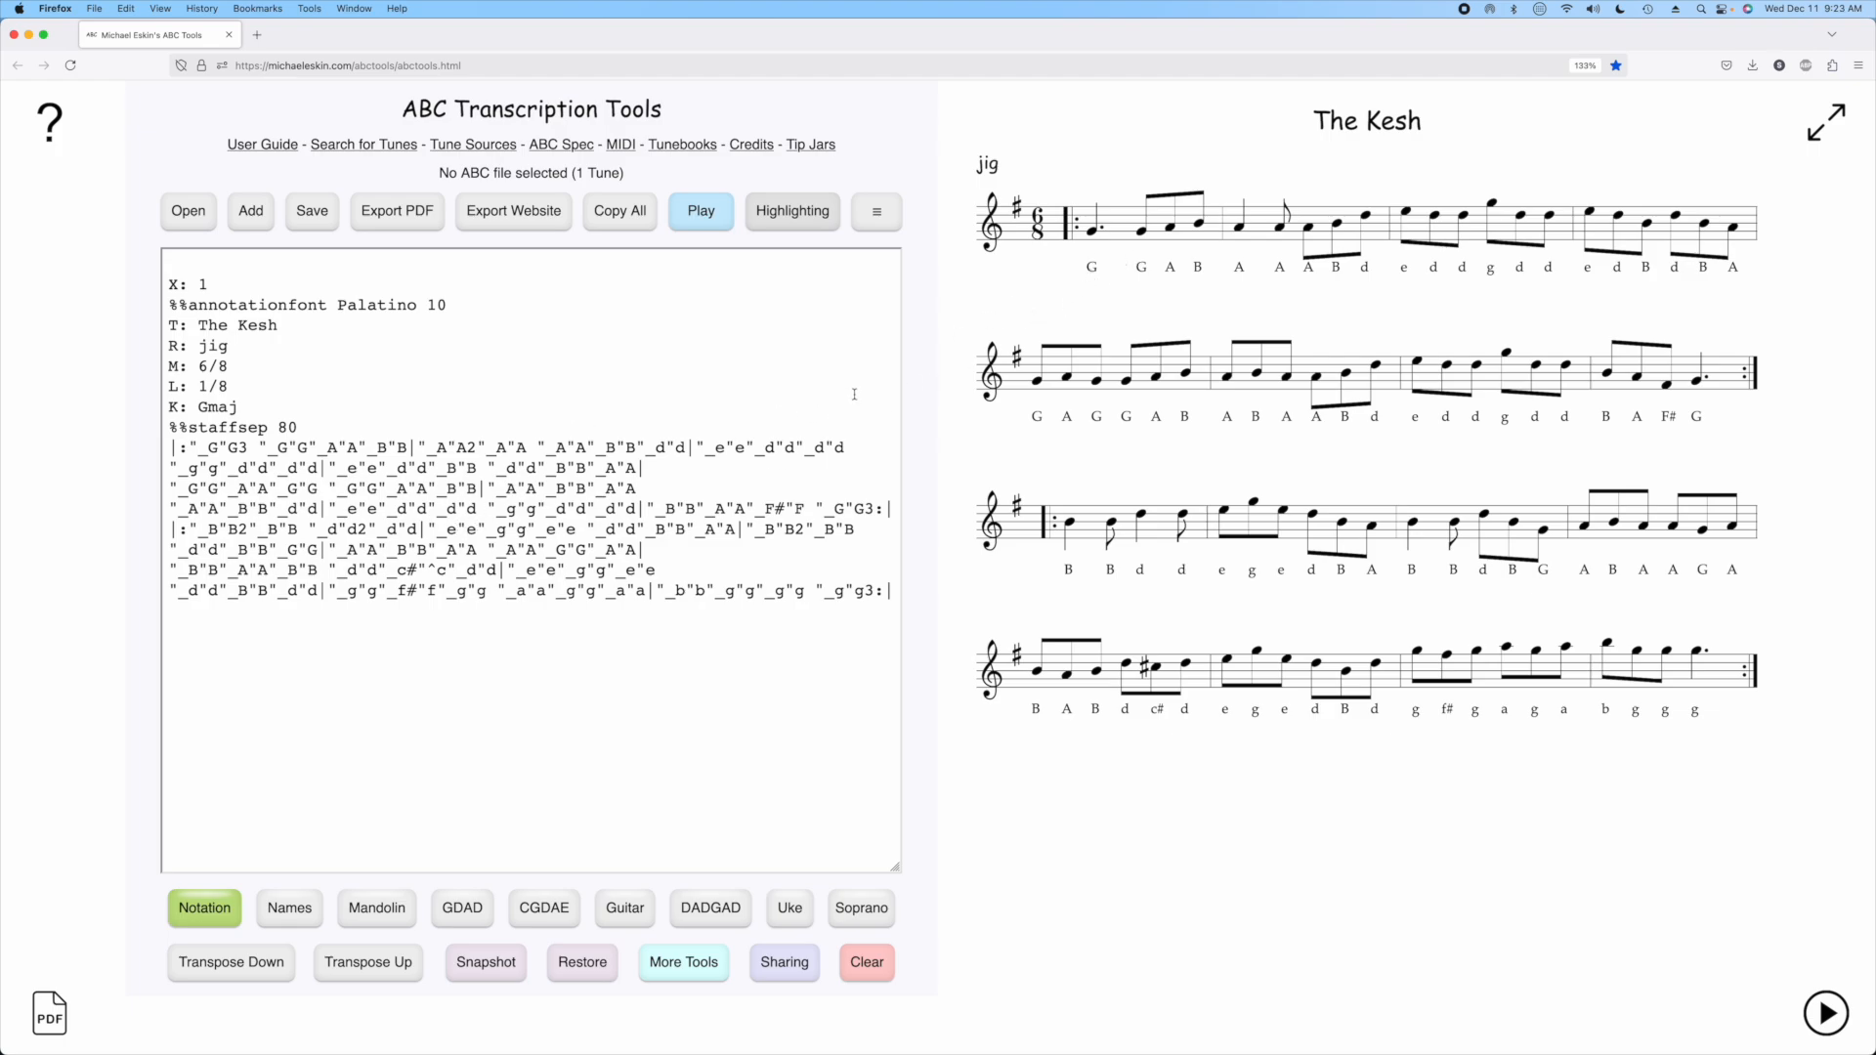
- Turn on highlighting between the notation and the ABC text
{"action": "left_click", "coordinate": [798, 225]}
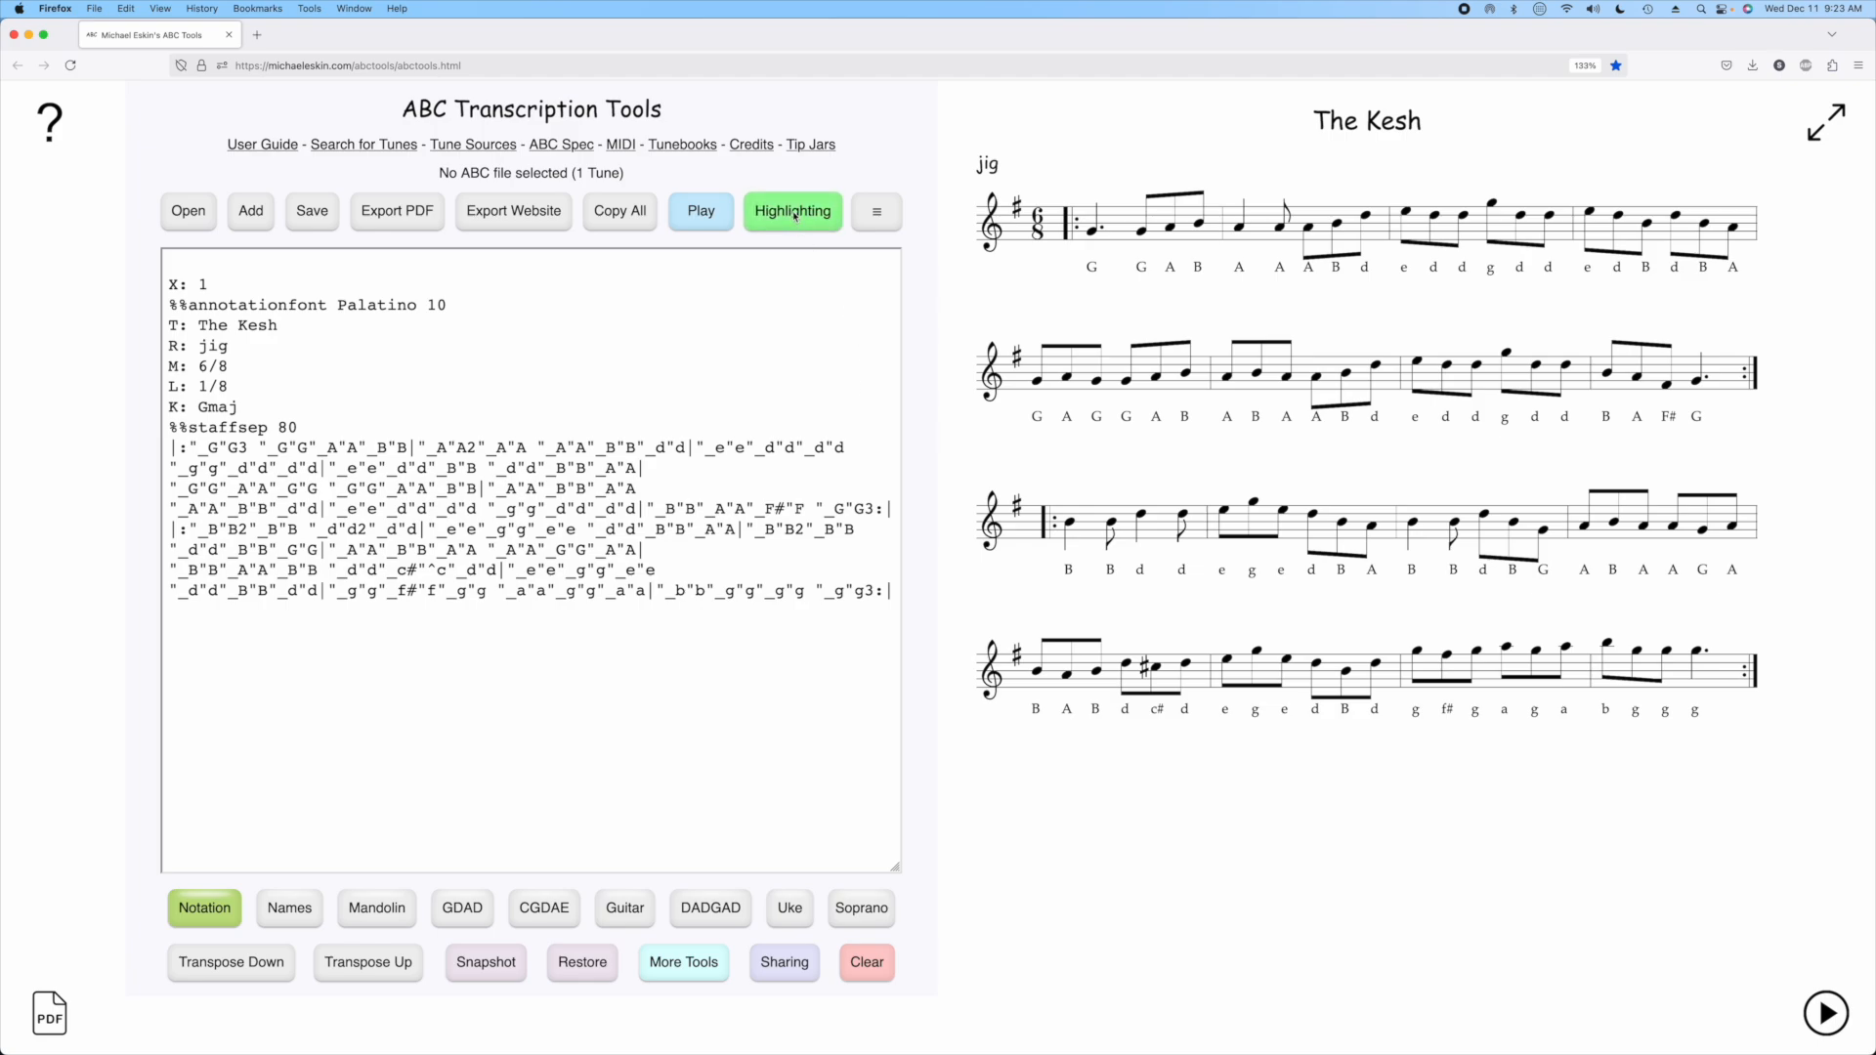
{"action": "left_click", "coordinate": [794, 214]}
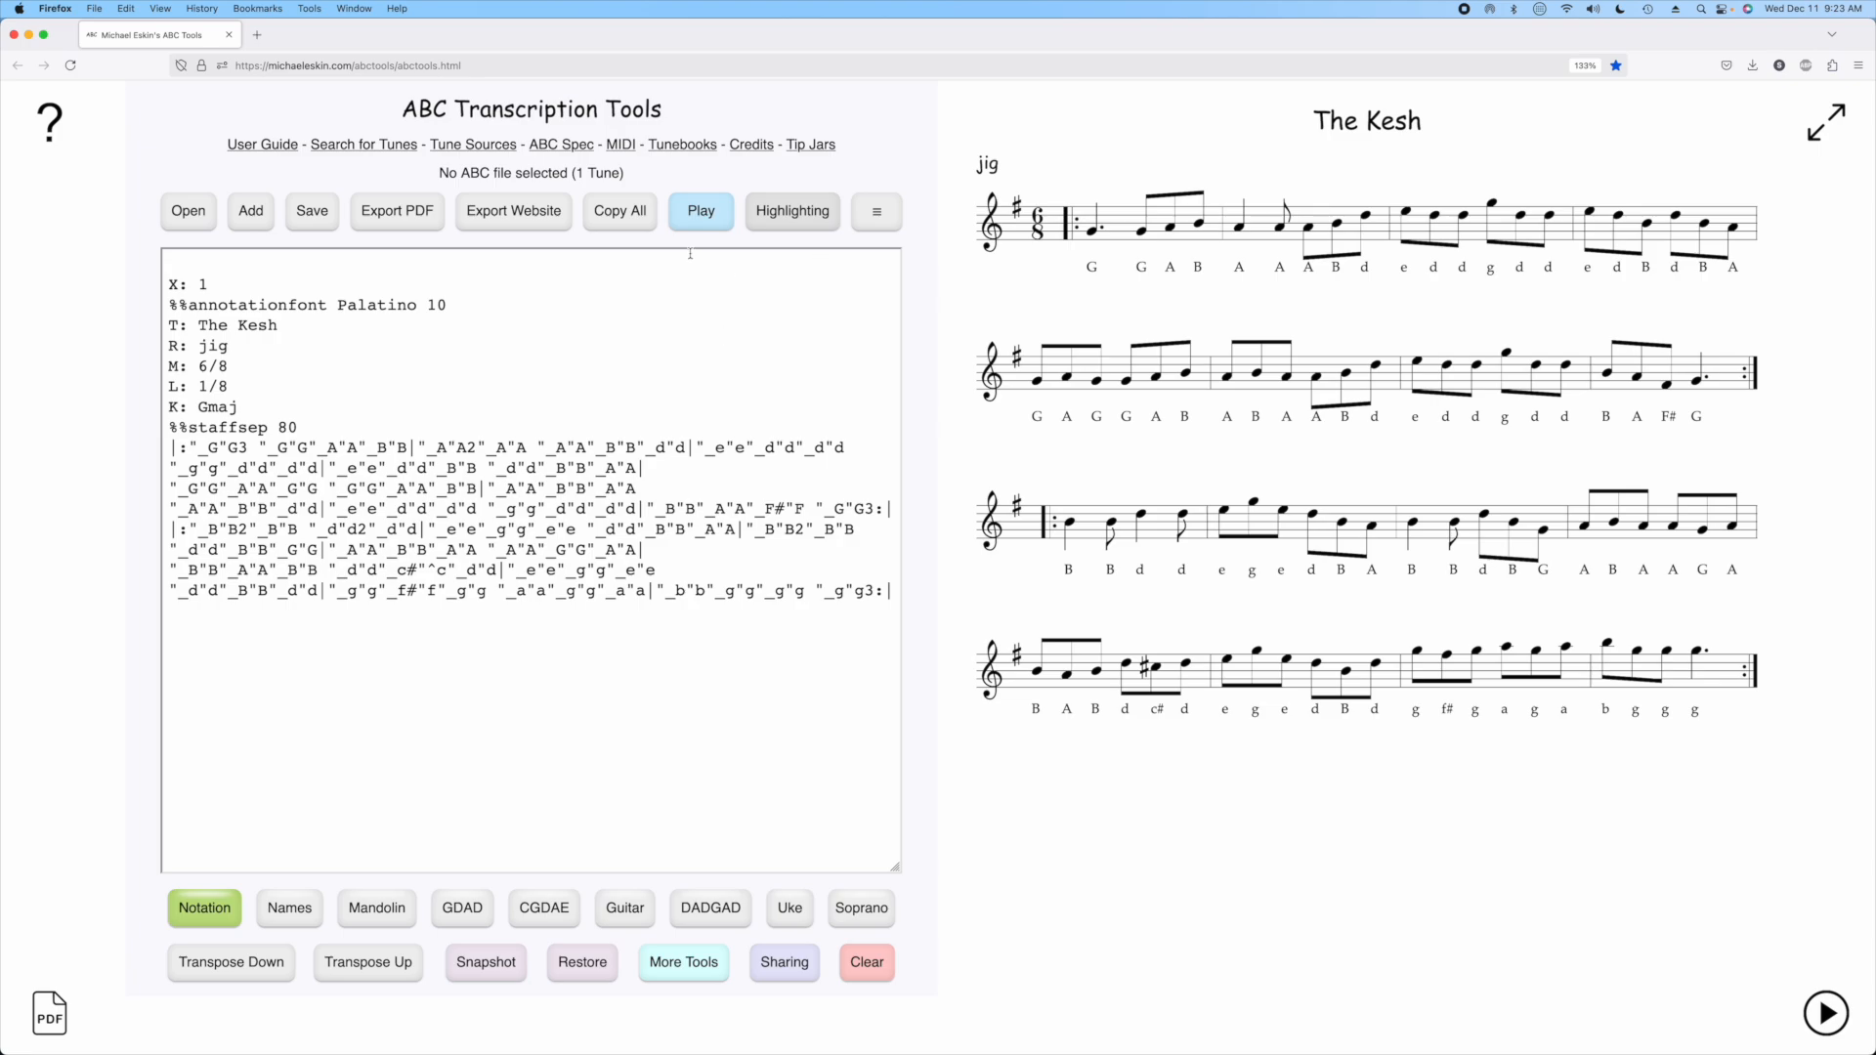
{"action": "left_click", "coordinate": [817, 219]}
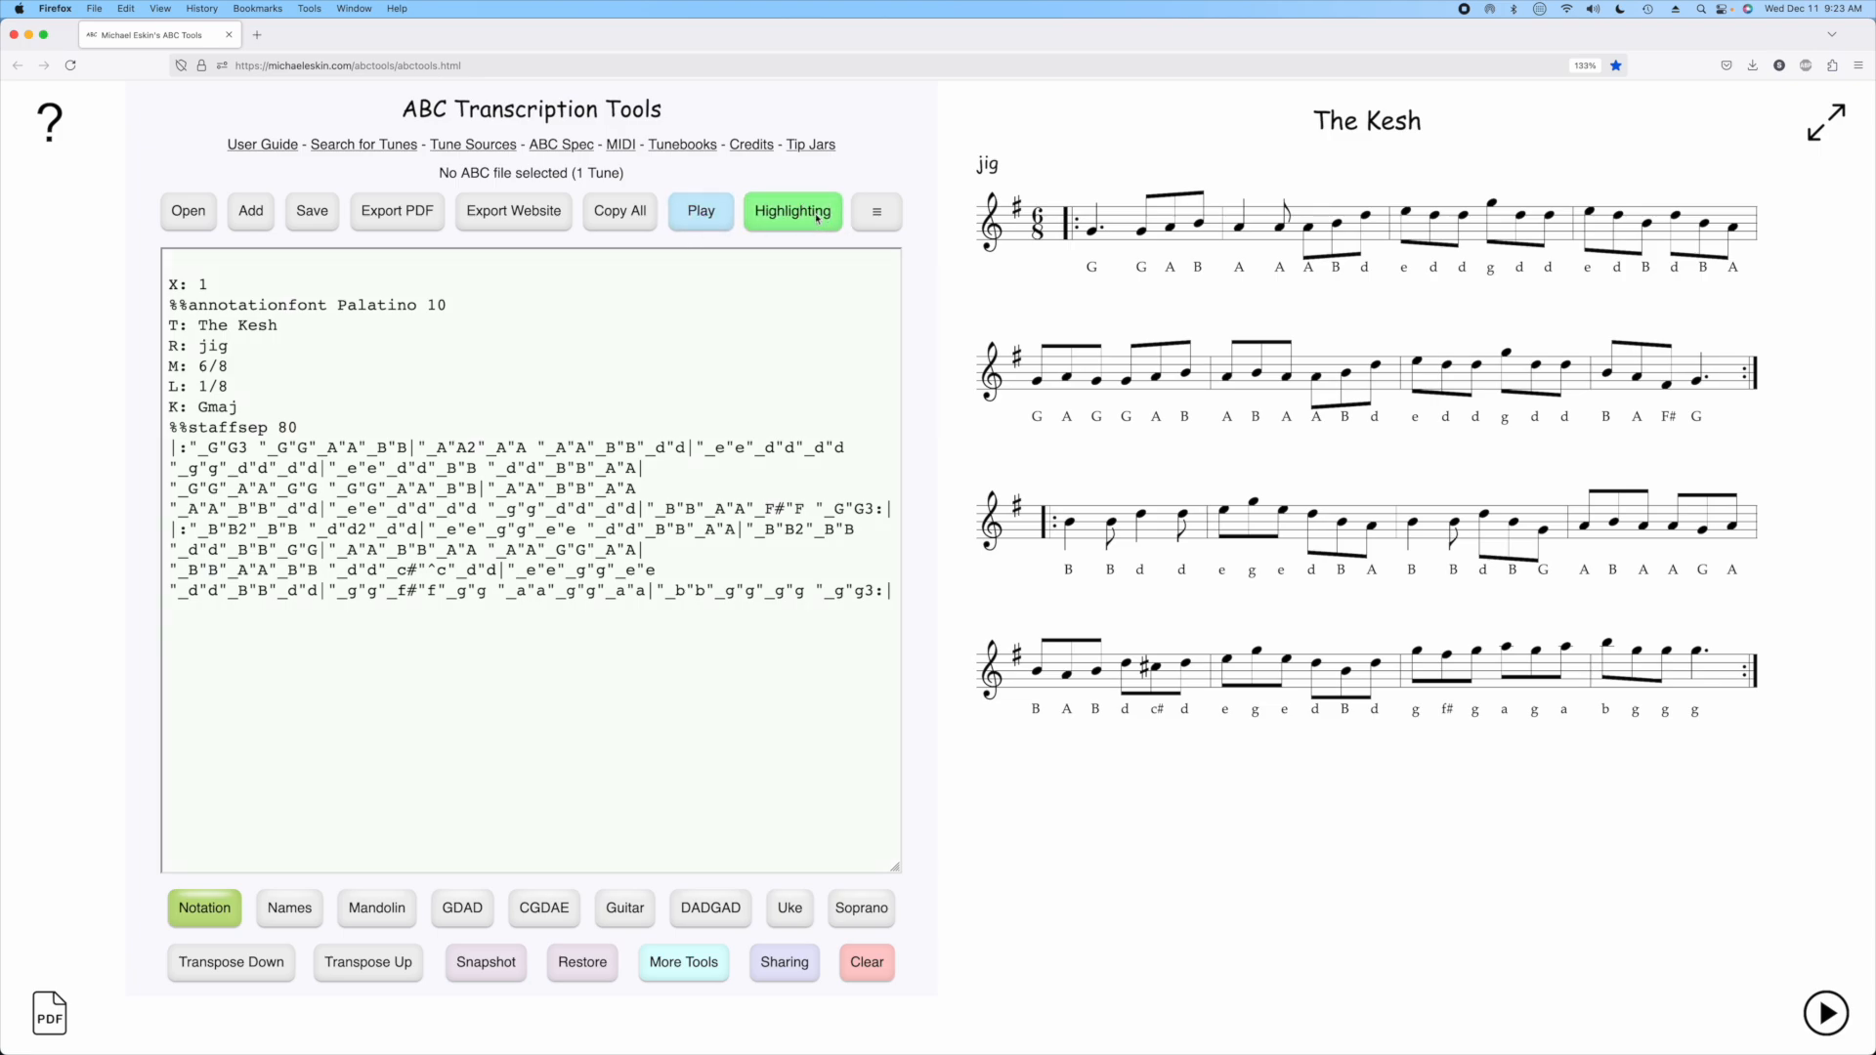
- Change the first note of the first line's second bar and its injected note name to B
{"action": "left_click", "coordinate": [1242, 231]}
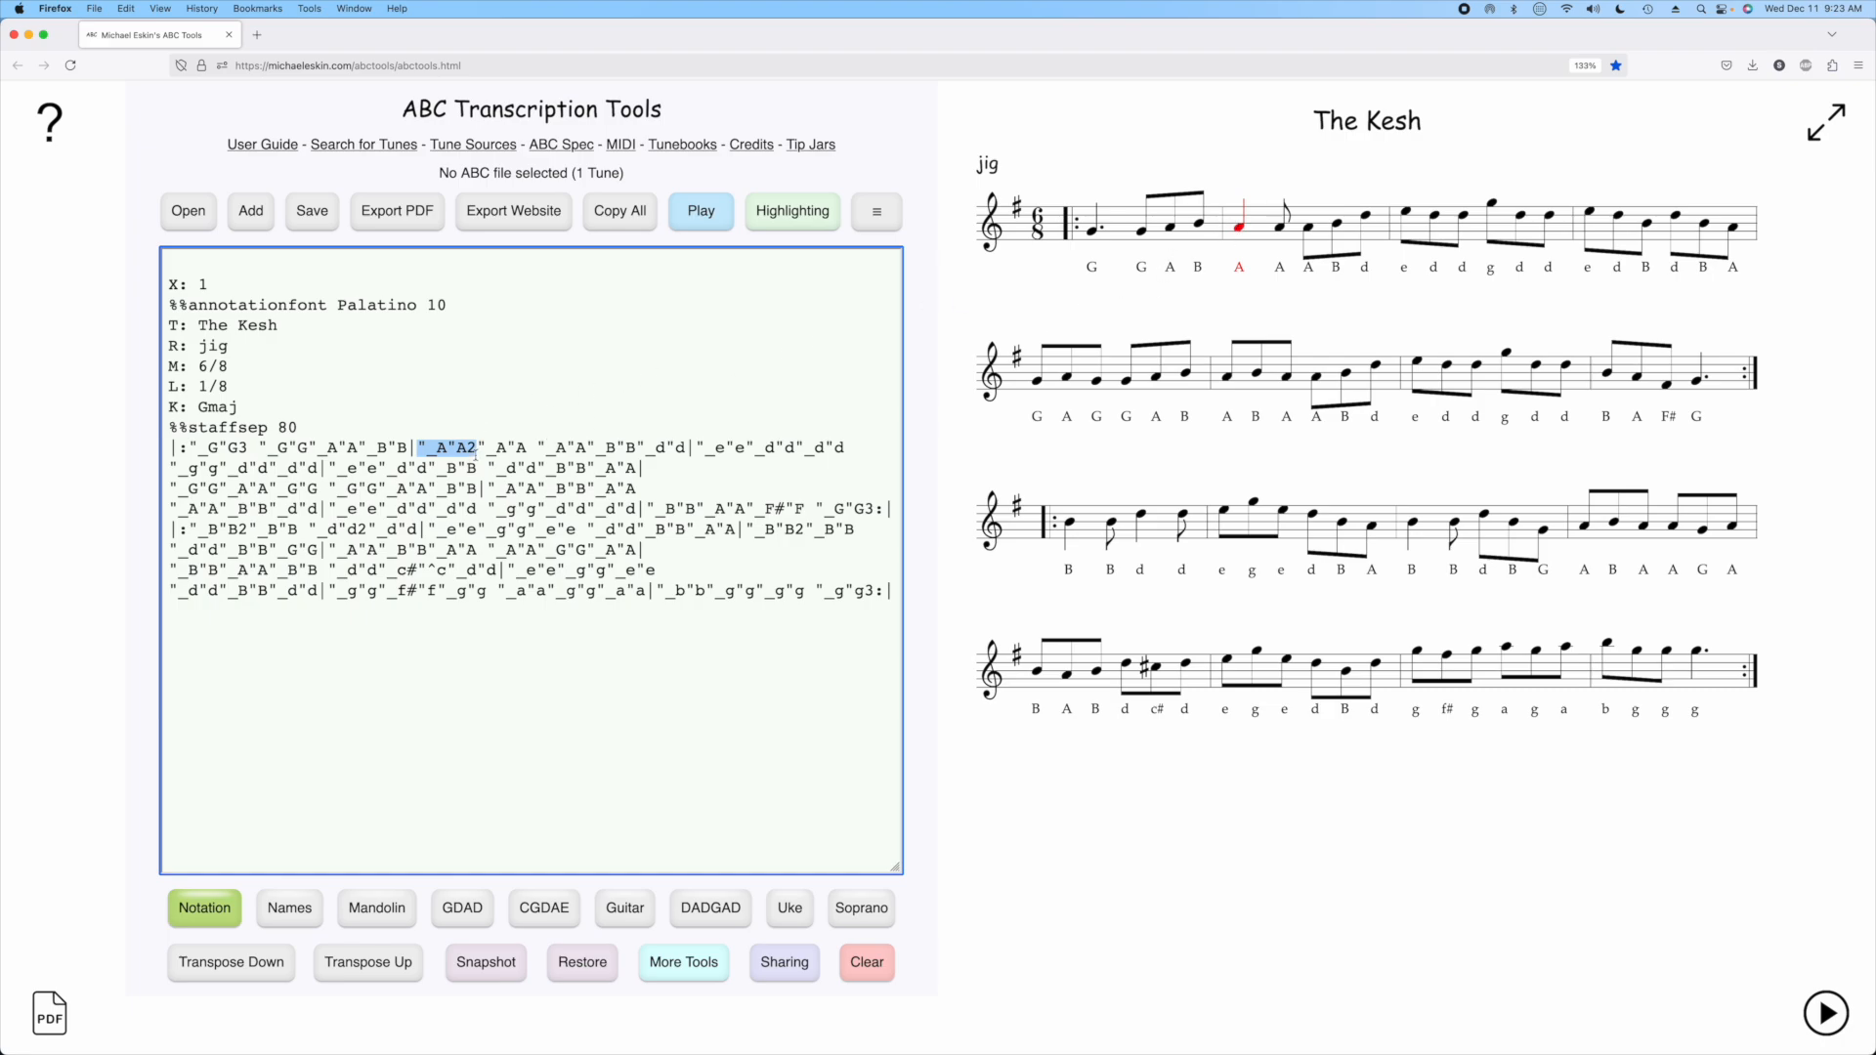
{"action": "left_click", "coordinate": [474, 450]}
{"action": "key", "text": "BackSpace"}
{"action": "type", "text": "B"}
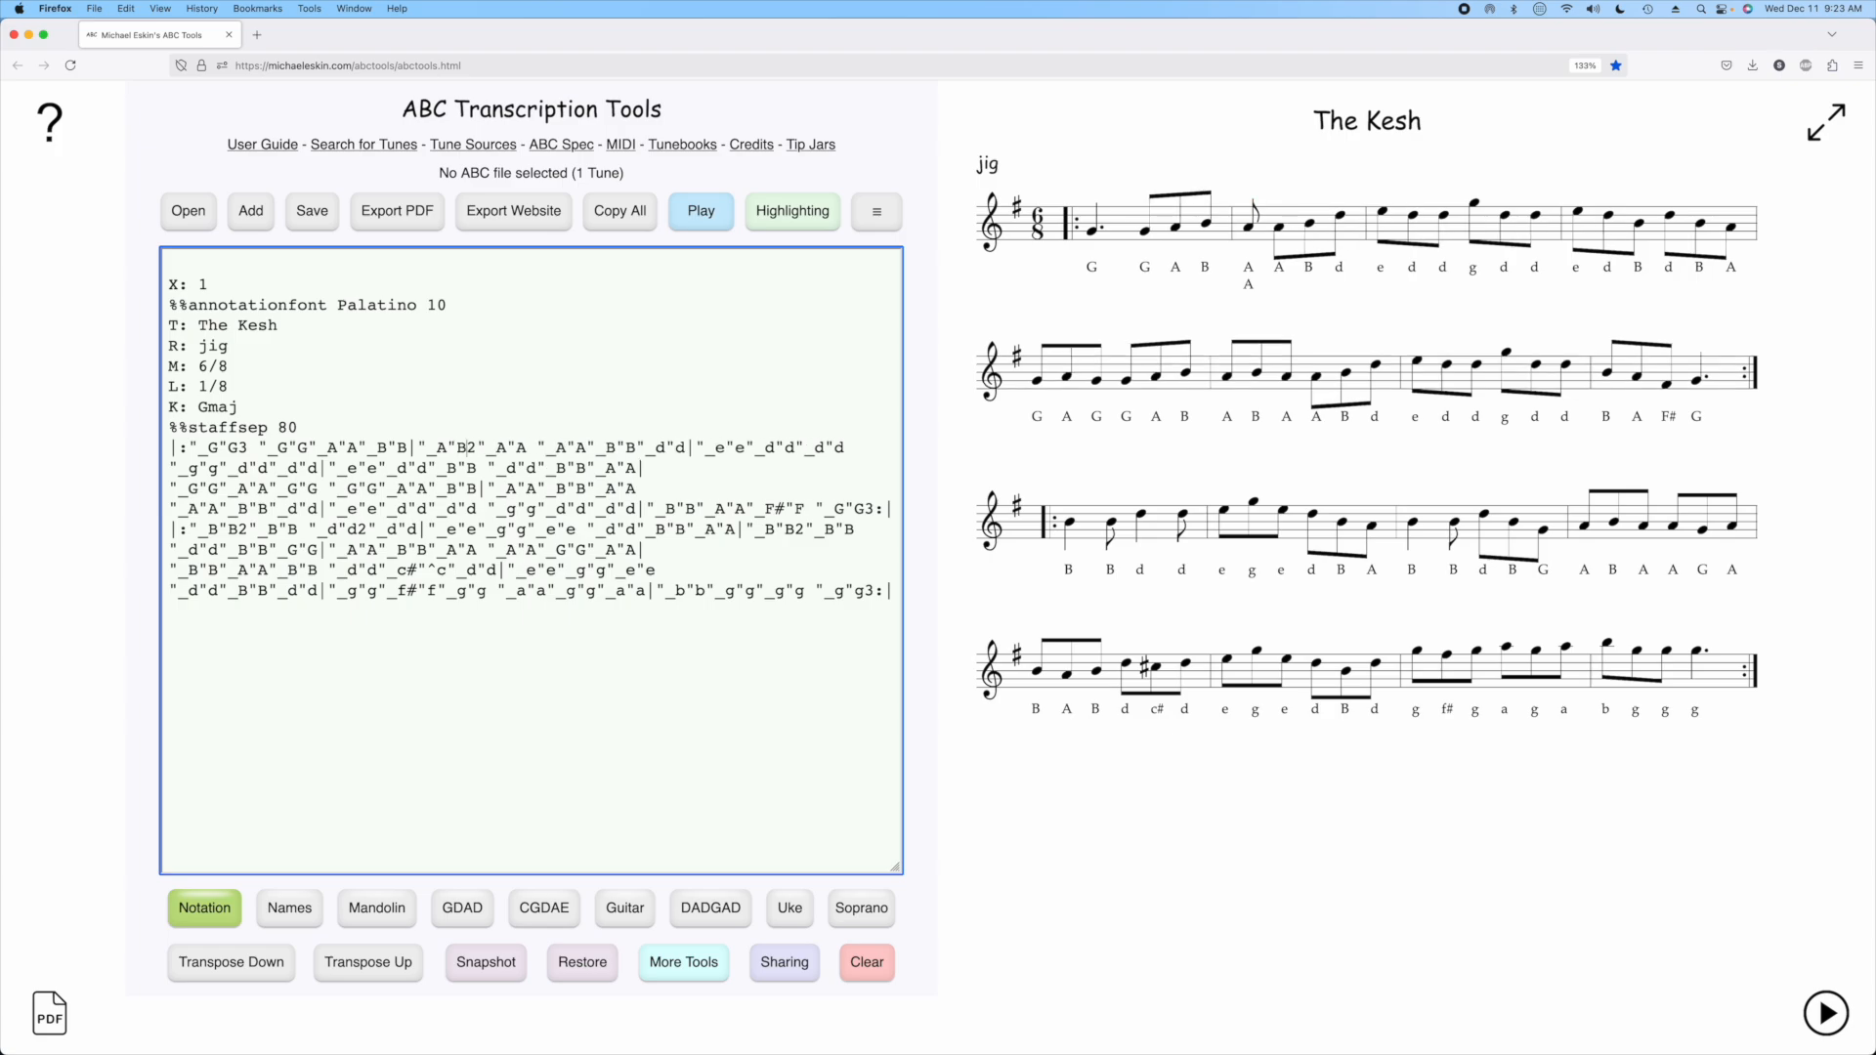
{"action": "key", "text": "BackSpace"}
{"action": "type", "text": "B"}
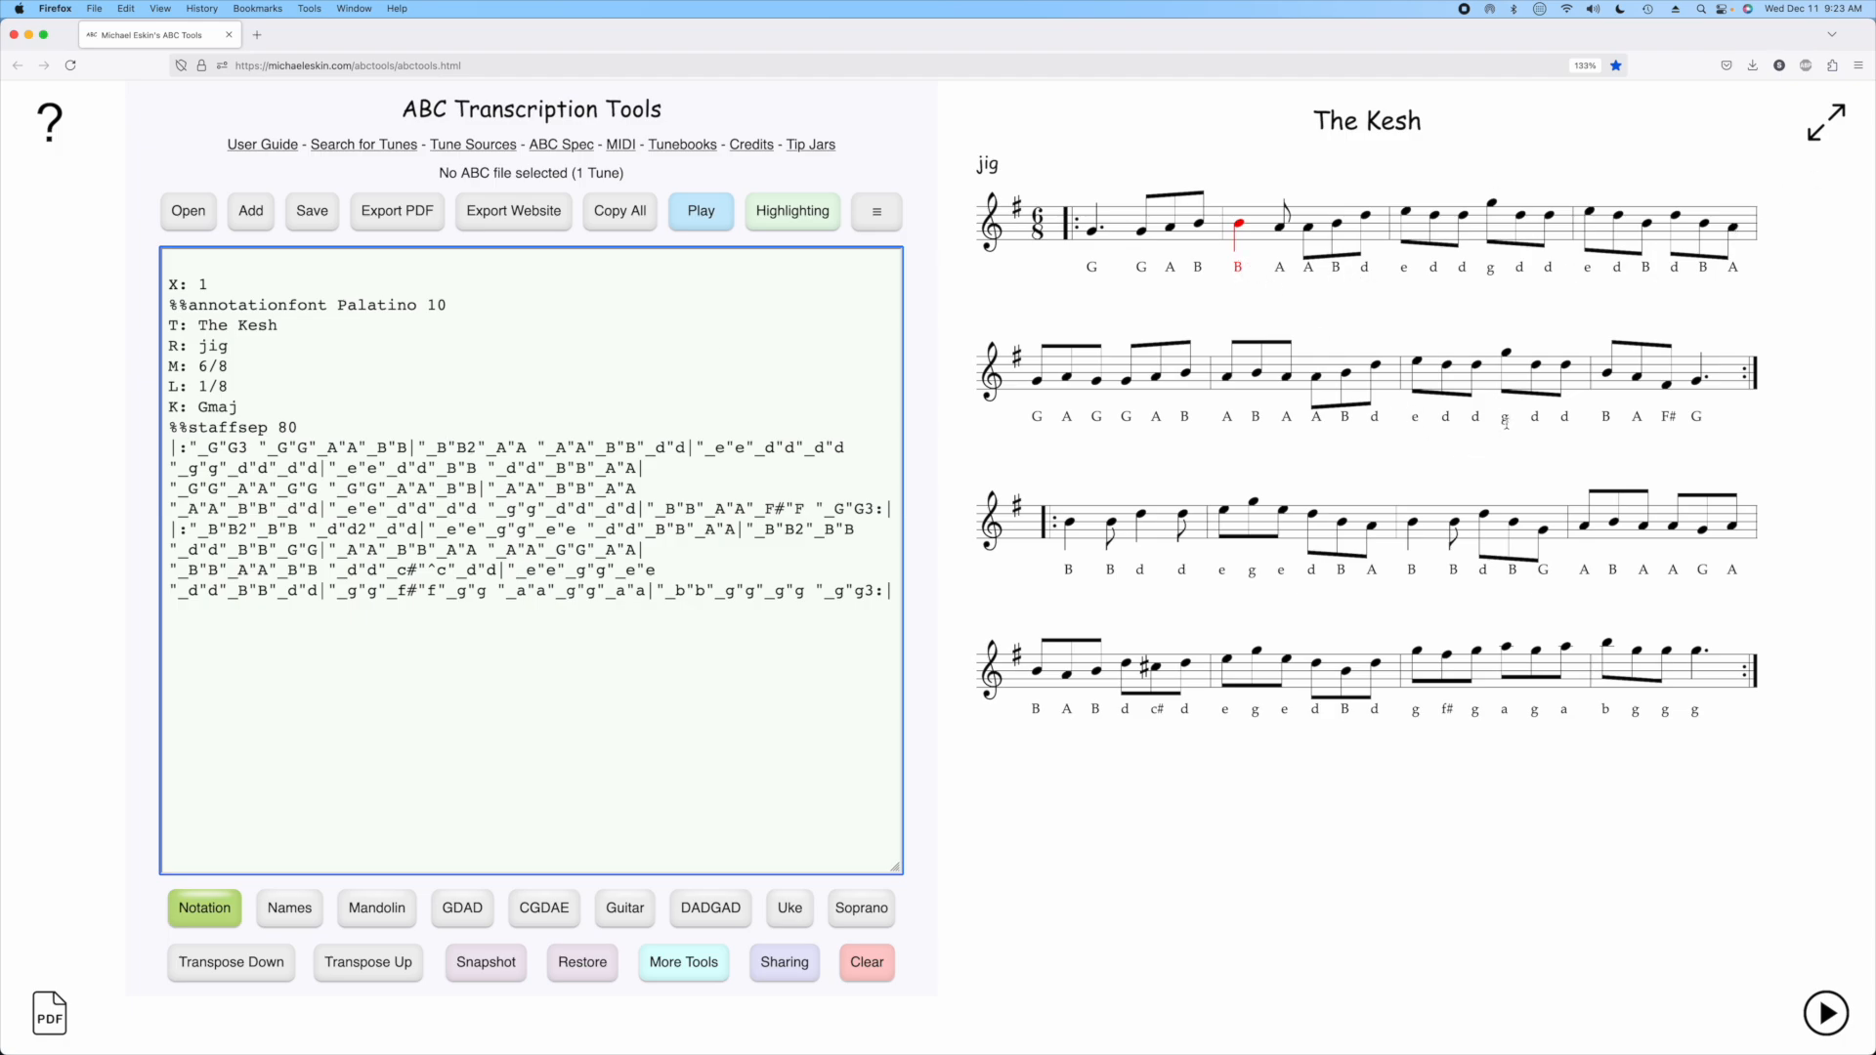
- Change the g in the second line's third bar and its injected note name to a
{"action": "left_click", "coordinate": [1506, 355]}
{"action": "left_click", "coordinate": [518, 509]}
{"action": "key", "text": "BackSpace"}
{"action": "type", "text": "a"}
{"action": "left_click", "coordinate": [513, 510]}
{"action": "key", "text": "BackSpace"}
{"action": "type", "text": "a"}
{"action": "left_click", "coordinate": [1516, 430]}
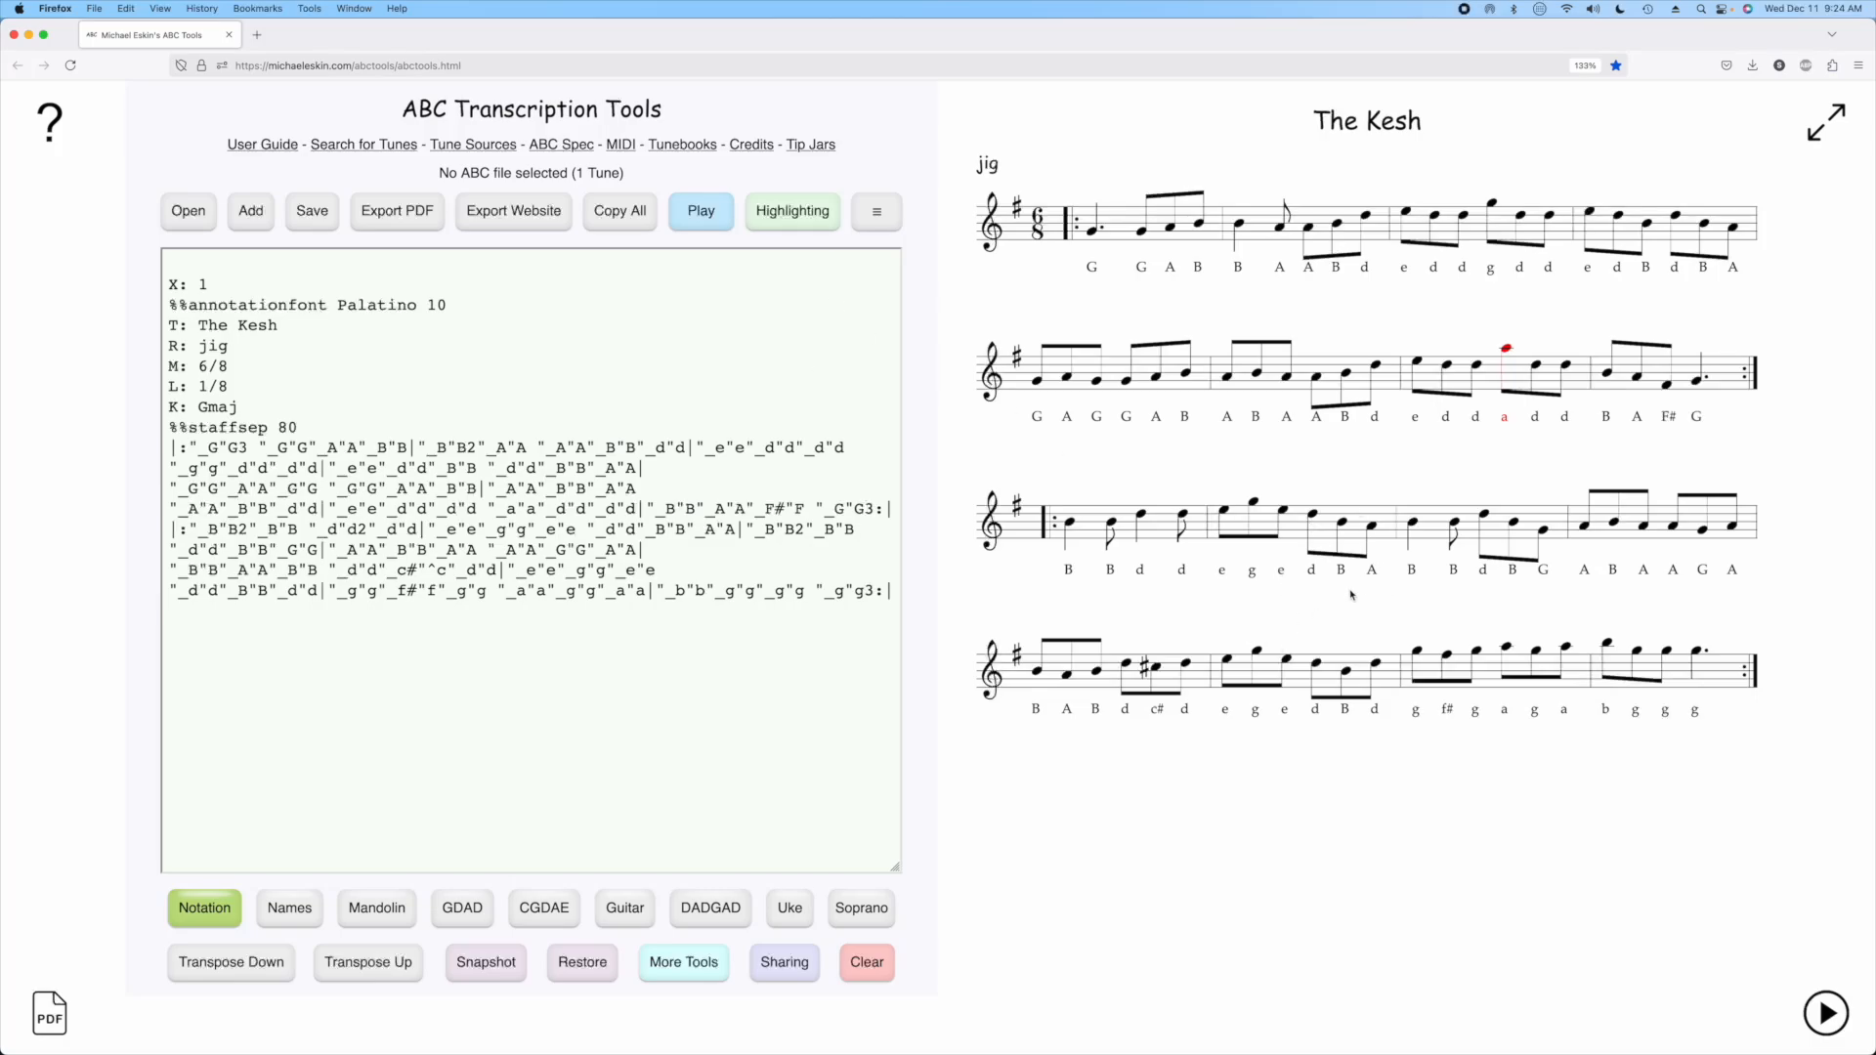
- Remove the sharp from the c# in the last line's first bar and from its injected note name
{"action": "left_click", "coordinate": [1157, 672]}
{"action": "left_click", "coordinate": [427, 579]}
{"action": "key", "text": "BackSpace"}
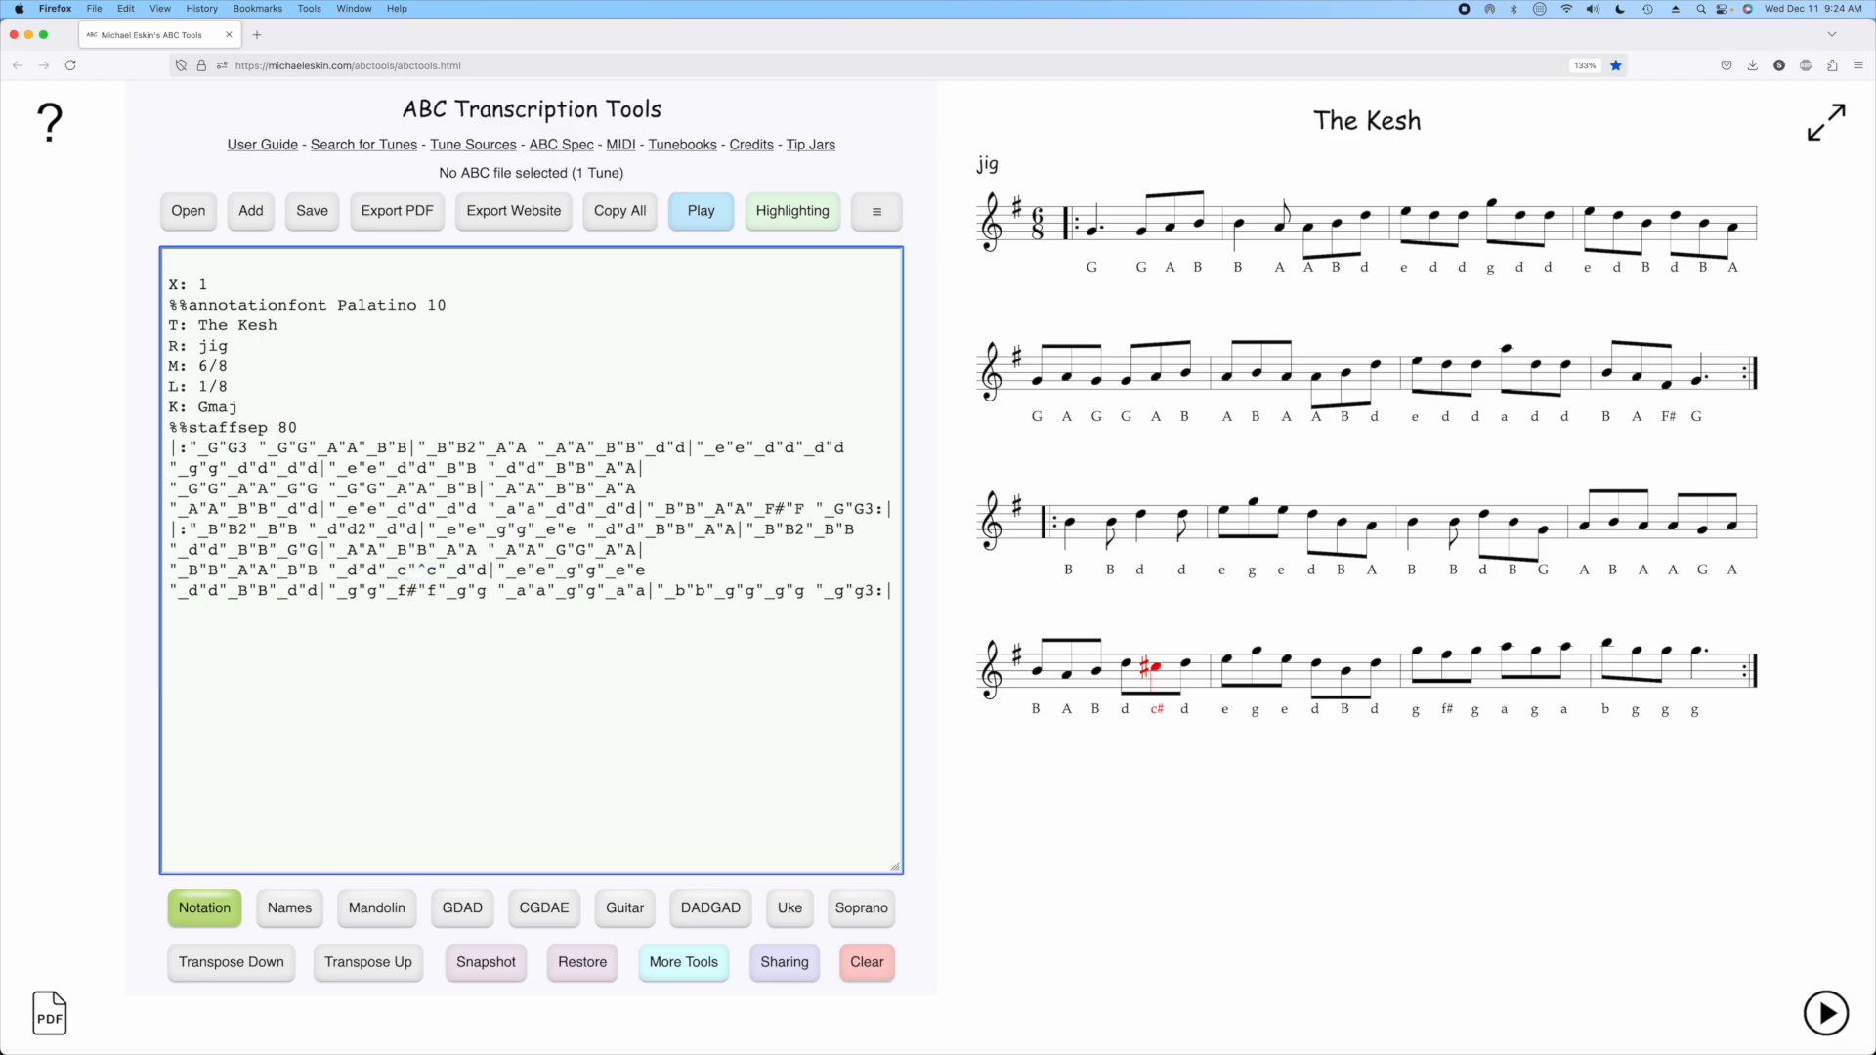
{"action": "key", "text": "BackSpace"}
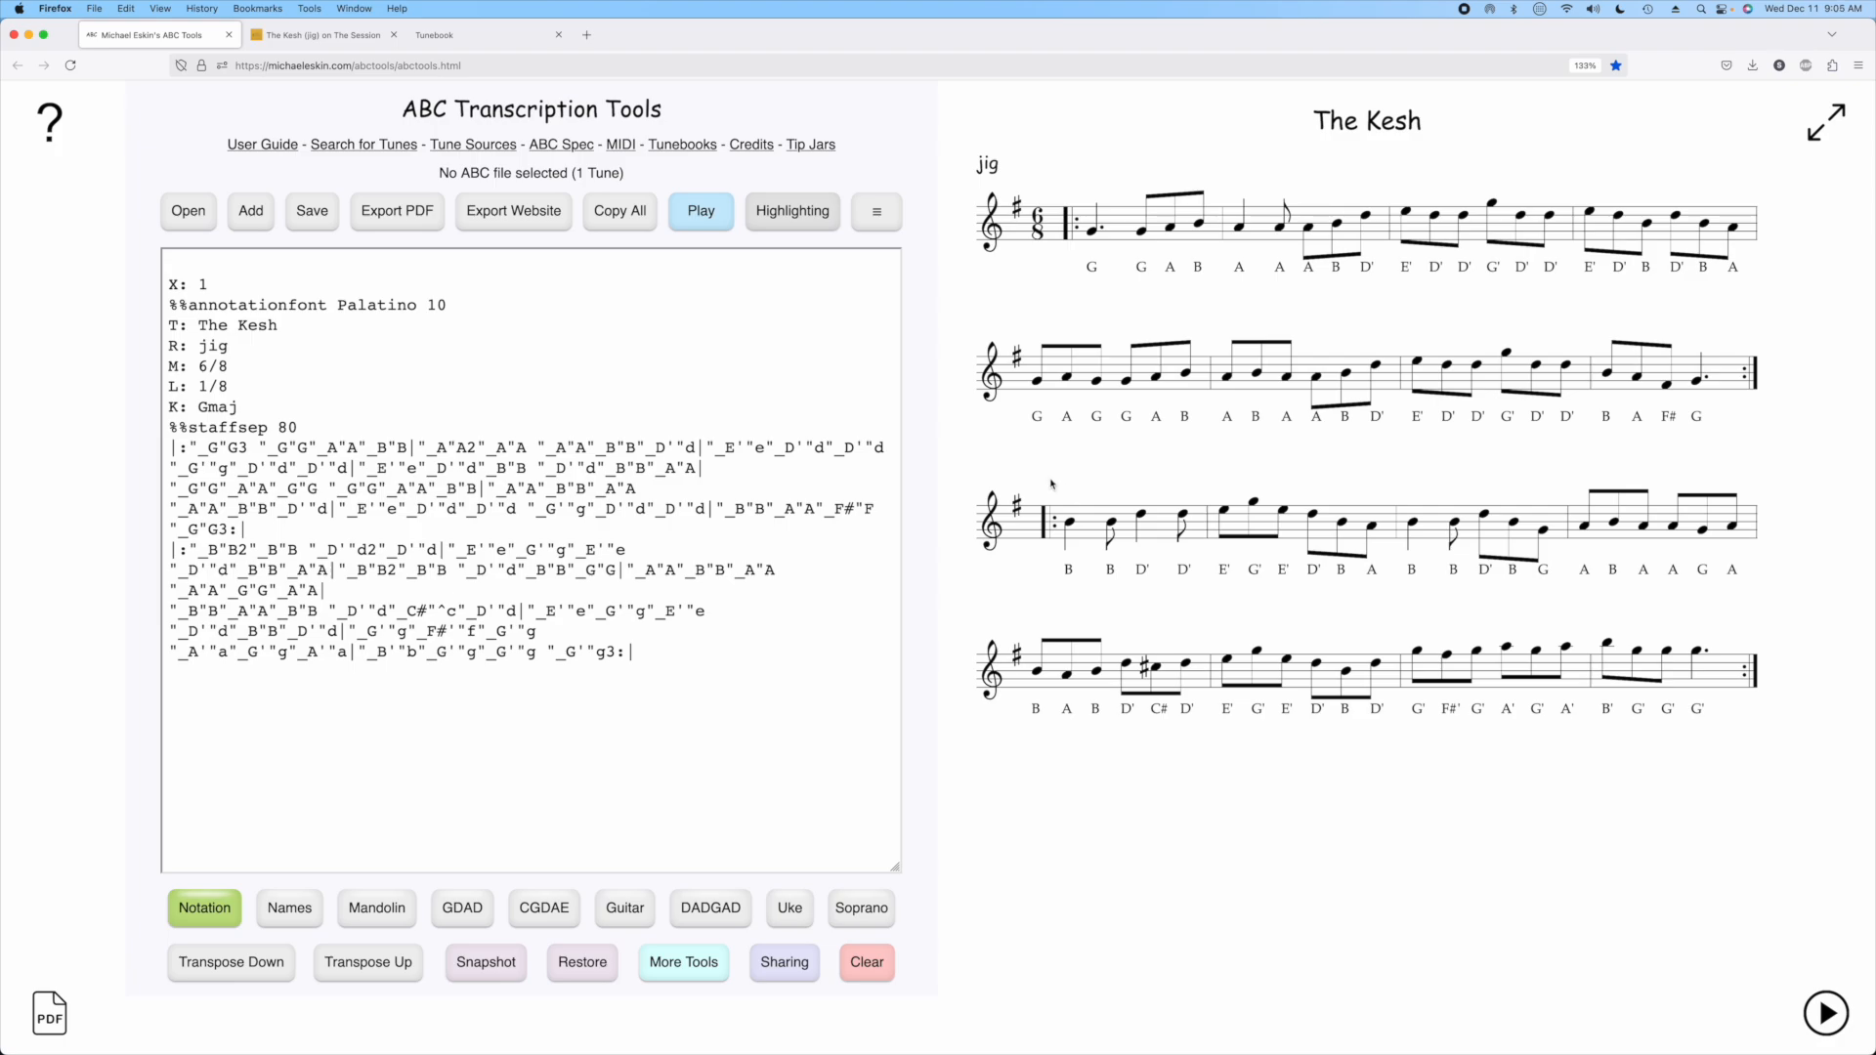
- Open the user guide's help on injecting note names, shapes and solfège
{"action": "left_click", "coordinate": [685, 963]}
{"action": "left_click", "coordinate": [943, 738]}
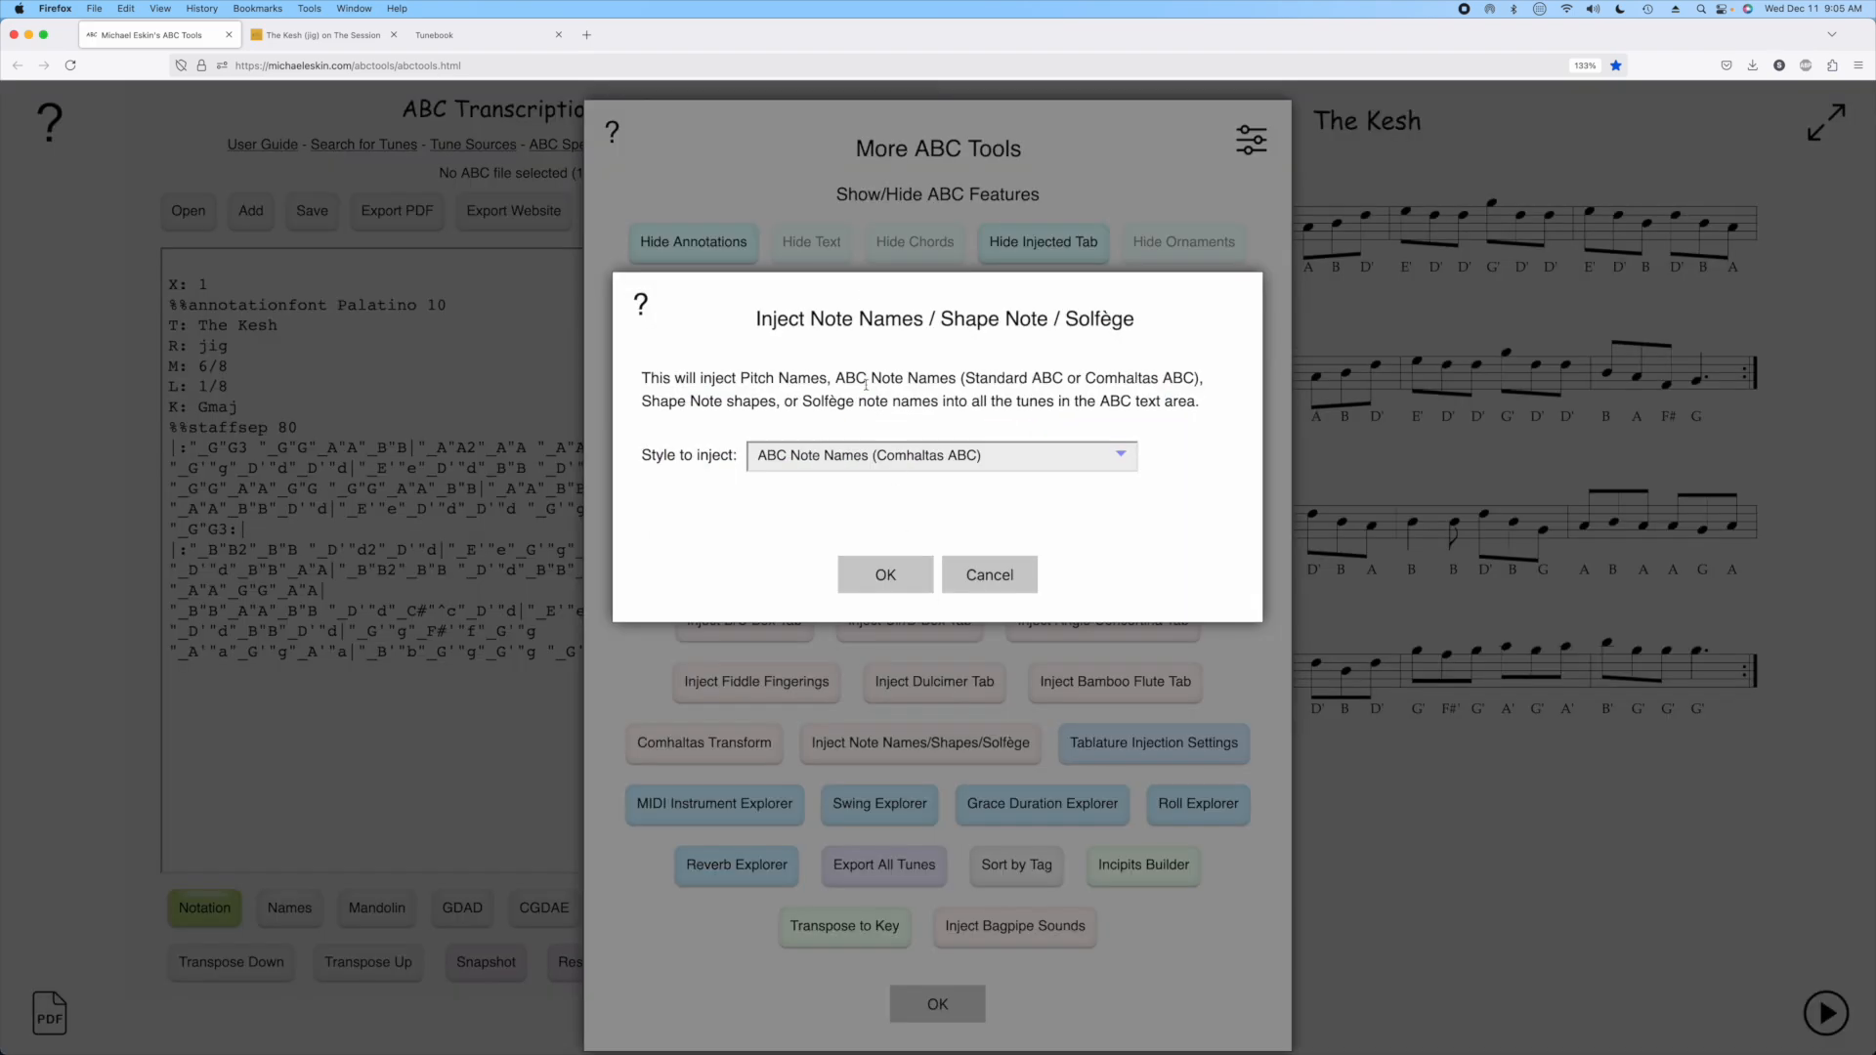
{"action": "left_click", "coordinate": [642, 306]}
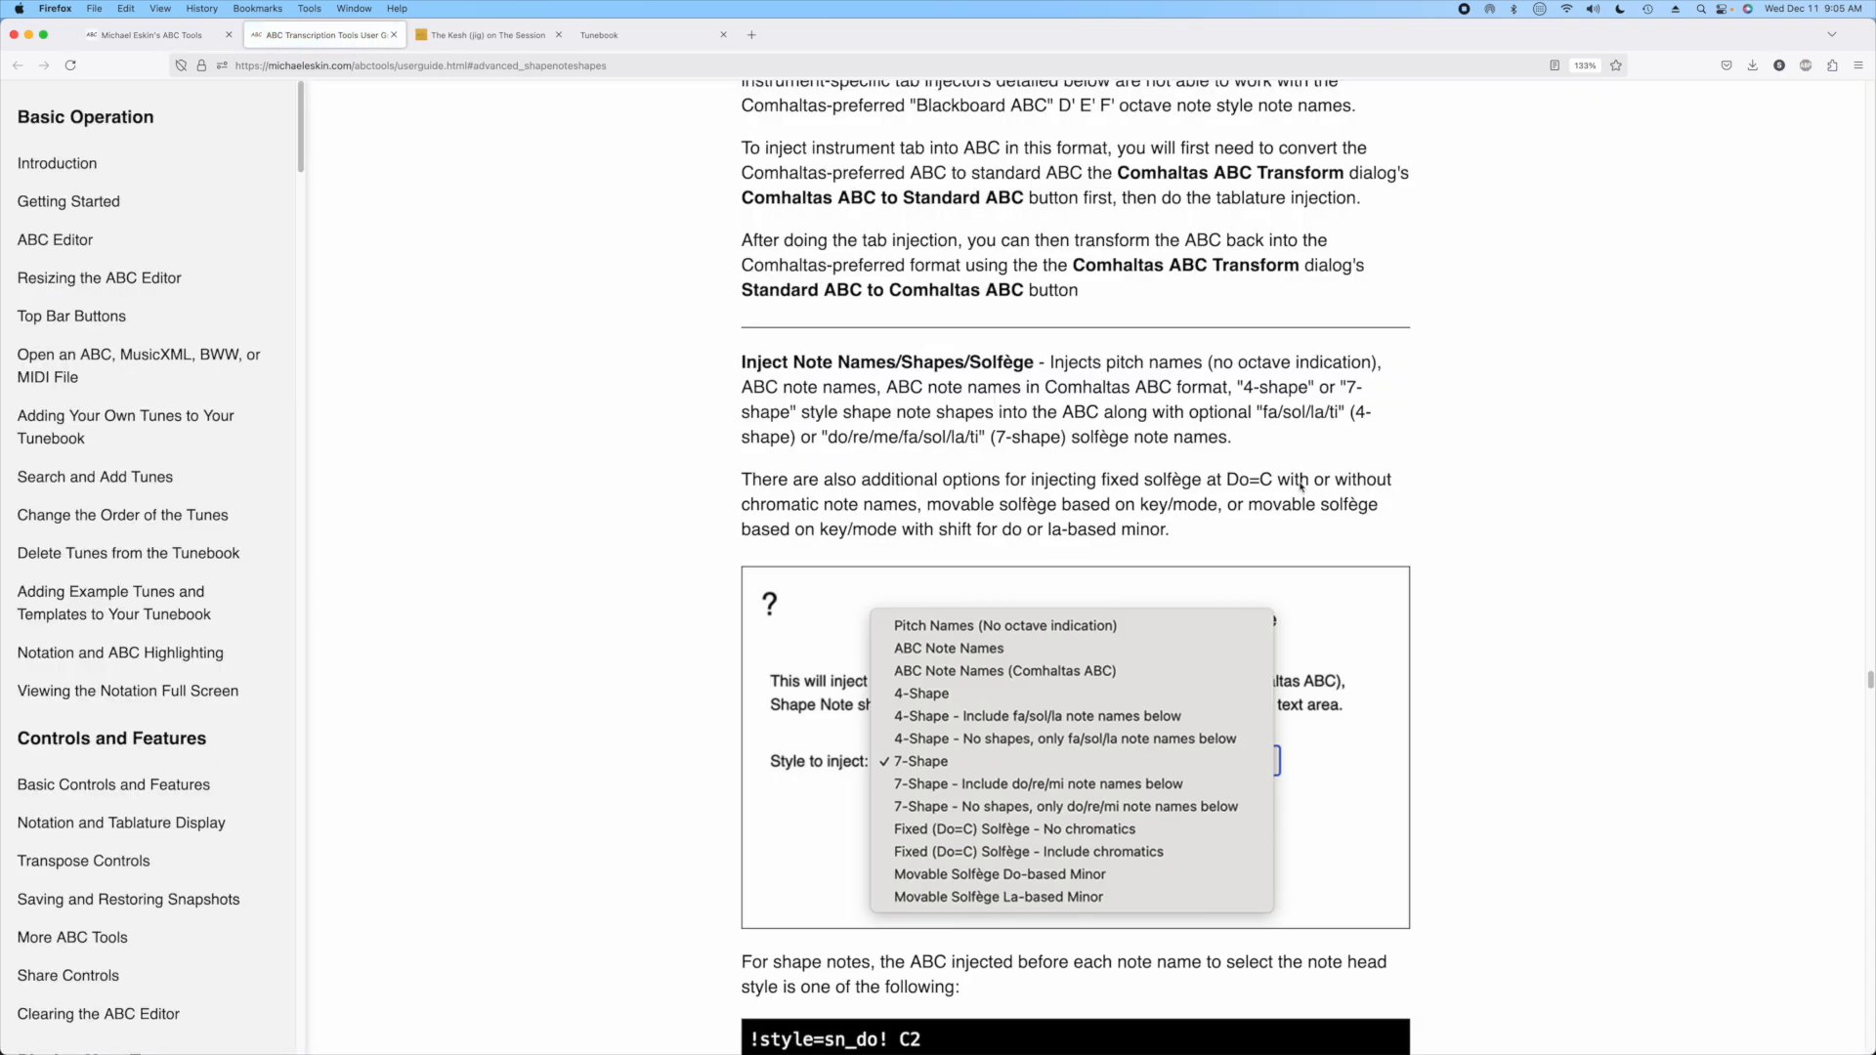